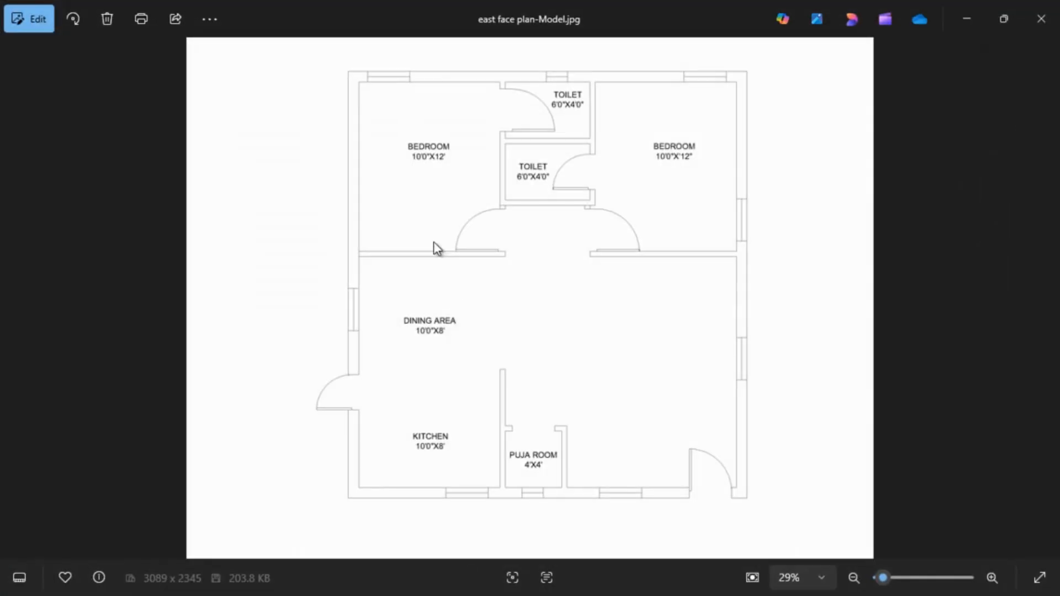
Examine the room layout, room sizes and door positions in the east face plan image
{"action": "left_click_drag", "start_coordinate": [519, 258], "coordinate": [490, 186]}
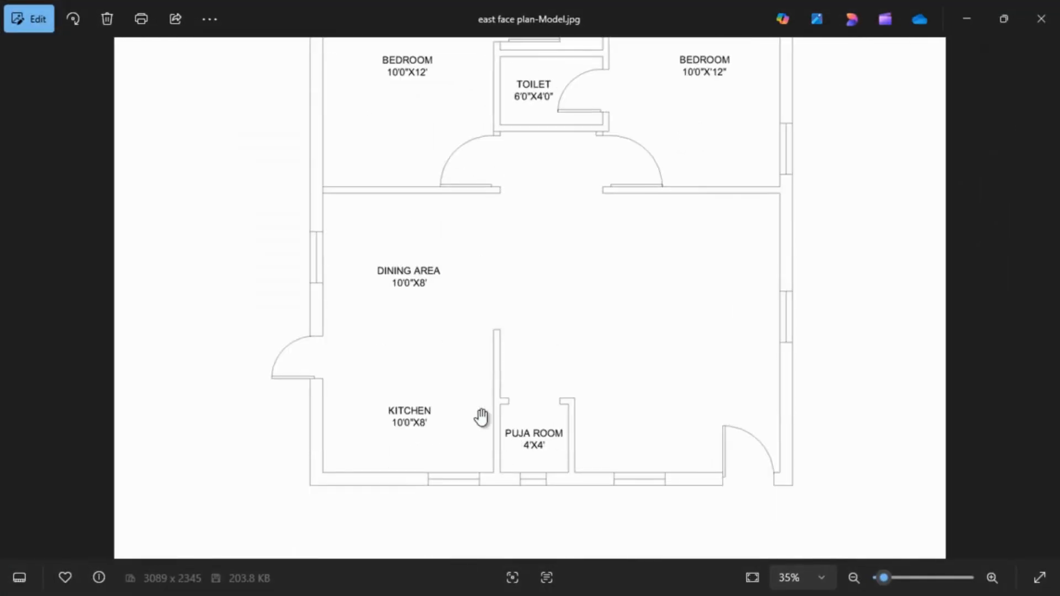
{"action": "scroll", "coordinate": [484, 386], "scroll_direction": "down", "scroll_amount": 1}
{"action": "left_click_drag", "start_coordinate": [437, 215], "coordinate": [428, 271]}
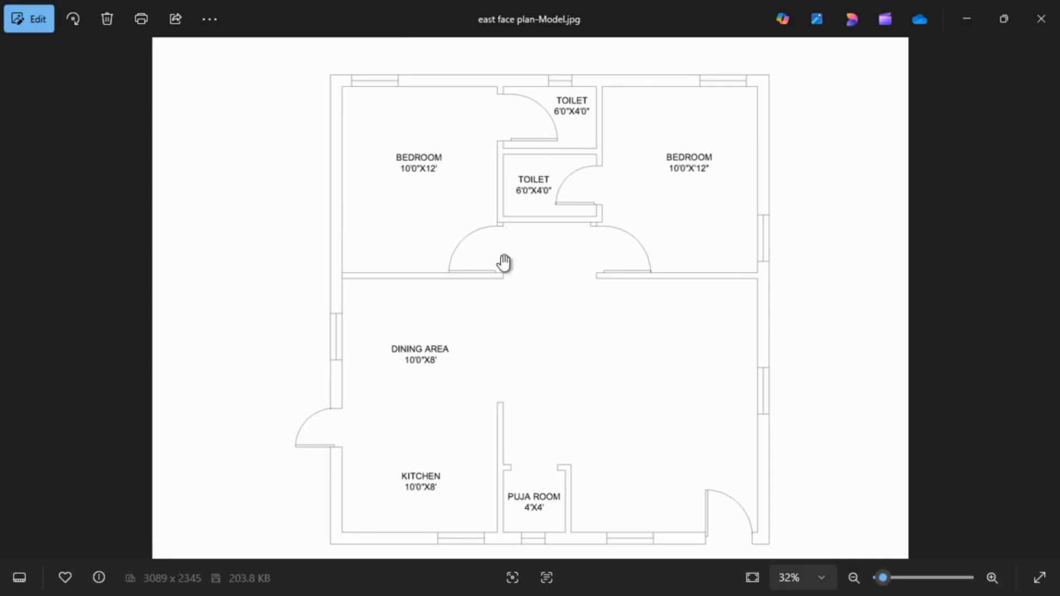
{"action": "left_click_drag", "start_coordinate": [472, 358], "coordinate": [459, 329]}
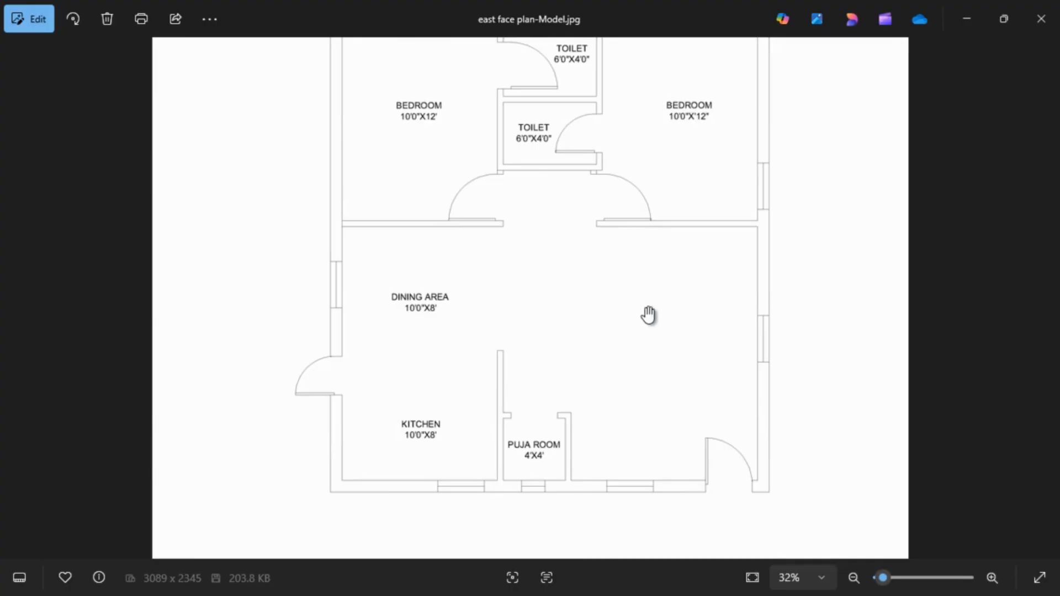
{"action": "scroll", "coordinate": [646, 313], "scroll_direction": "down", "scroll_amount": 1}
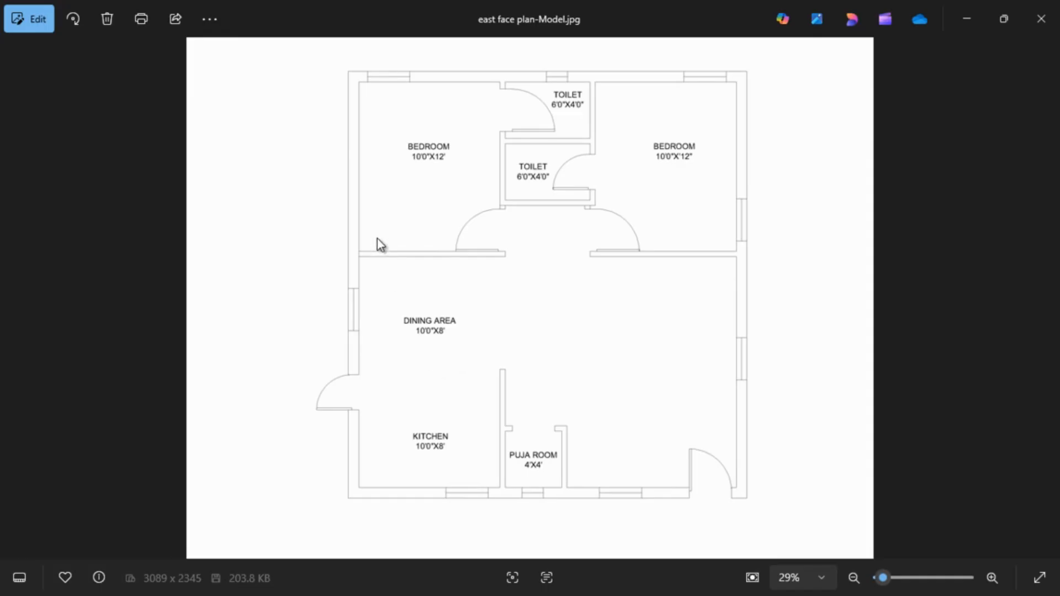
{"action": "scroll", "coordinate": [521, 202], "scroll_direction": "up", "scroll_amount": 5}
{"action": "scroll", "coordinate": [550, 224], "scroll_direction": "down", "scroll_amount": 5}
Switch to AutoCAD and set the drawing units to Architectural, precision 0'-0 1/2", with insertion scale in Inches
{"action": "left_click", "coordinate": [984, 22]}
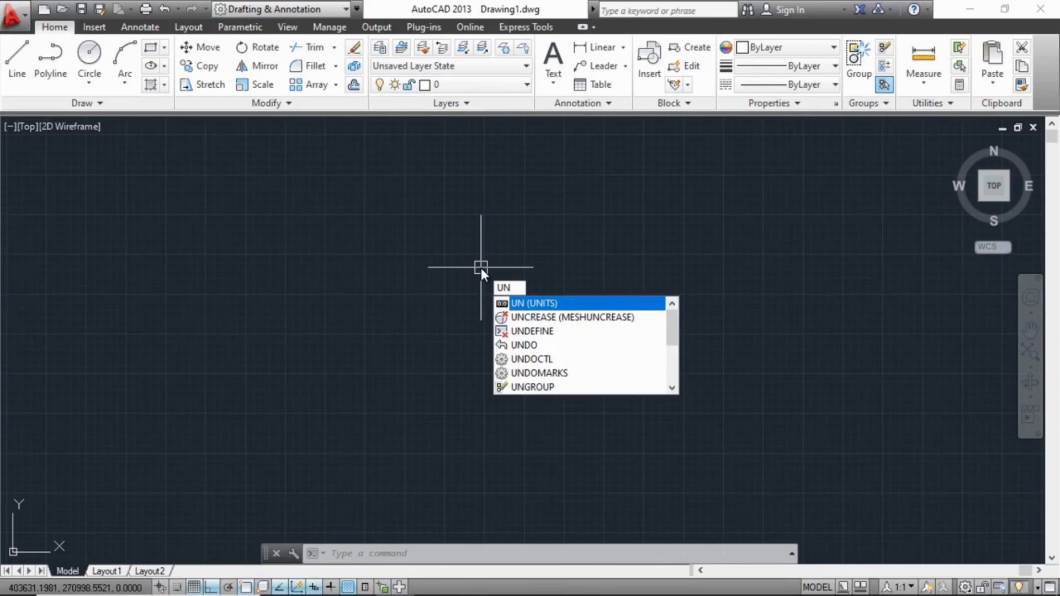
{"action": "key", "text": "Return"}
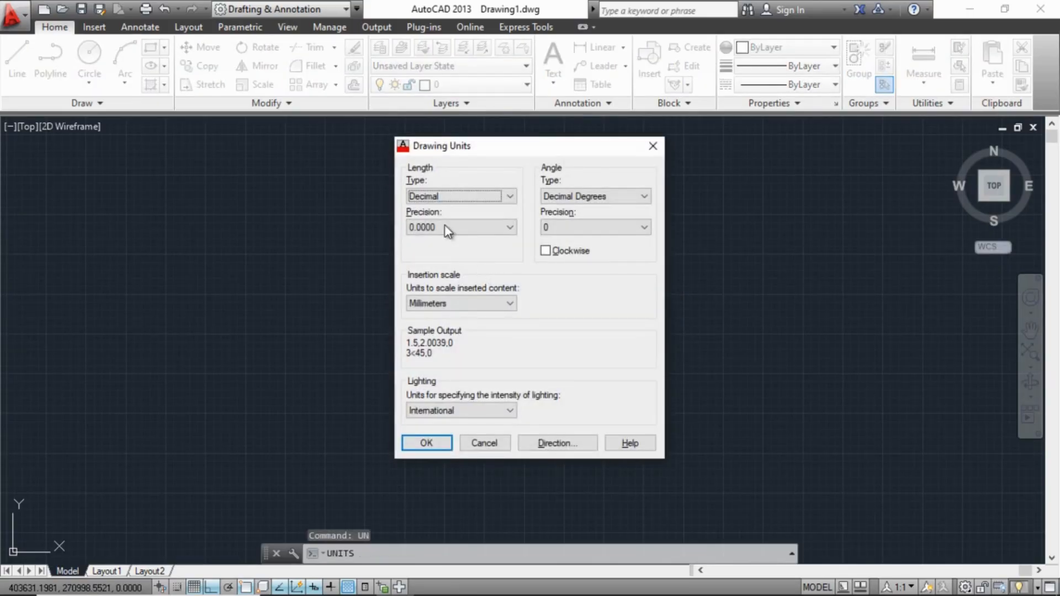
{"action": "left_click", "coordinate": [417, 197]}
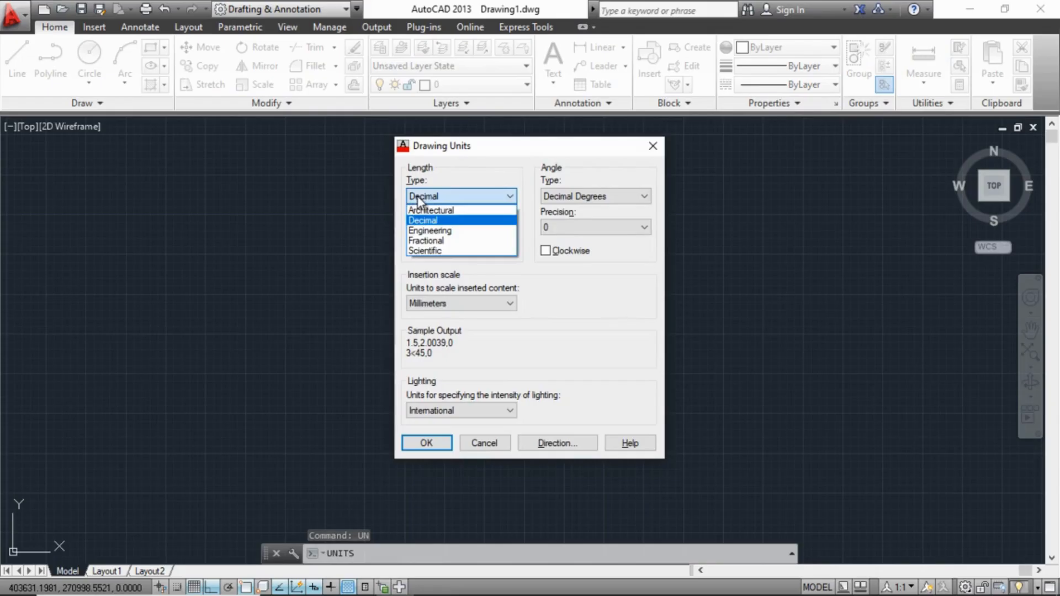
{"action": "left_click", "coordinate": [430, 205]}
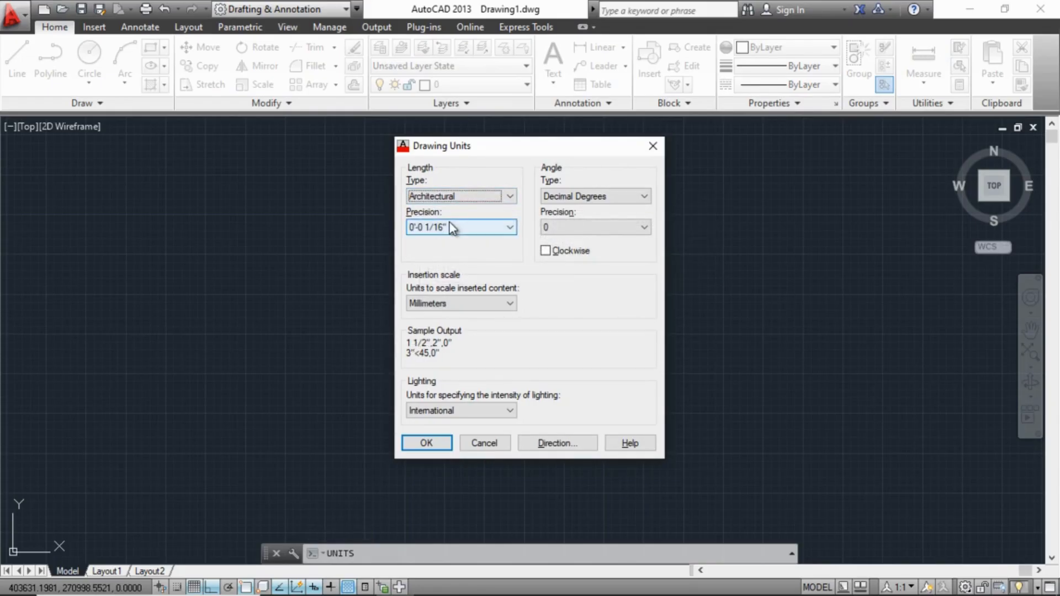
{"action": "left_click", "coordinate": [444, 228]}
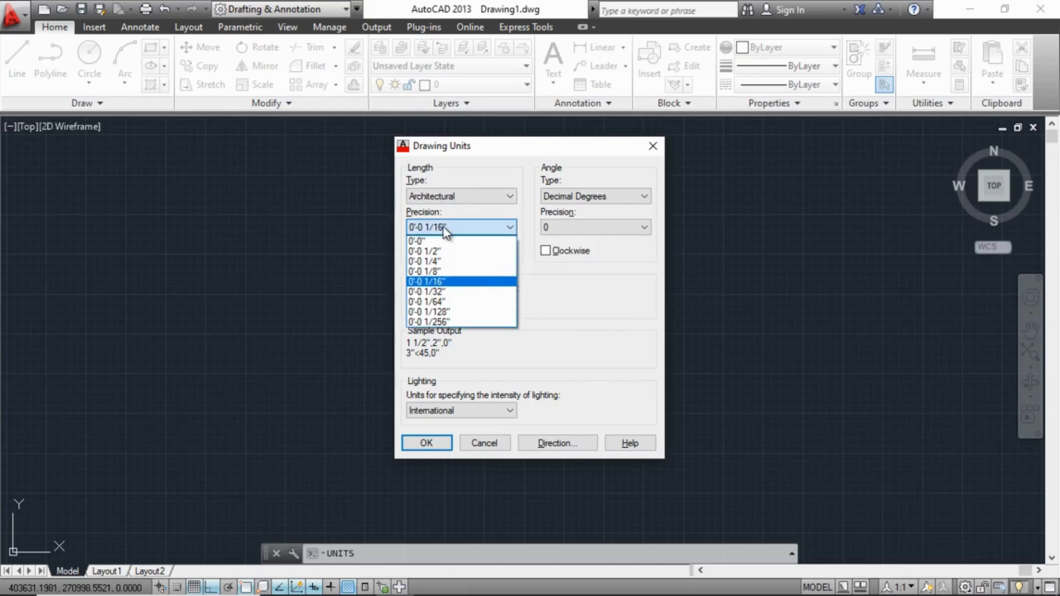
{"action": "left_click", "coordinate": [435, 251]}
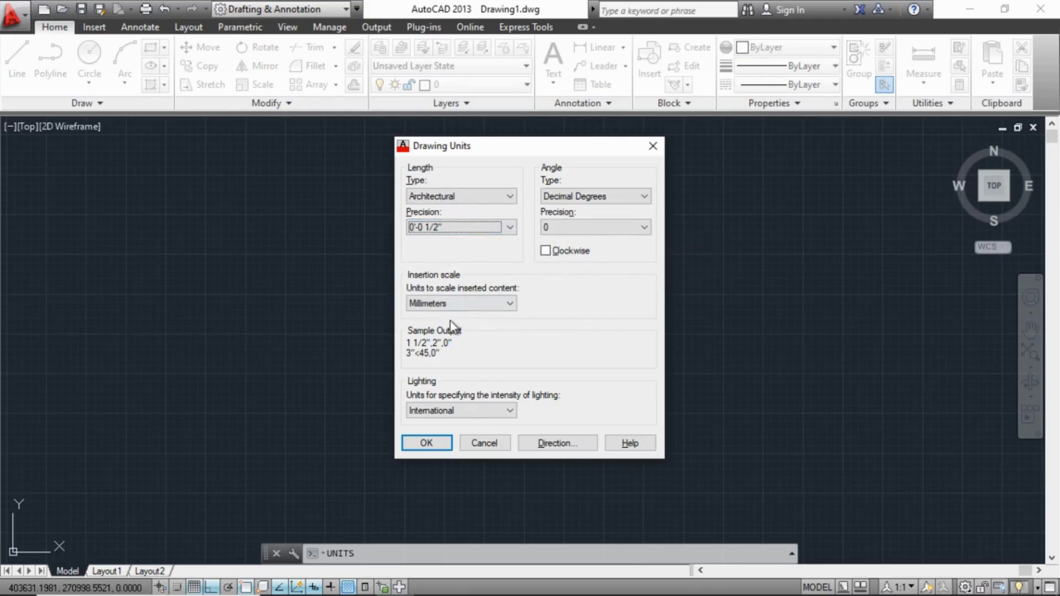
{"action": "left_click", "coordinate": [436, 303]}
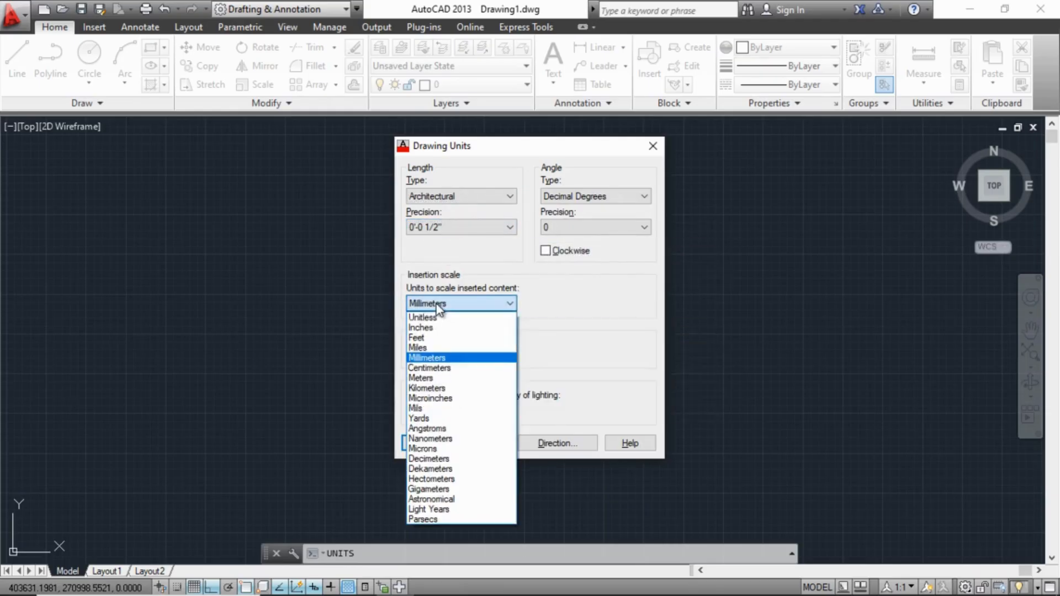
{"action": "left_click", "coordinate": [427, 329]}
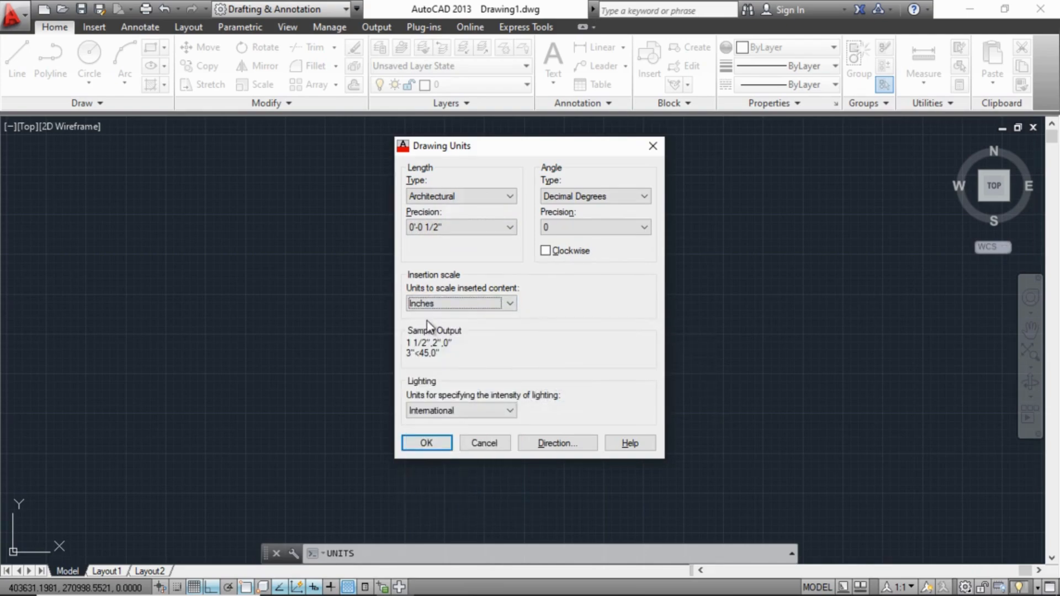
{"action": "left_click", "coordinate": [432, 440]}
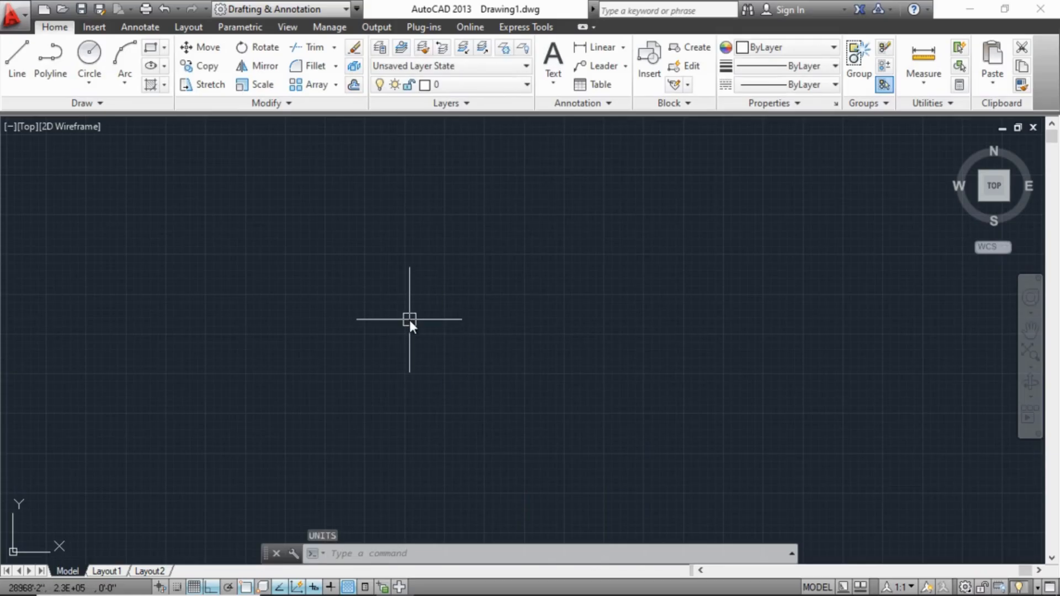
Try to set the model space limits with 0.0 as the lower corner and 100',100' as the upper corner
{"action": "type", "text": "limits"}
{"action": "key", "text": "Return"}
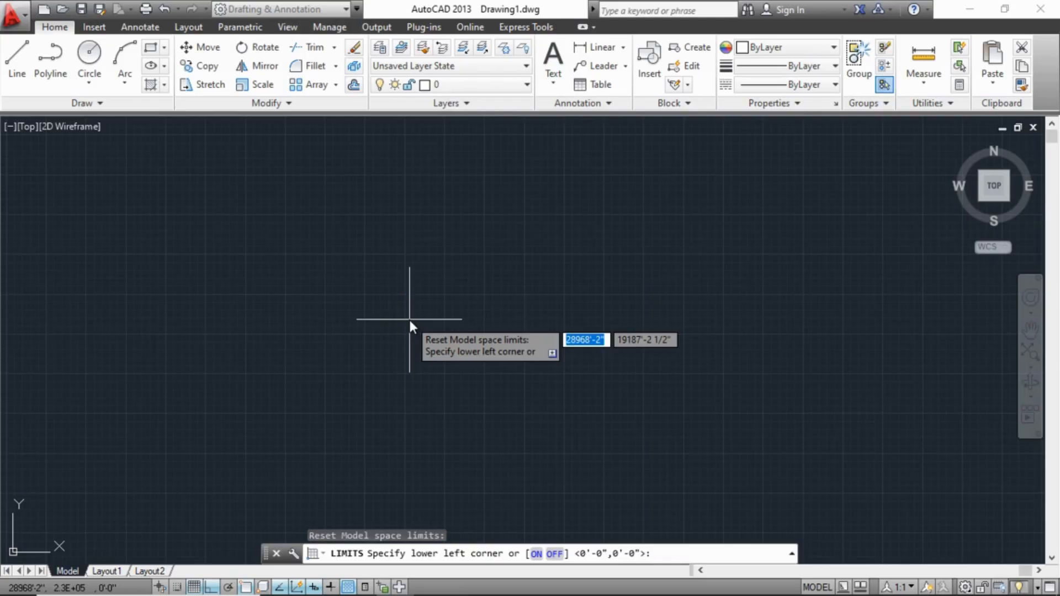
{"action": "type", "text": "0,"}
{"action": "type", "text": "0"}
{"action": "key", "text": "Return"}
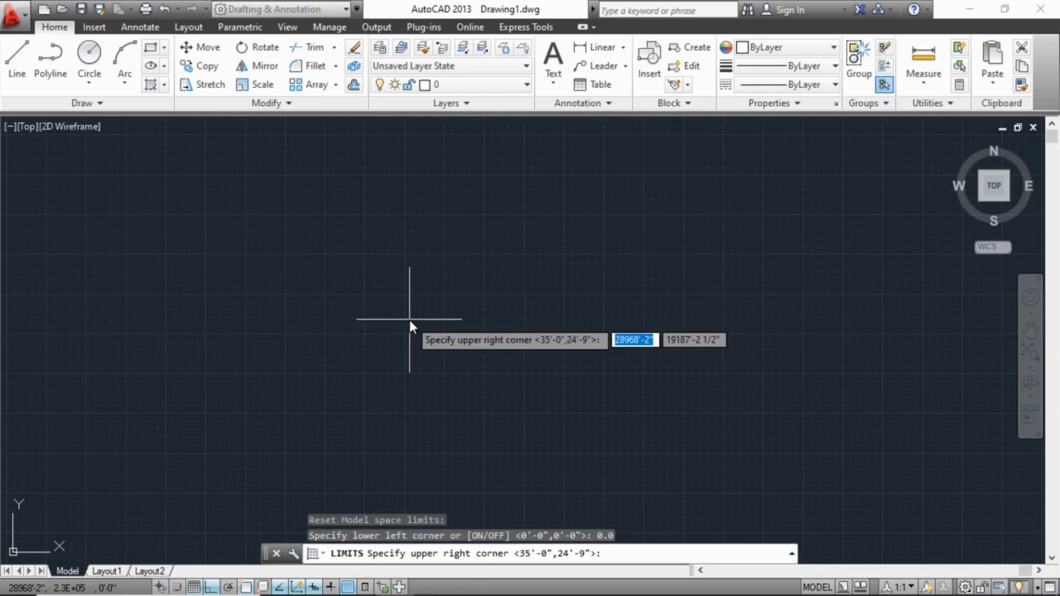
{"action": "type", "text": "100'"}
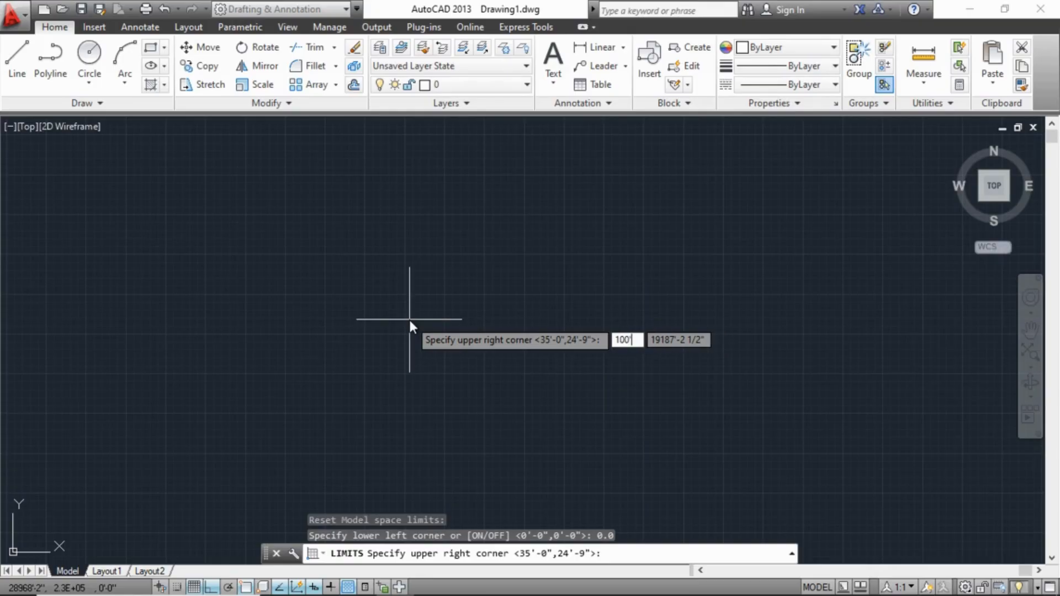
{"action": "type", "text": ","}
{"action": "type", "text": "100"}
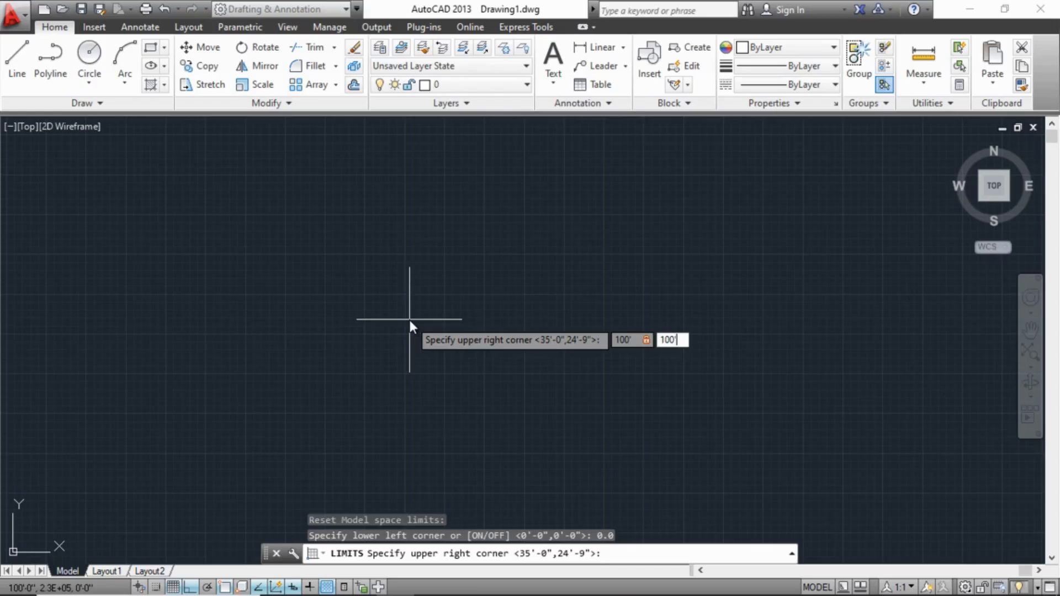
{"action": "type", "text": "'"}
{"action": "key", "text": "Return"}
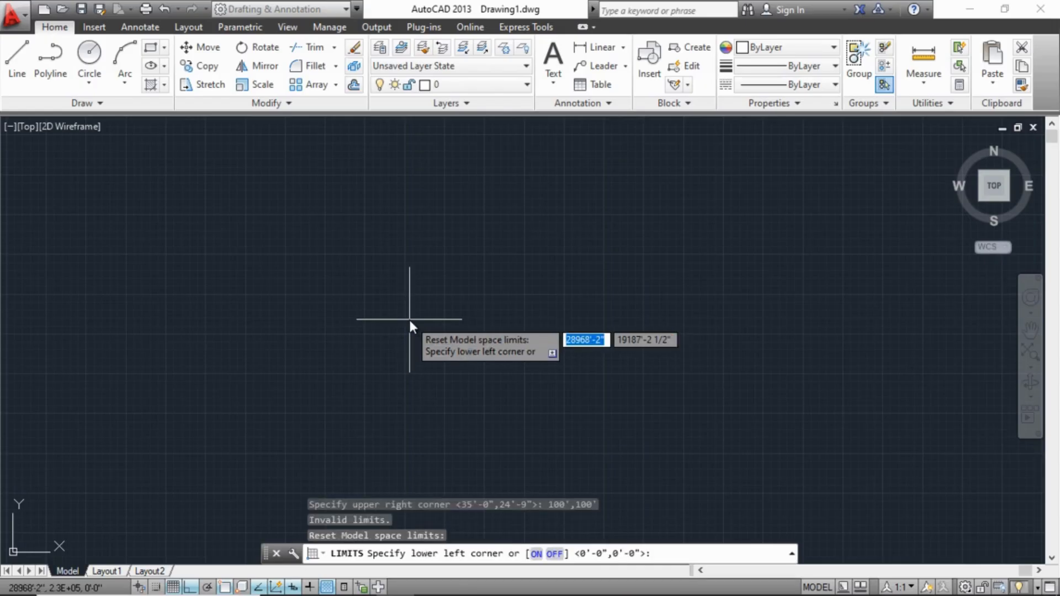
Keep the default lower corner of the model space limits and set the upper corner to 100',100'
{"action": "key", "text": "Return"}
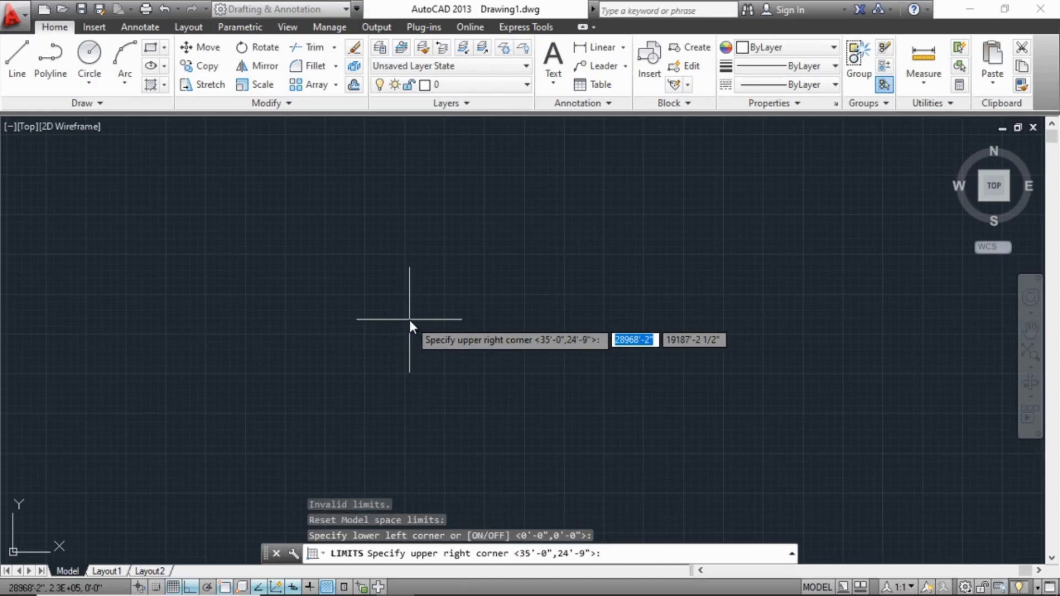
{"action": "type", "text": "100'"}
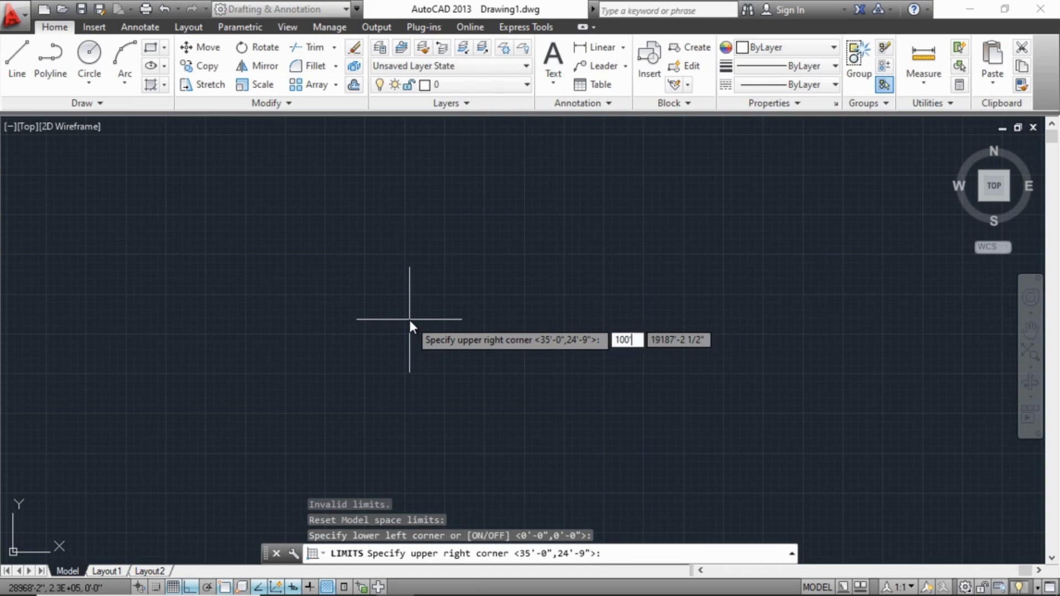
{"action": "key", "text": "Tab"}
{"action": "type", "text": "100'"}
{"action": "key", "text": "Return"}
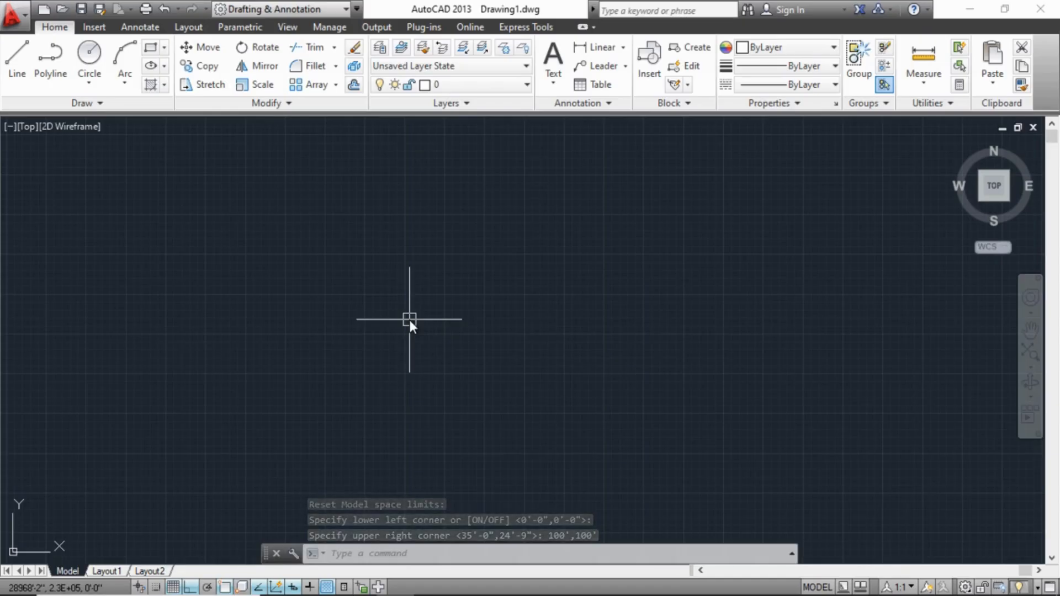
Zoom with the All option to fit the drawing limits in the view
{"action": "type", "text": "Z"}
{"action": "key", "text": "Return"}
{"action": "type", "text": "a"}
{"action": "key", "text": "Return"}
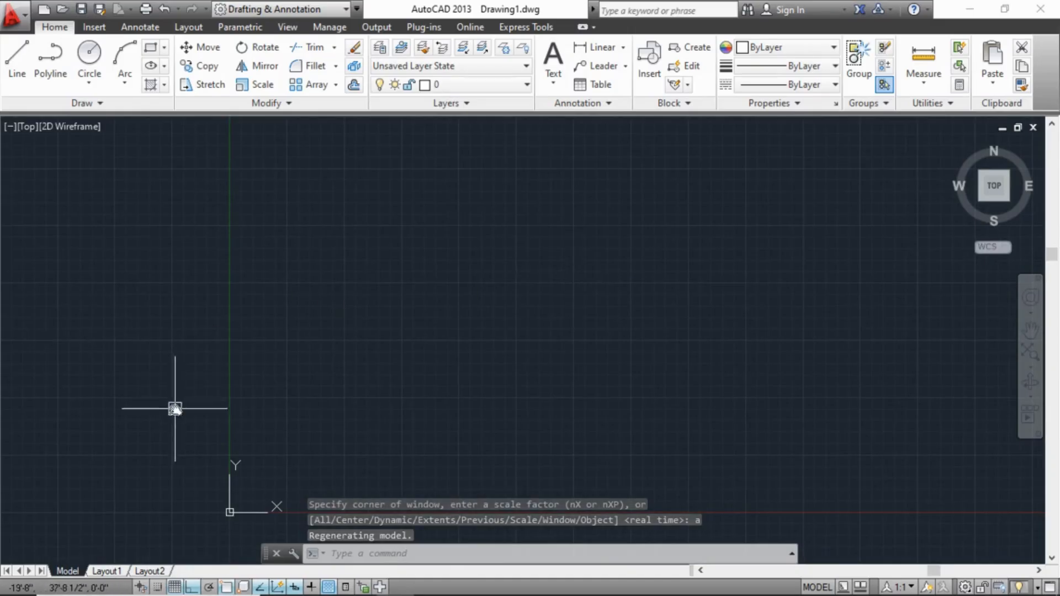
{"action": "left_click", "coordinate": [190, 588]}
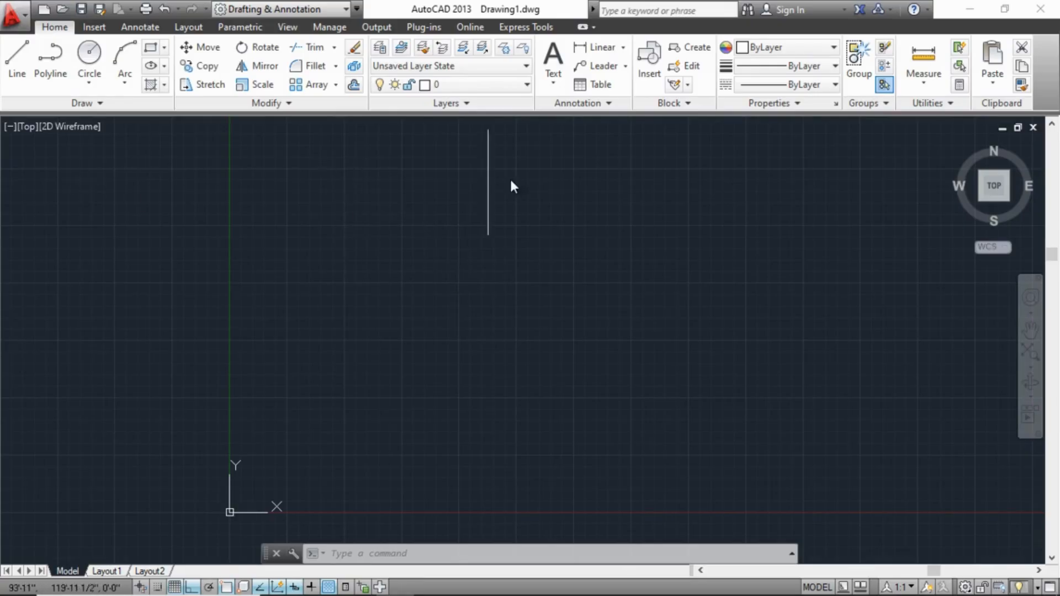
{"action": "middle_click_drag", "start_coordinate": [485, 234], "coordinate": [436, 259]}
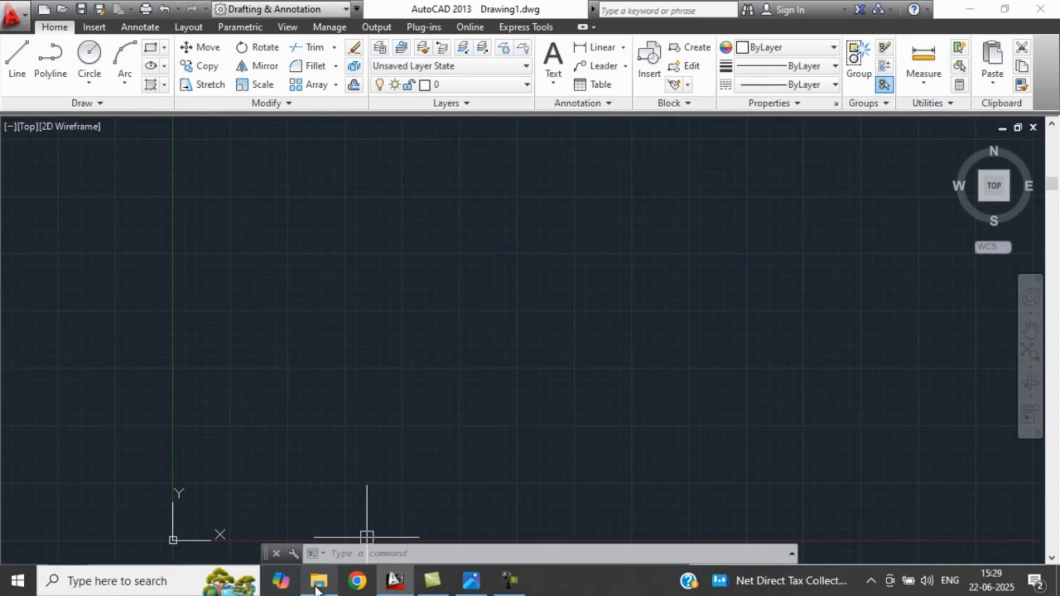
Insert the east face plan-Model JPG from the Desktop at about 69',87', picking its scale freehand and leaving it unrotated
{"action": "left_click", "coordinate": [317, 586]}
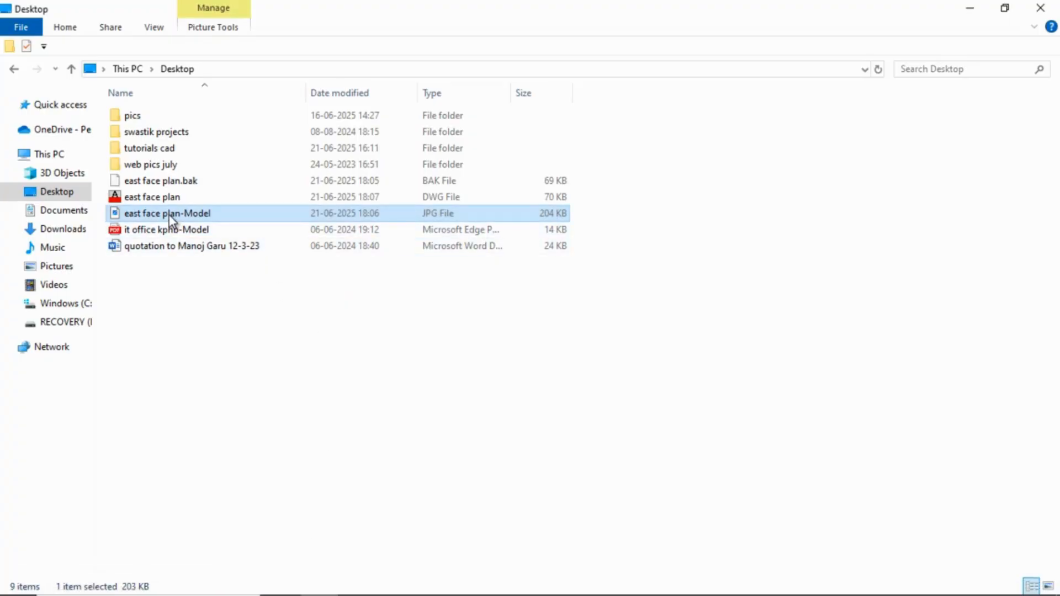
{"action": "mouse_move", "coordinate": [564, 215]}
{"action": "left_mouse_down"}
{"action": "mouse_move", "coordinate": [668, 222]}
{"action": "mouse_move", "coordinate": [672, 544]}
{"action": "mouse_move", "coordinate": [428, 499]}
{"action": "mouse_move", "coordinate": [395, 592]}
{"action": "mouse_move", "coordinate": [363, 303]}
{"action": "left_mouse_up"}
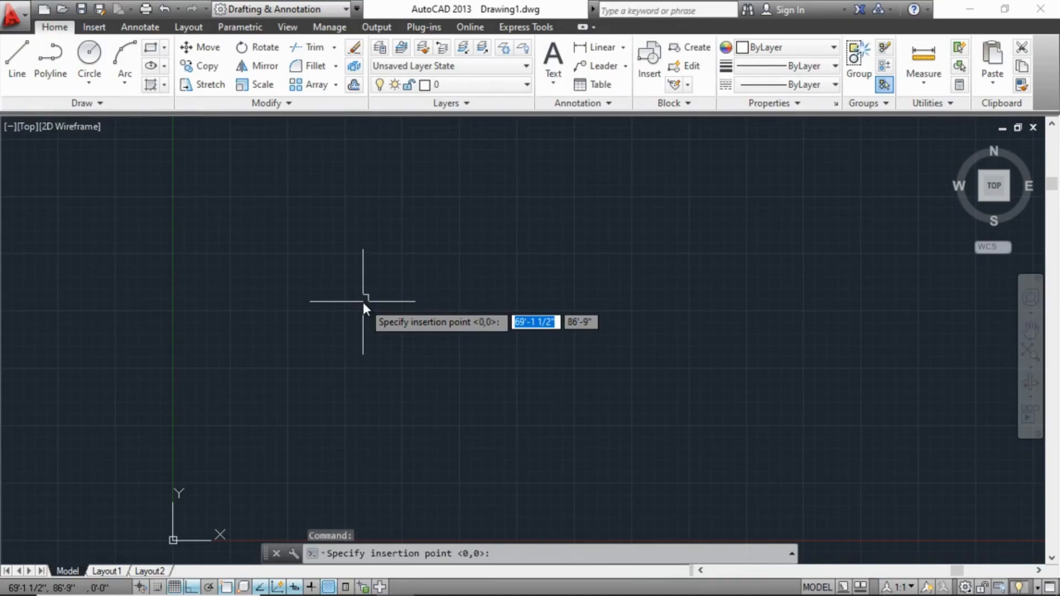
{"action": "left_click", "coordinate": [363, 302]}
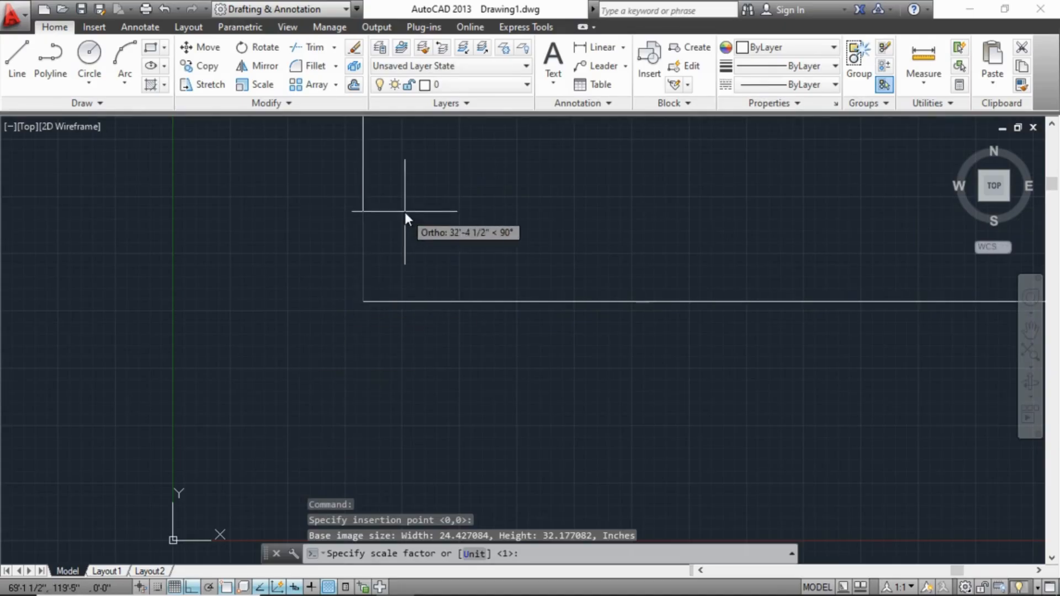
{"action": "left_click", "coordinate": [344, 304]}
{"action": "left_click", "coordinate": [497, 333]}
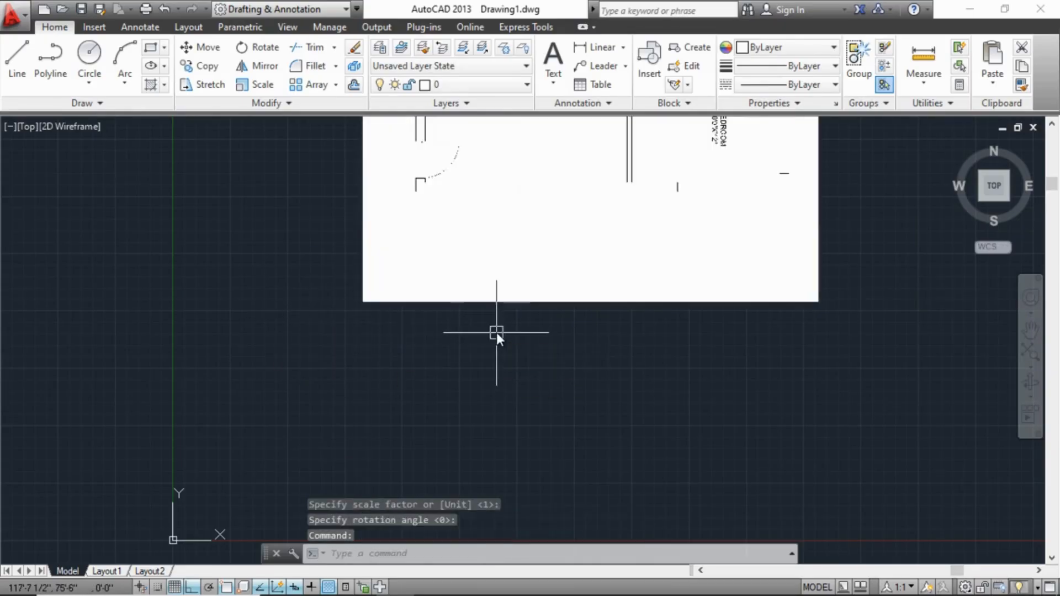
Rotate the inserted plan image 90° counterclockwise about its upper-right corner
{"action": "scroll", "coordinate": [517, 349], "scroll_direction": "down", "scroll_amount": 3}
{"action": "scroll", "coordinate": [584, 201], "scroll_direction": "up", "scroll_amount": 6}
{"action": "scroll", "coordinate": [629, 288], "scroll_direction": "down", "scroll_amount": 3}
{"action": "scroll", "coordinate": [620, 313], "scroll_direction": "up", "scroll_amount": 1}
{"action": "scroll", "coordinate": [597, 274], "scroll_direction": "down", "scroll_amount": 3}
{"action": "scroll", "coordinate": [580, 253], "scroll_direction": "up", "scroll_amount": 2}
{"action": "scroll", "coordinate": [608, 224], "scroll_direction": "down", "scroll_amount": 1}
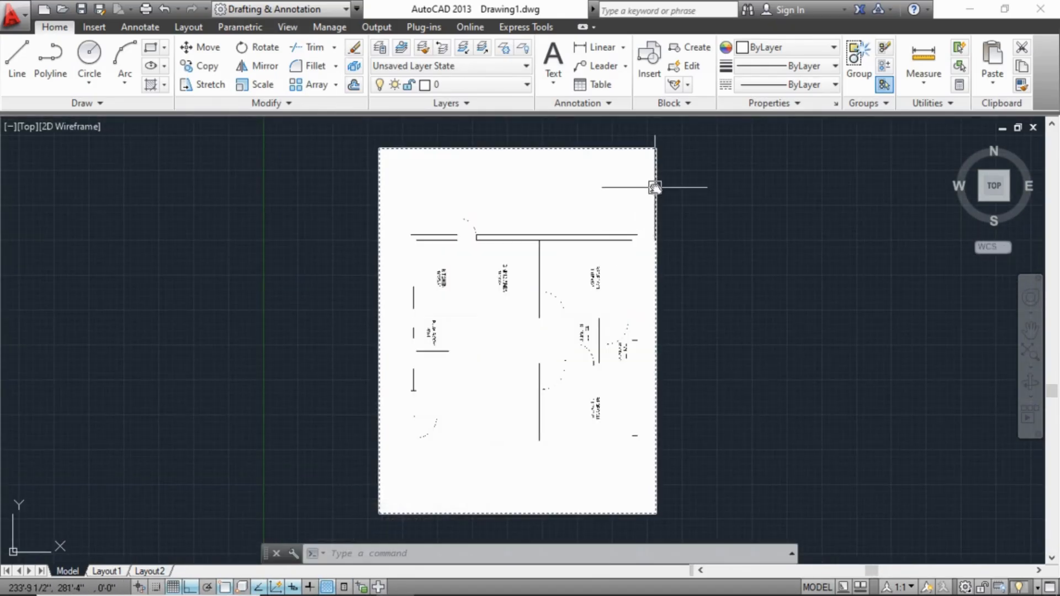
{"action": "left_click", "coordinate": [655, 186]}
{"action": "scroll", "coordinate": [608, 180], "scroll_direction": "up", "scroll_amount": 4}
{"action": "scroll", "coordinate": [605, 332], "scroll_direction": "down", "scroll_amount": 3}
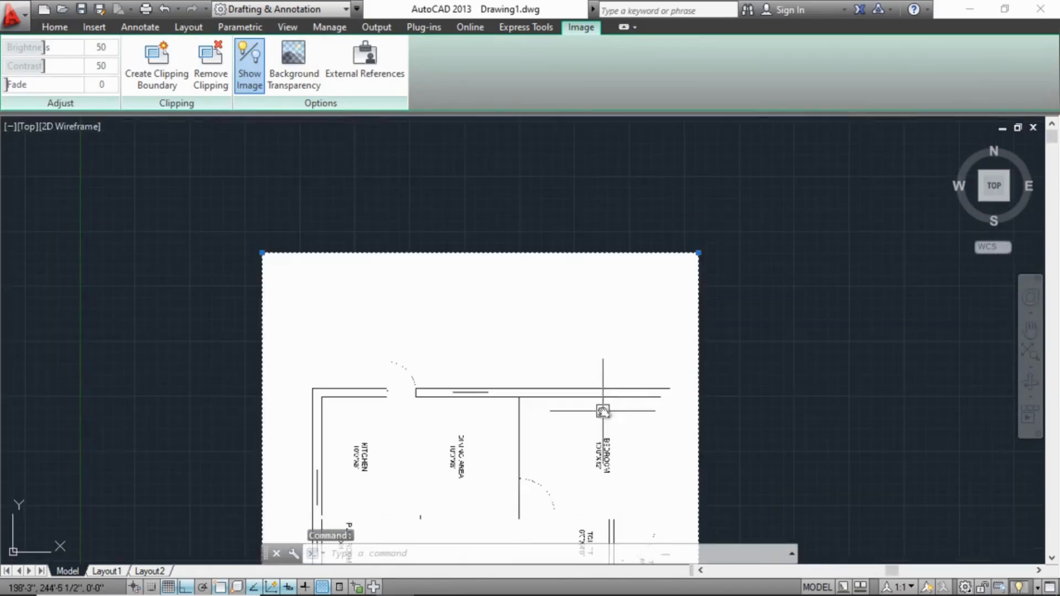
{"action": "scroll", "coordinate": [481, 371], "scroll_direction": "down", "scroll_amount": 2}
{"action": "type", "text": "ro"}
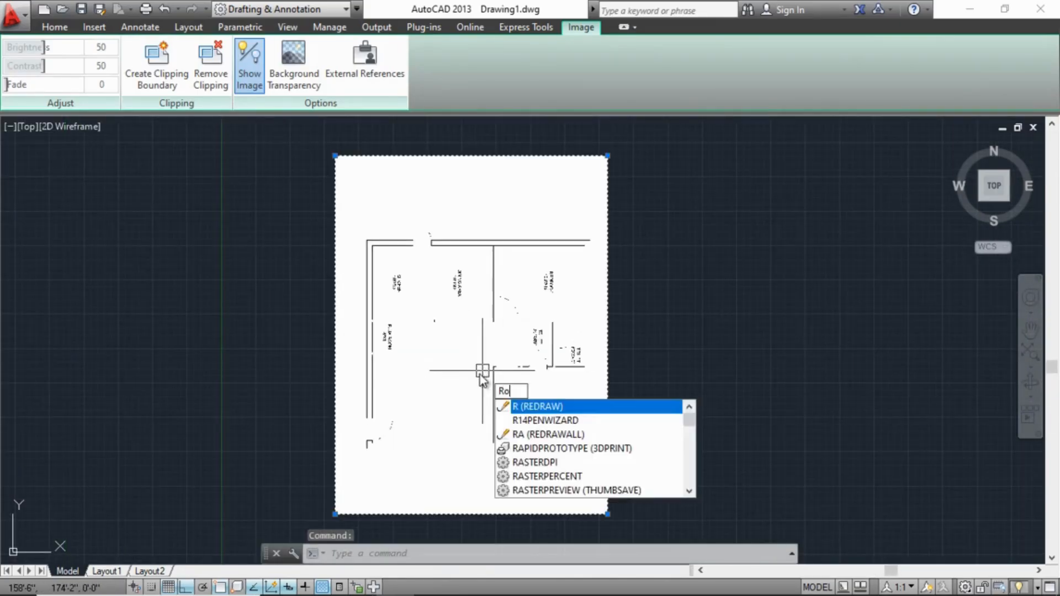
{"action": "key", "text": "Return"}
{"action": "left_click", "coordinate": [607, 157]}
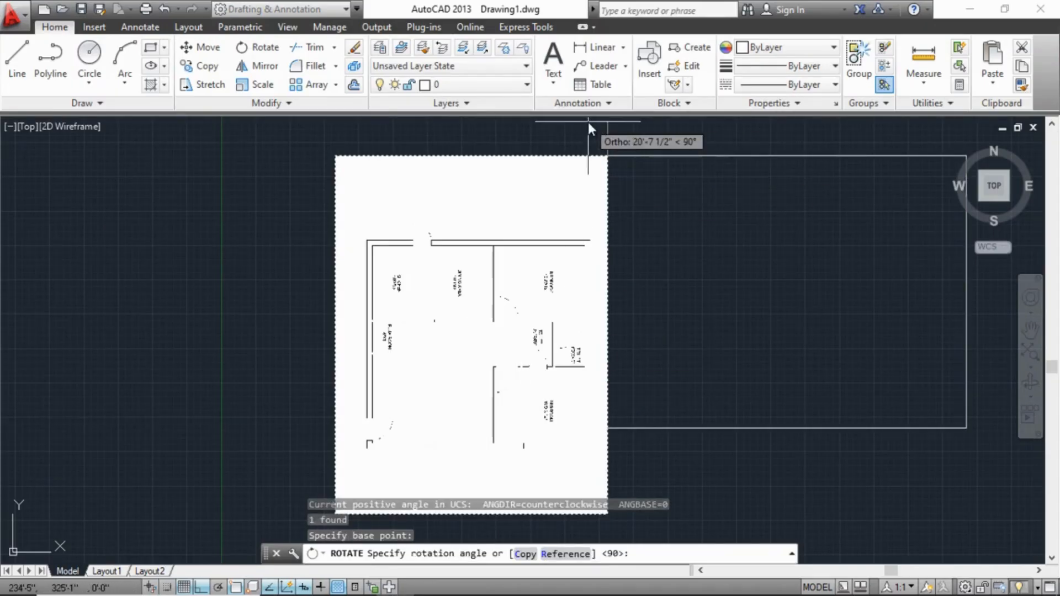
{"action": "left_click", "coordinate": [587, 119]}
Set the plan image's brightness to 20 and its contrast to 20
{"action": "scroll", "coordinate": [747, 273], "scroll_direction": "up", "scroll_amount": 3}
{"action": "scroll", "coordinate": [521, 358], "scroll_direction": "up", "scroll_amount": 2}
{"action": "middle_click_drag", "start_coordinate": [836, 344], "coordinate": [527, 317]}
{"action": "scroll", "coordinate": [522, 357], "scroll_direction": "down", "scroll_amount": 1}
{"action": "scroll", "coordinate": [527, 317], "scroll_direction": "down", "scroll_amount": 1}
{"action": "scroll", "coordinate": [527, 317], "scroll_direction": "down", "scroll_amount": 2}
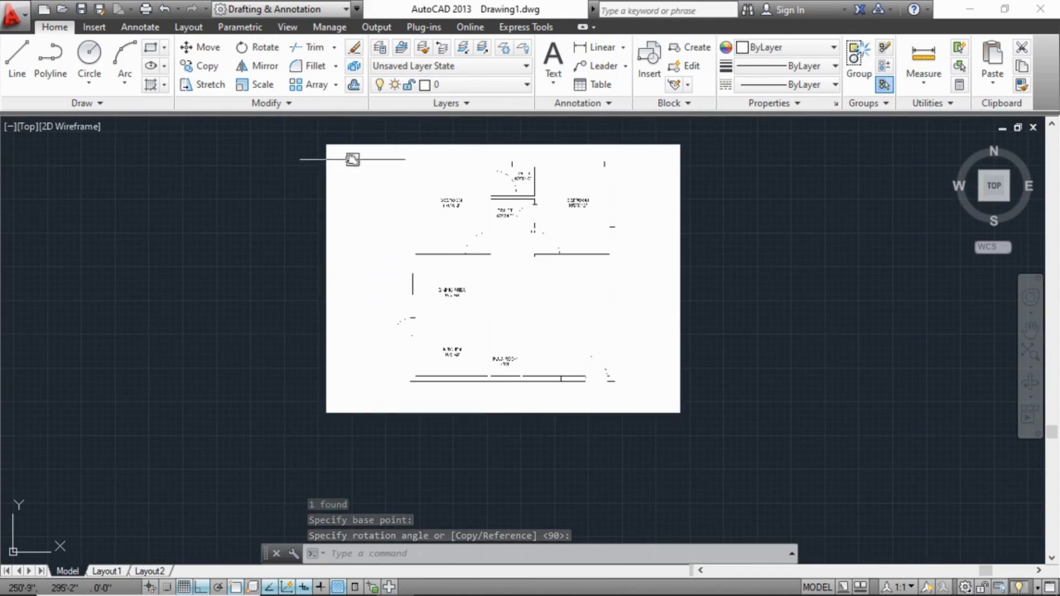
{"action": "left_click", "coordinate": [329, 146]}
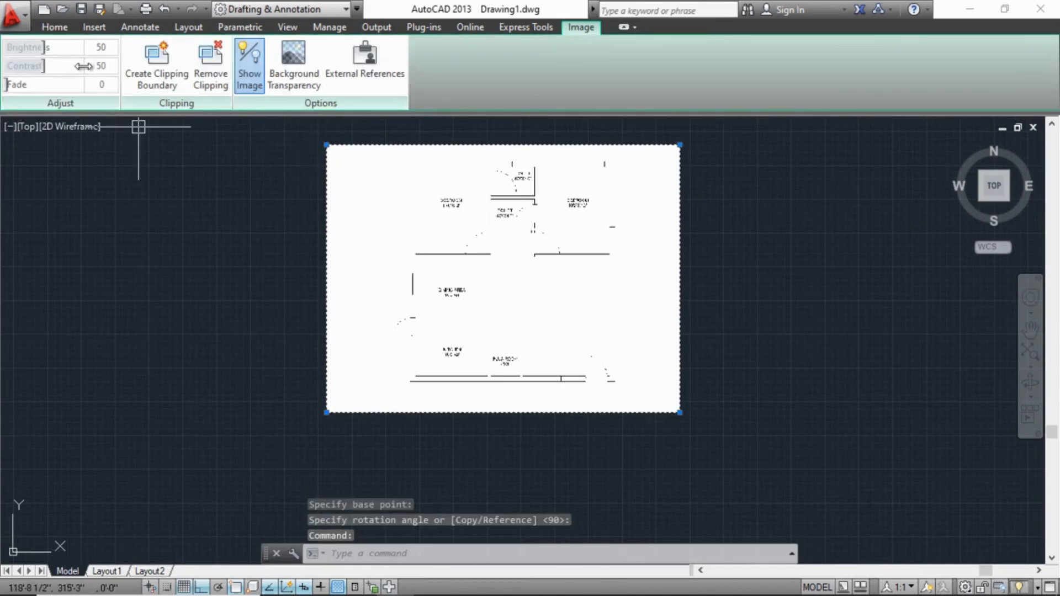
{"action": "mouse_move", "coordinate": [104, 51]}
{"action": "left_mouse_down"}
{"action": "mouse_move", "coordinate": [80, 51]}
{"action": "mouse_move", "coordinate": [97, 50]}
{"action": "left_mouse_up"}
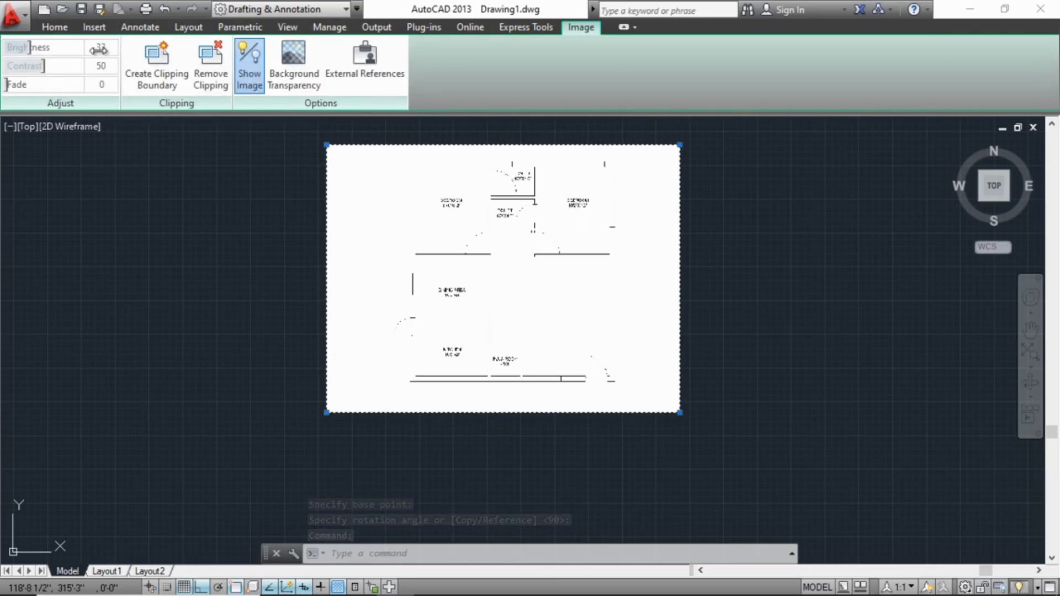
{"action": "type", "text": "20"}
{"action": "key", "text": "Return"}
{"action": "left_click", "coordinate": [103, 66]}
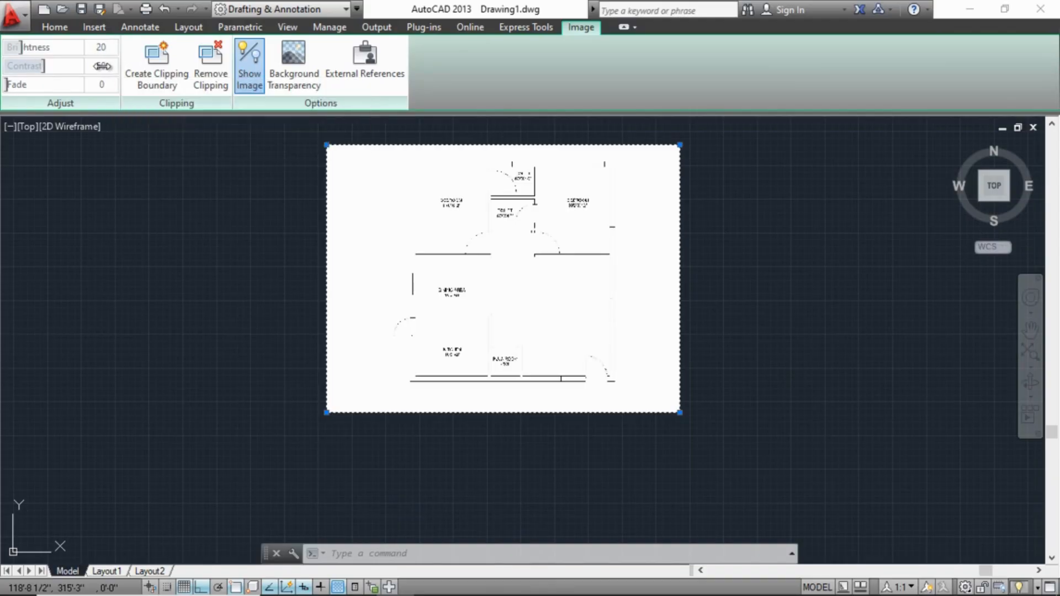
{"action": "type", "text": "20"}
{"action": "key", "text": "Return"}
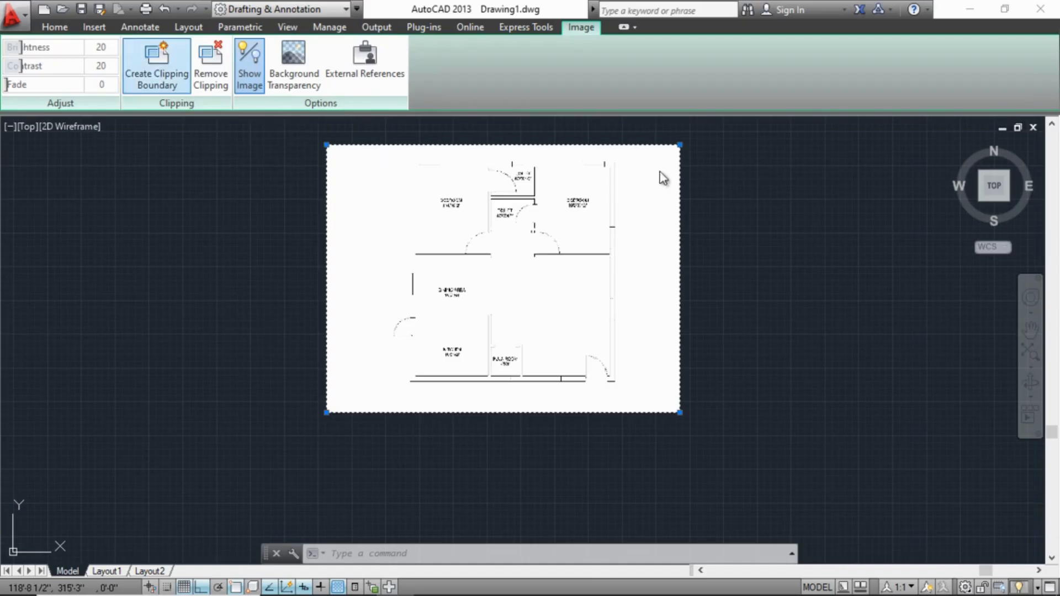
{"action": "key", "text": "Escape"}
{"action": "key", "text": "Escape"}
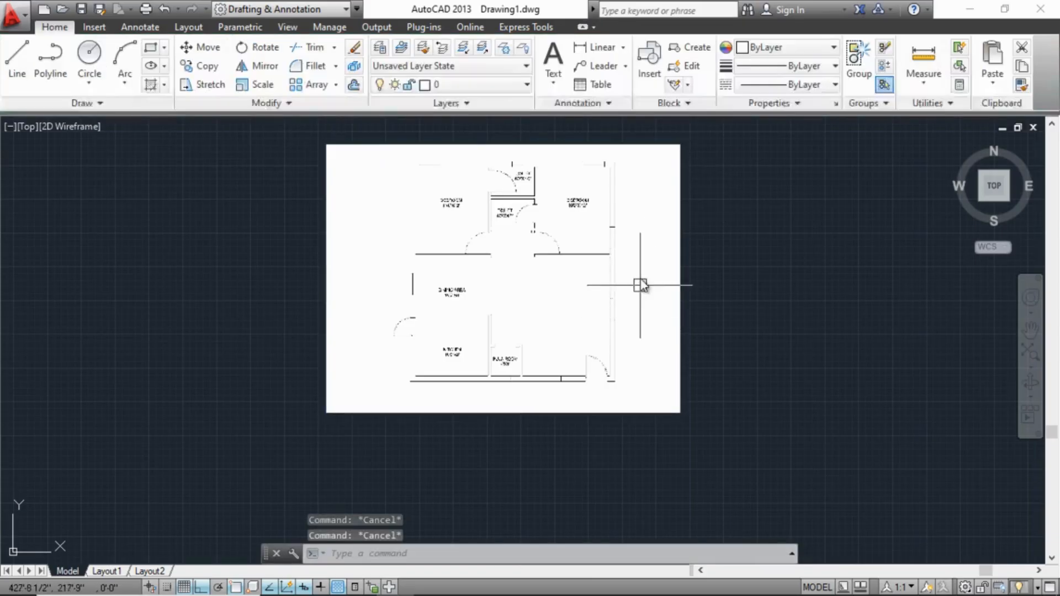
Examine the plan image's room layout, labelled room sizes, doors and windows, from the bedrooms down to the kitchen and puja room
{"action": "scroll", "coordinate": [634, 315], "scroll_direction": "up", "scroll_amount": 2}
{"action": "scroll", "coordinate": [569, 279], "scroll_direction": "down", "scroll_amount": 2}
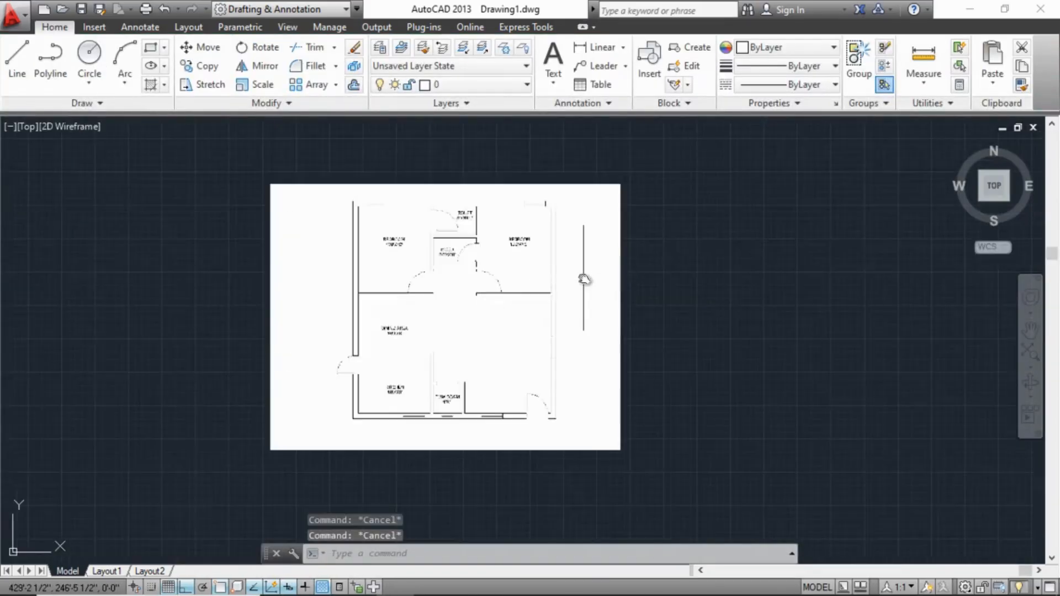
{"action": "scroll", "coordinate": [583, 278], "scroll_direction": "down", "scroll_amount": 4}
{"action": "scroll", "coordinate": [570, 281], "scroll_direction": "up", "scroll_amount": 4}
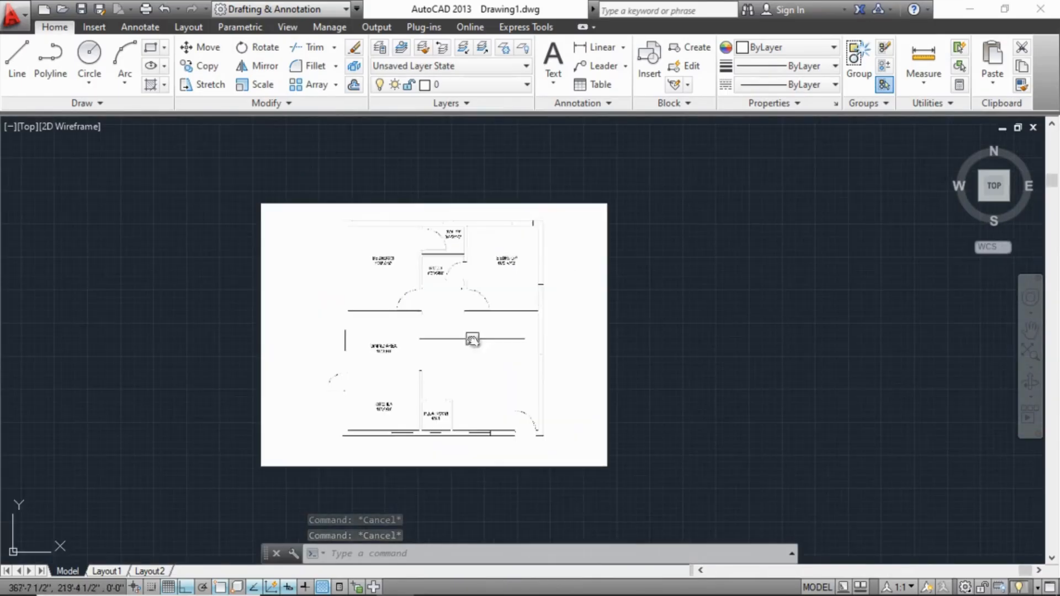
{"action": "scroll", "coordinate": [387, 270], "scroll_direction": "up", "scroll_amount": 10}
{"action": "middle_click_drag", "start_coordinate": [397, 249], "coordinate": [393, 327]}
{"action": "scroll", "coordinate": [393, 320], "scroll_direction": "down", "scroll_amount": 3}
{"action": "scroll", "coordinate": [393, 315], "scroll_direction": "down", "scroll_amount": 5}
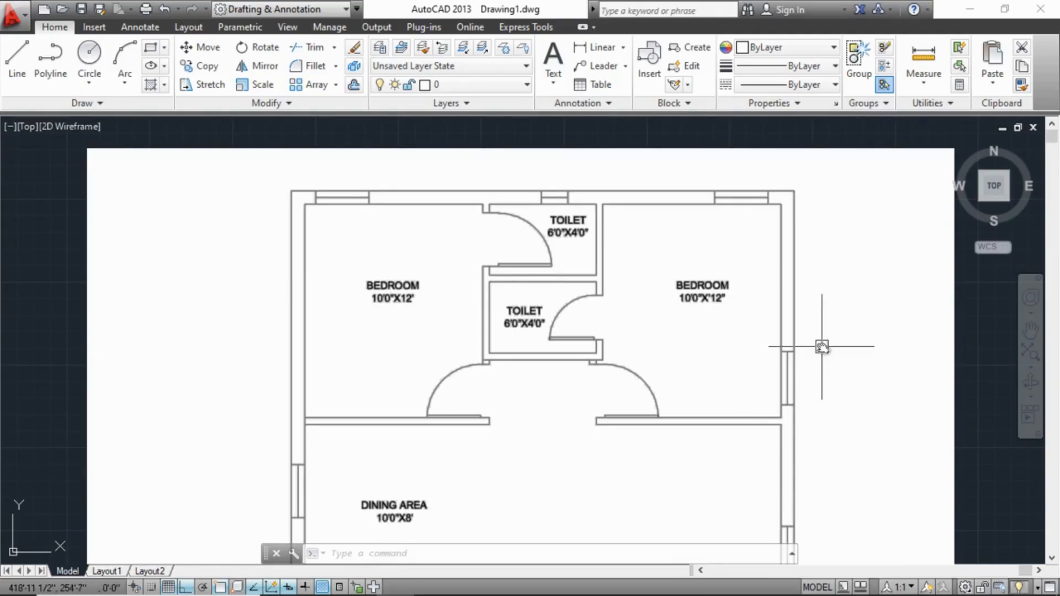
{"action": "middle_click_drag", "start_coordinate": [649, 360], "coordinate": [649, 341]}
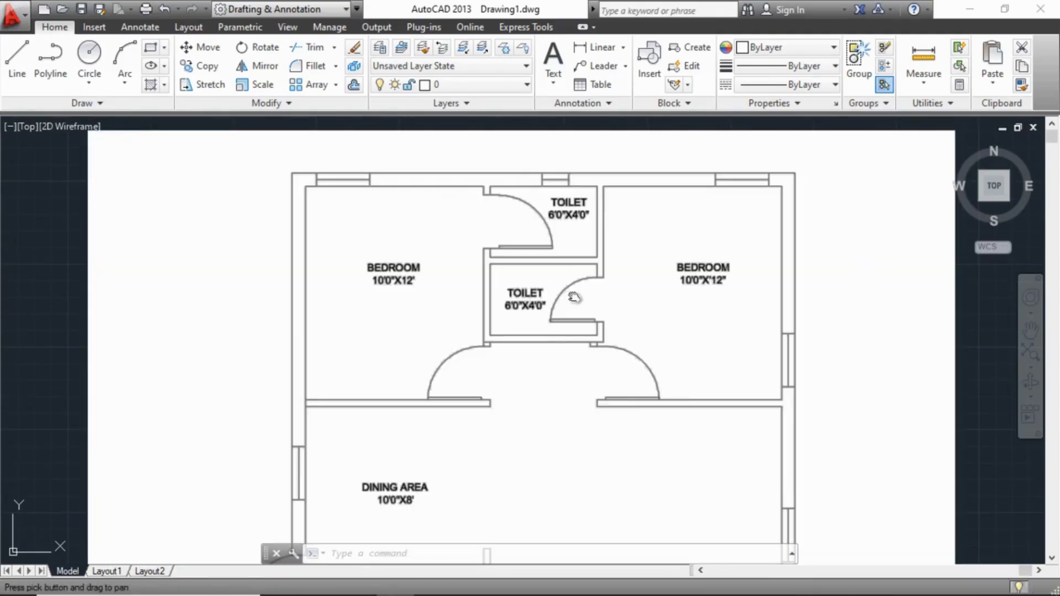
{"action": "middle_click_drag", "start_coordinate": [528, 499], "coordinate": [464, 314]}
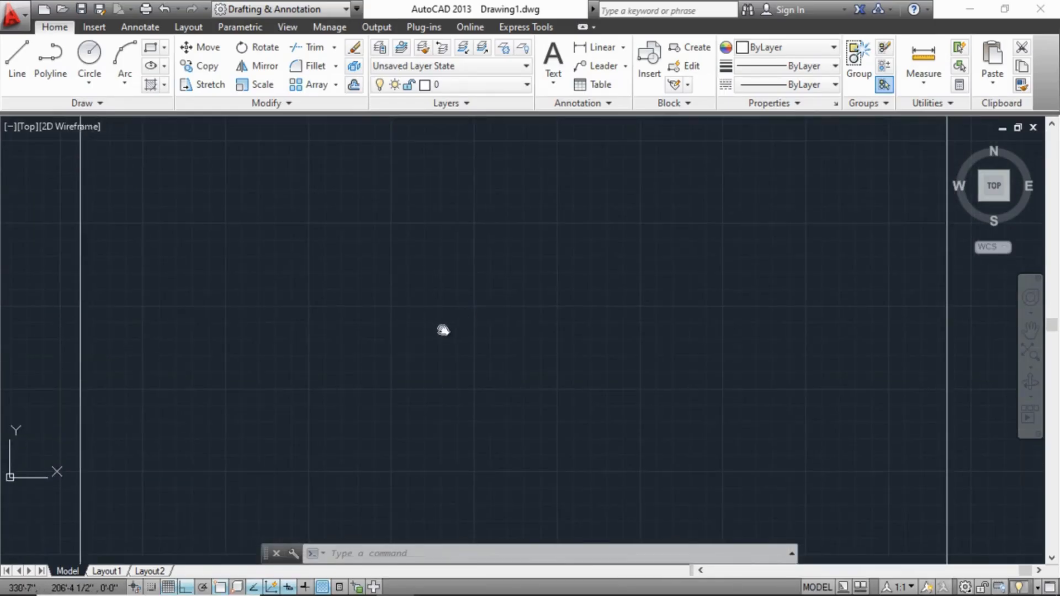
{"action": "middle_click_drag", "start_coordinate": [421, 376], "coordinate": [427, 344]}
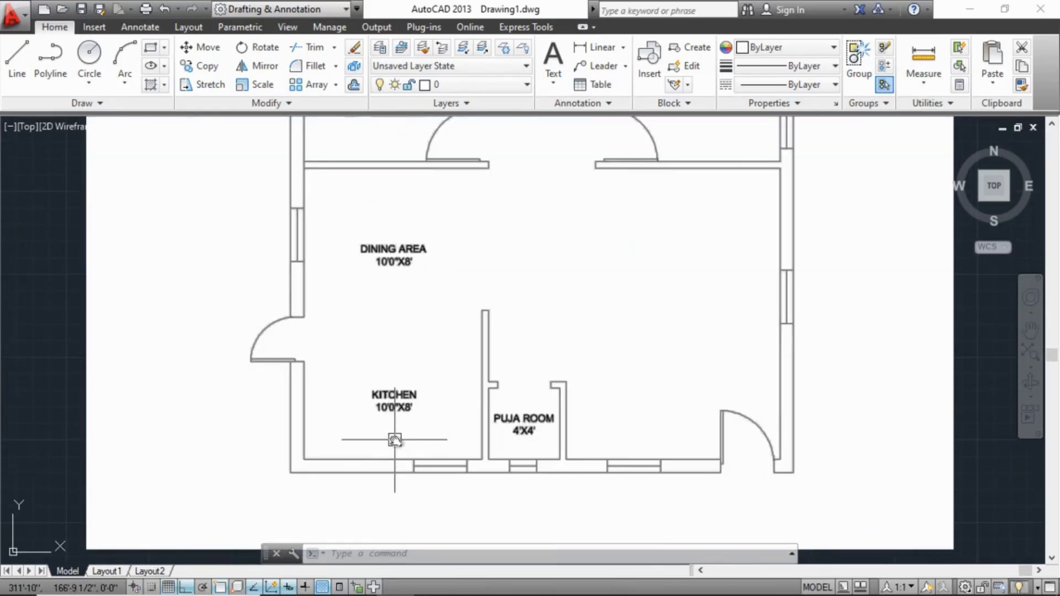
{"action": "middle_click_drag", "start_coordinate": [476, 421], "coordinate": [507, 421]}
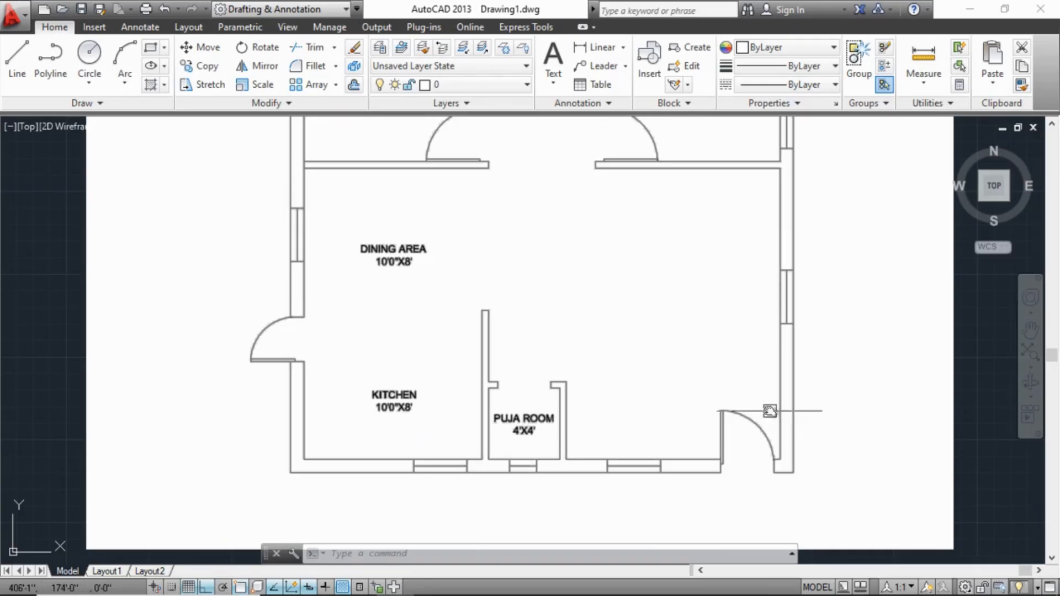
{"action": "scroll", "coordinate": [729, 424], "scroll_direction": "down", "scroll_amount": 2}
{"action": "scroll", "coordinate": [718, 414], "scroll_direction": "down", "scroll_amount": 3}
{"action": "scroll", "coordinate": [792, 402], "scroll_direction": "up", "scroll_amount": 4}
{"action": "scroll", "coordinate": [762, 402], "scroll_direction": "down", "scroll_amount": 1}
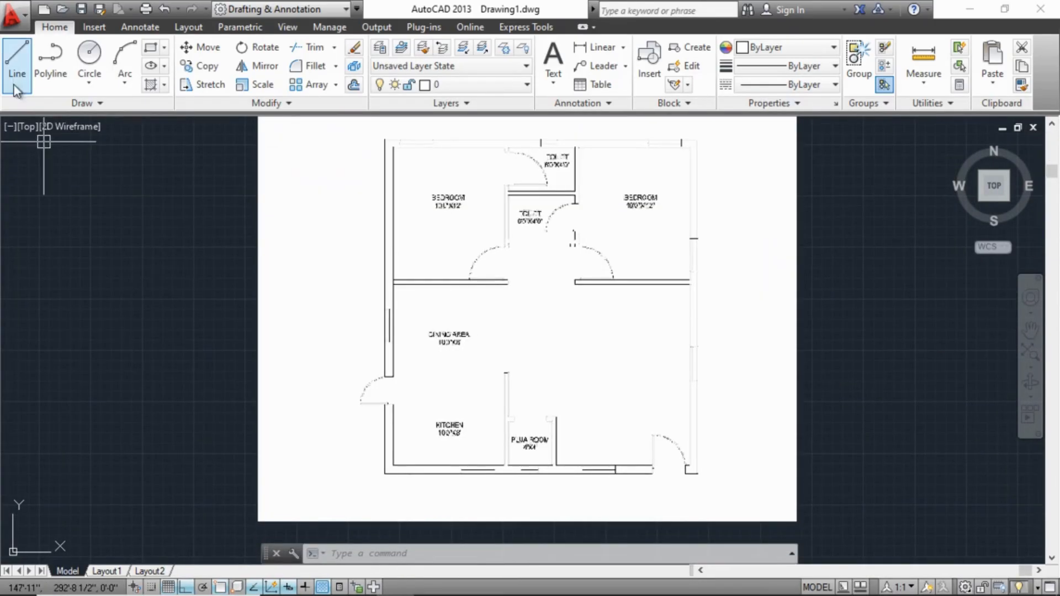
Draw a vertical line to the right of the plan image, about as tall as it, and a longer horizontal line rightward from its upper end
{"action": "left_click", "coordinate": [17, 63]}
{"action": "scroll", "coordinate": [680, 236], "scroll_direction": "down", "scroll_amount": 2}
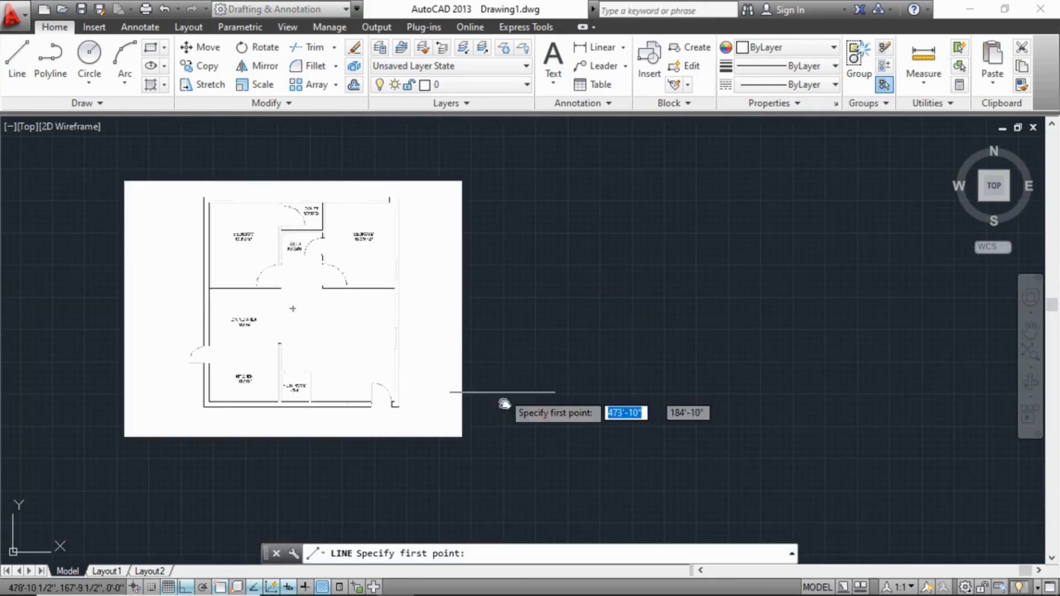
{"action": "scroll", "coordinate": [497, 436], "scroll_direction": "down", "scroll_amount": 3}
{"action": "scroll", "coordinate": [516, 439], "scroll_direction": "up", "scroll_amount": 4}
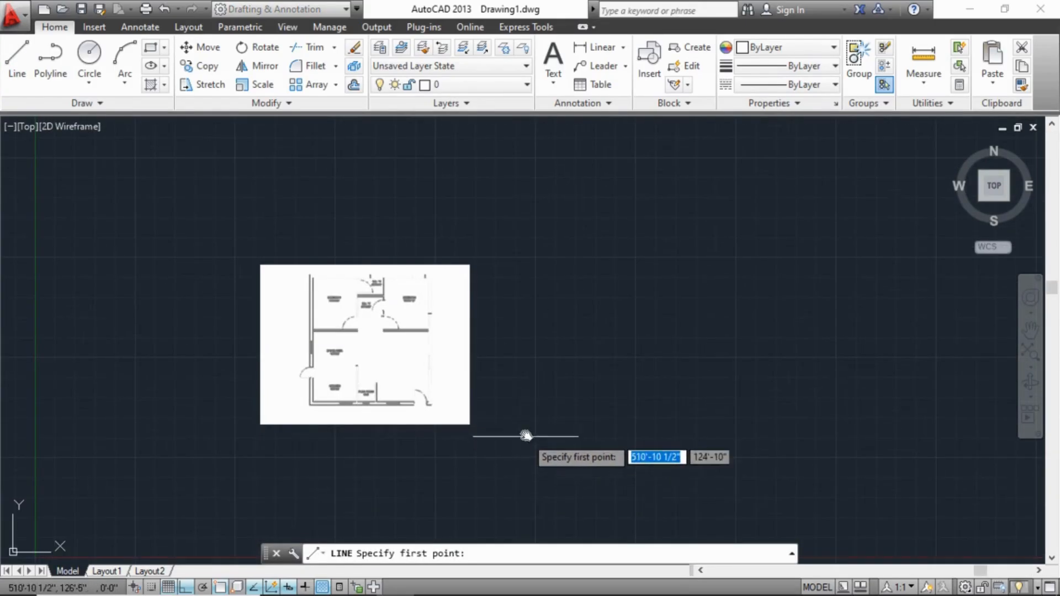
{"action": "scroll", "coordinate": [514, 428], "scroll_direction": "down", "scroll_amount": 2}
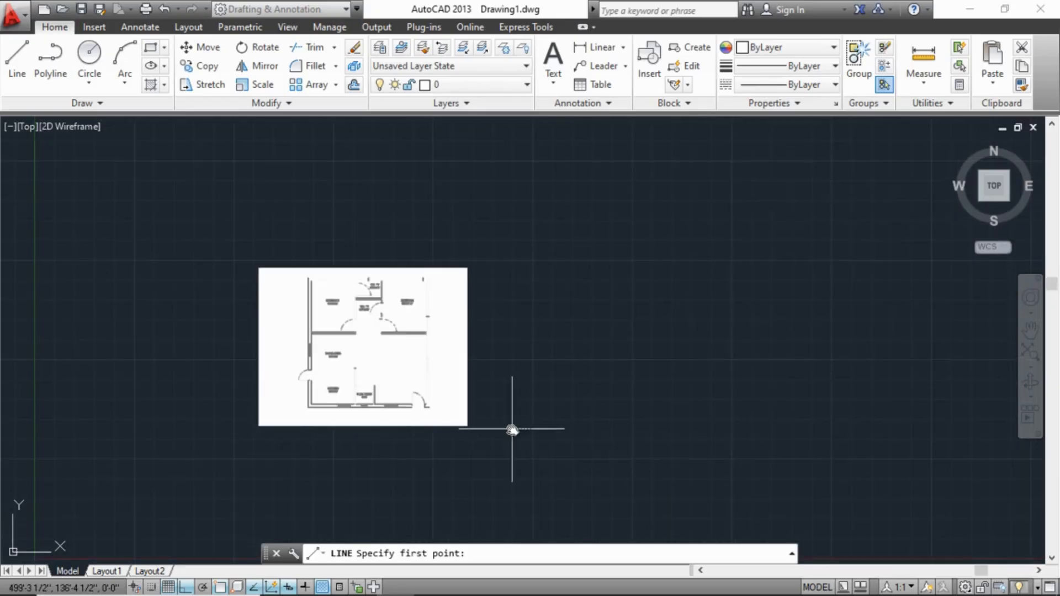
{"action": "left_click", "coordinate": [513, 427]}
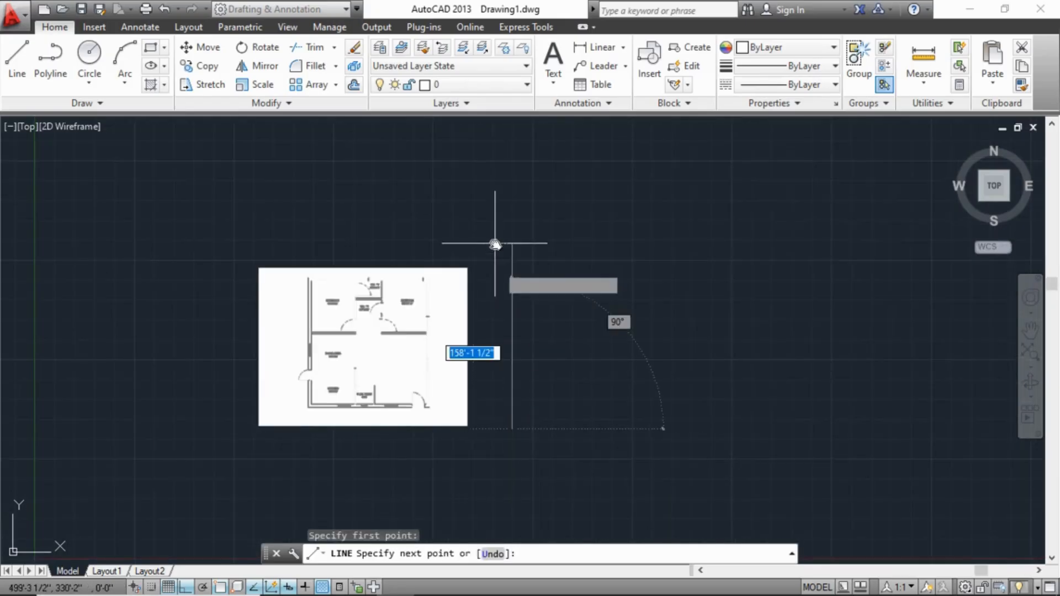
{"action": "left_click", "coordinate": [521, 268]}
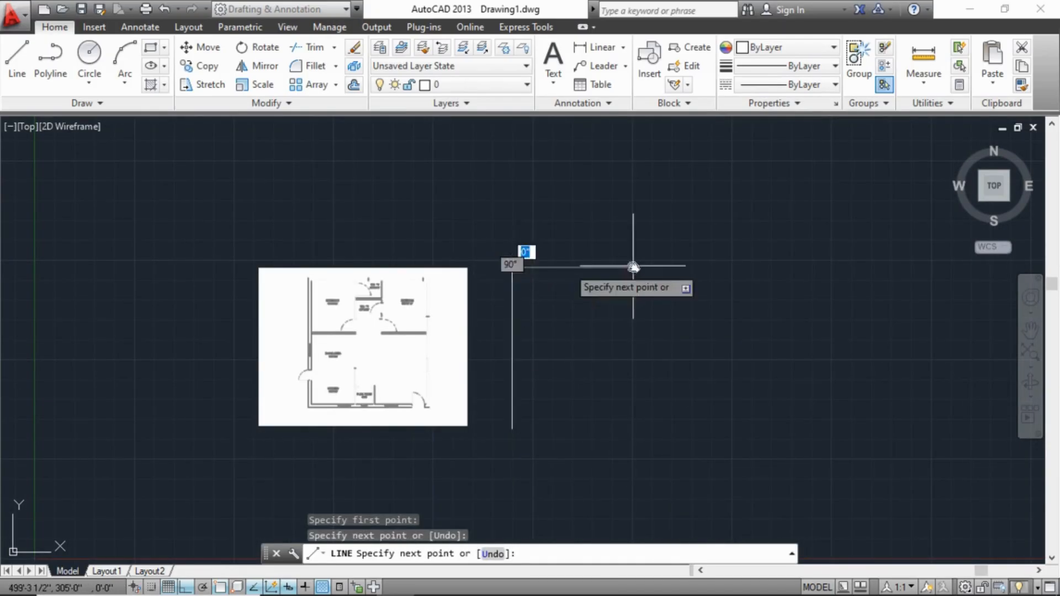
{"action": "left_click", "coordinate": [798, 269]}
{"action": "key", "text": "Escape"}
{"action": "key", "text": "Escape"}
{"action": "key", "text": "Escape"}
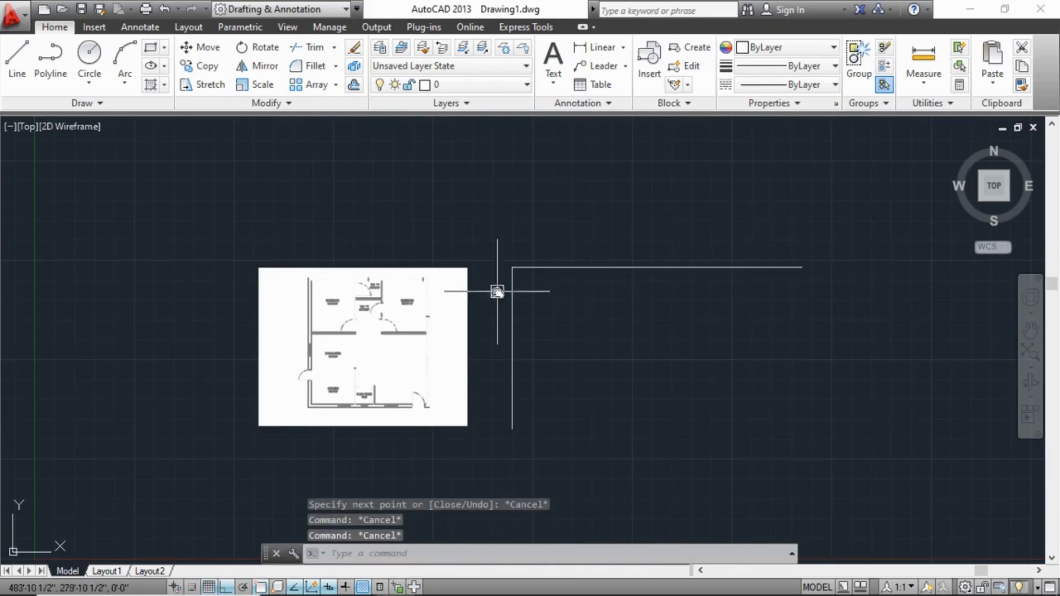
{"action": "scroll", "coordinate": [499, 293], "scroll_direction": "up", "scroll_amount": 2}
{"action": "middle_click_drag", "start_coordinate": [617, 312], "coordinate": [527, 250]}
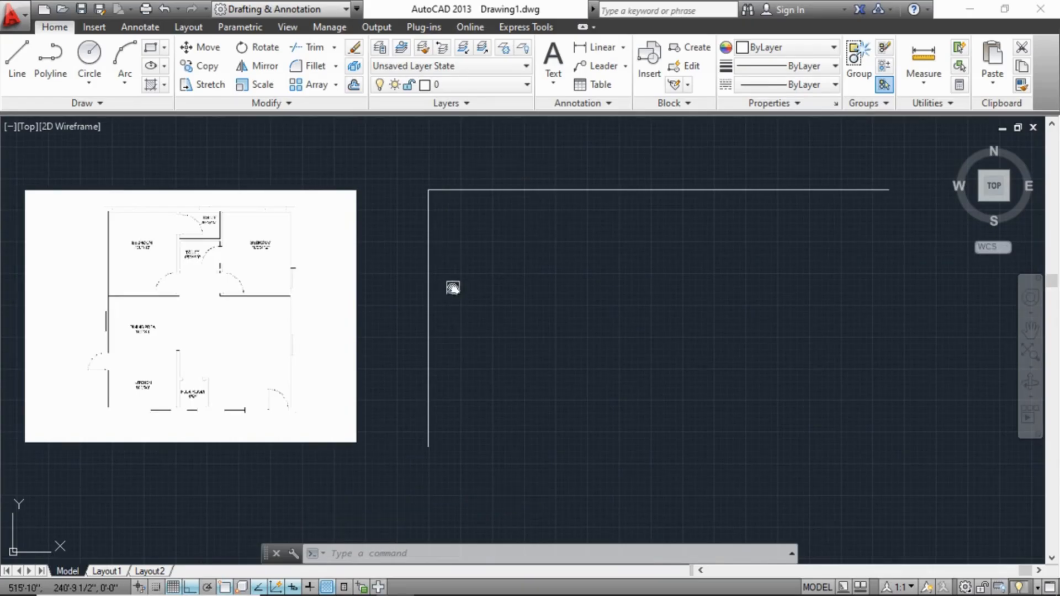
{"action": "type", "text": "o"}
{"action": "key", "text": "Return"}
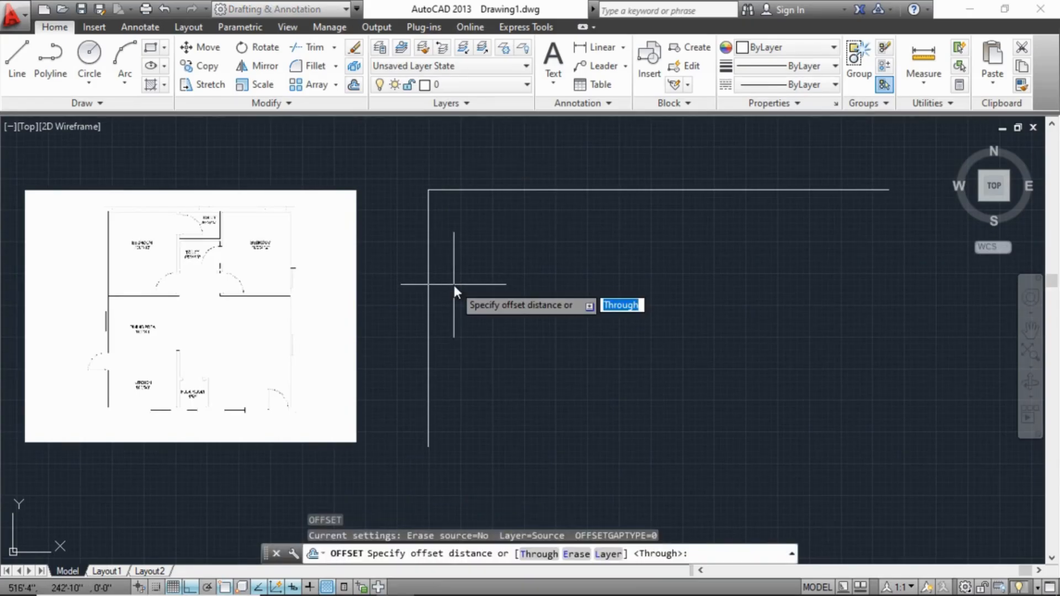
{"action": "key", "text": "Escape"}
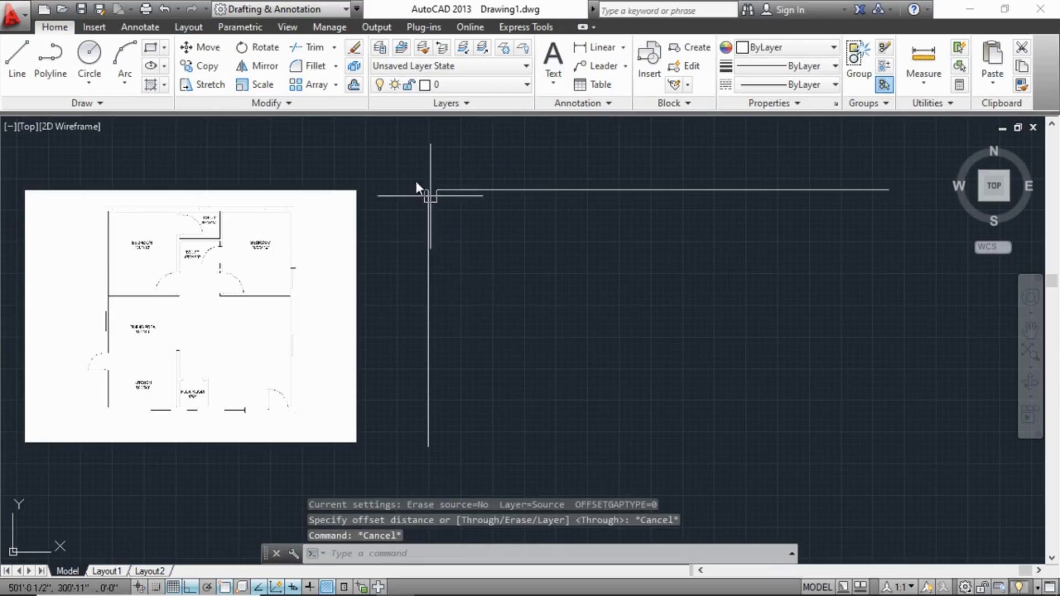
Offset the vertical line 9" to the right and the horizontal line 9" downward to form the outer wall thickness
{"action": "left_click", "coordinate": [354, 85]}
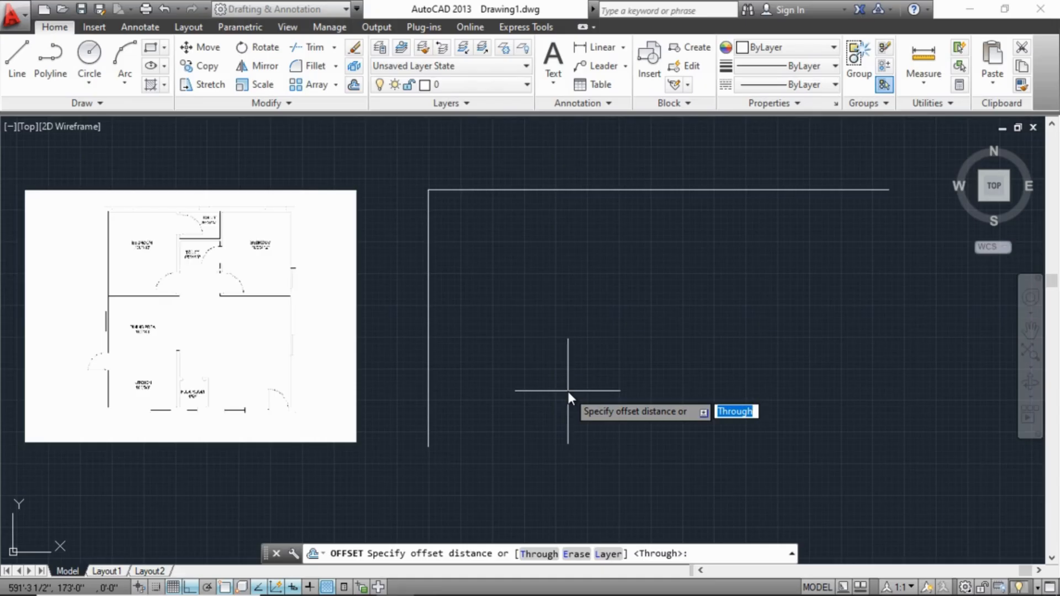
{"action": "type", "text": "9"}
{"action": "key", "text": "Return"}
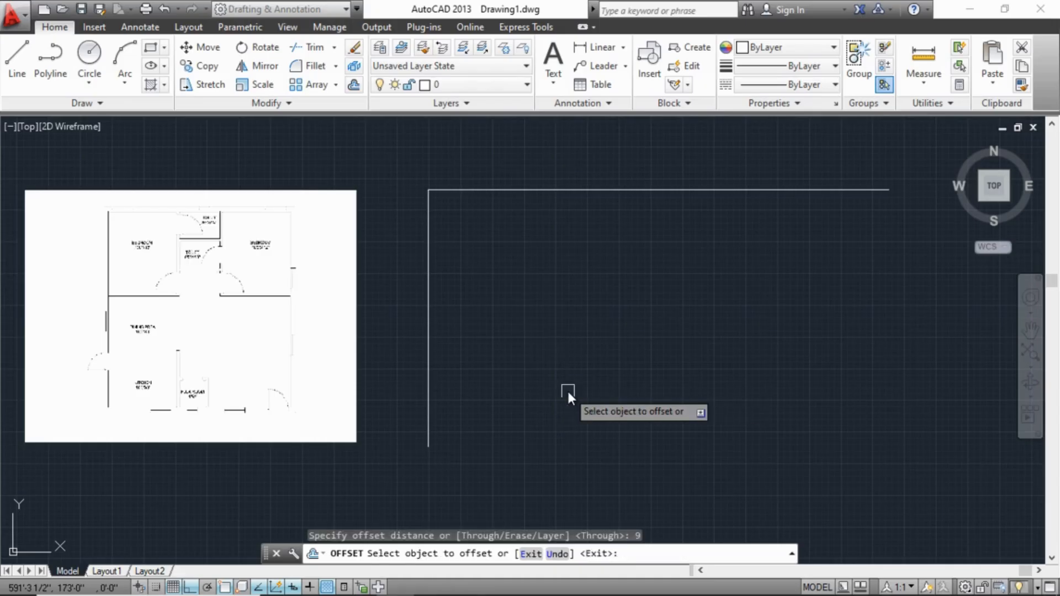
{"action": "left_click", "coordinate": [428, 257]}
{"action": "left_click", "coordinate": [483, 266]}
{"action": "left_click", "coordinate": [485, 191]}
{"action": "left_click", "coordinate": [442, 202]}
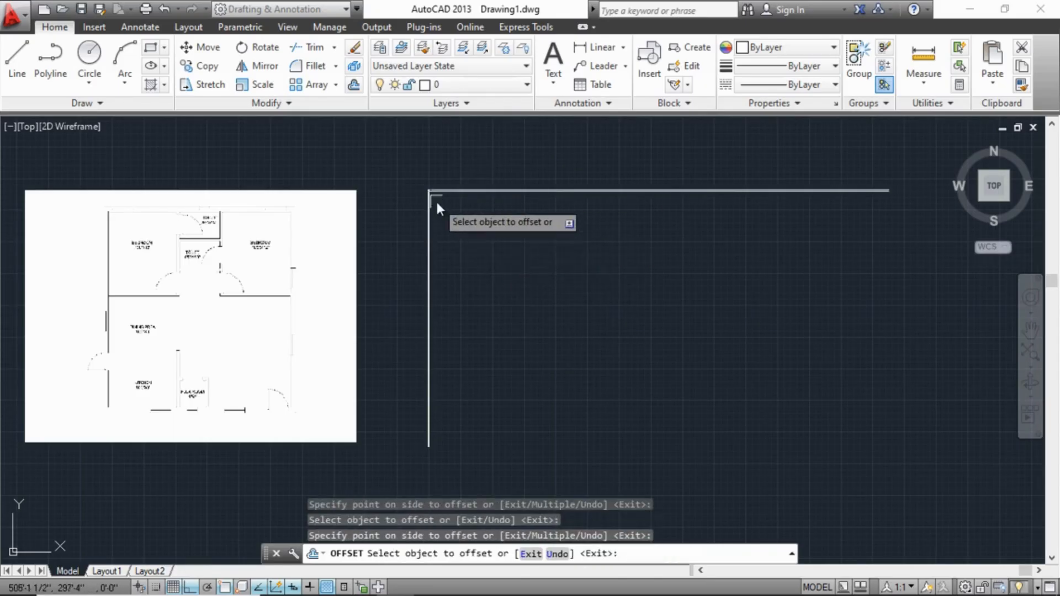
{"action": "scroll", "coordinate": [434, 203], "scroll_direction": "up", "scroll_amount": 6}
{"action": "scroll", "coordinate": [426, 204], "scroll_direction": "down", "scroll_amount": 5}
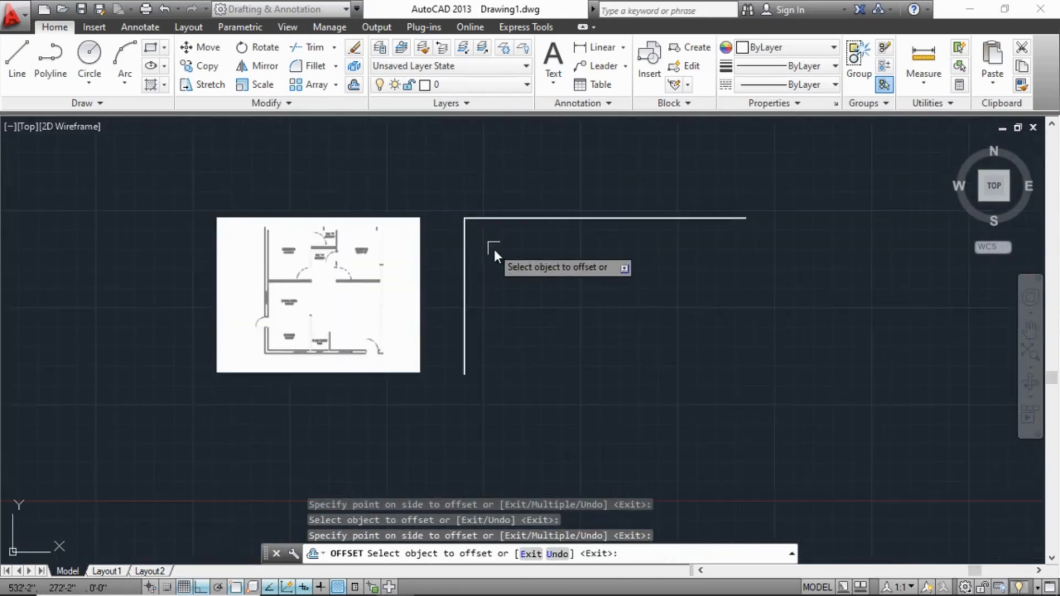
{"action": "scroll", "coordinate": [497, 213], "scroll_direction": "up", "scroll_amount": 3}
{"action": "middle_click_drag", "start_coordinate": [499, 208], "coordinate": [586, 234]}
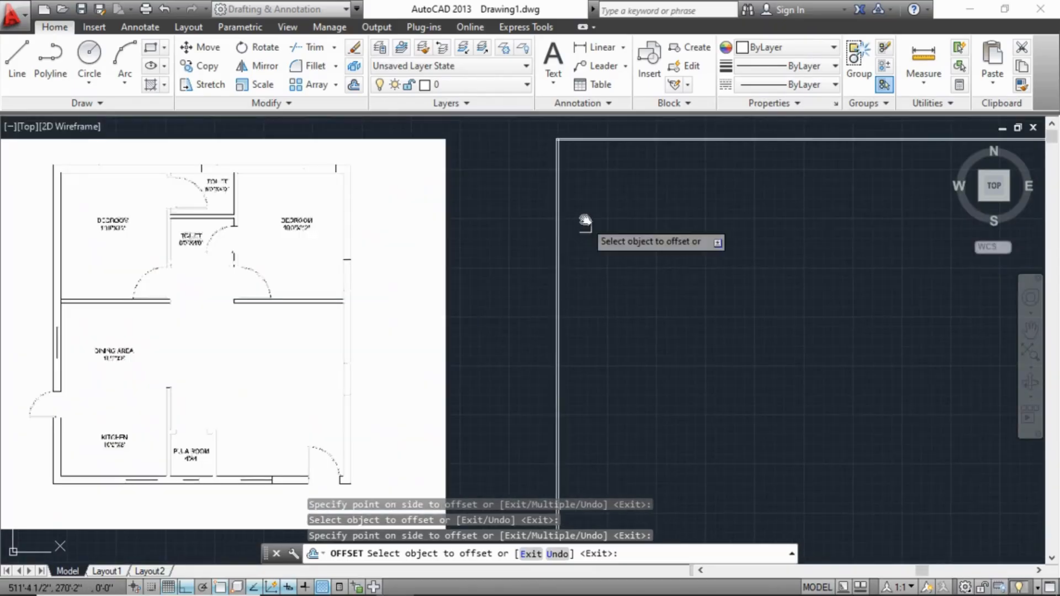
{"action": "key", "text": "Escape"}
{"action": "key", "text": "Escape"}
{"action": "key", "text": "Escape"}
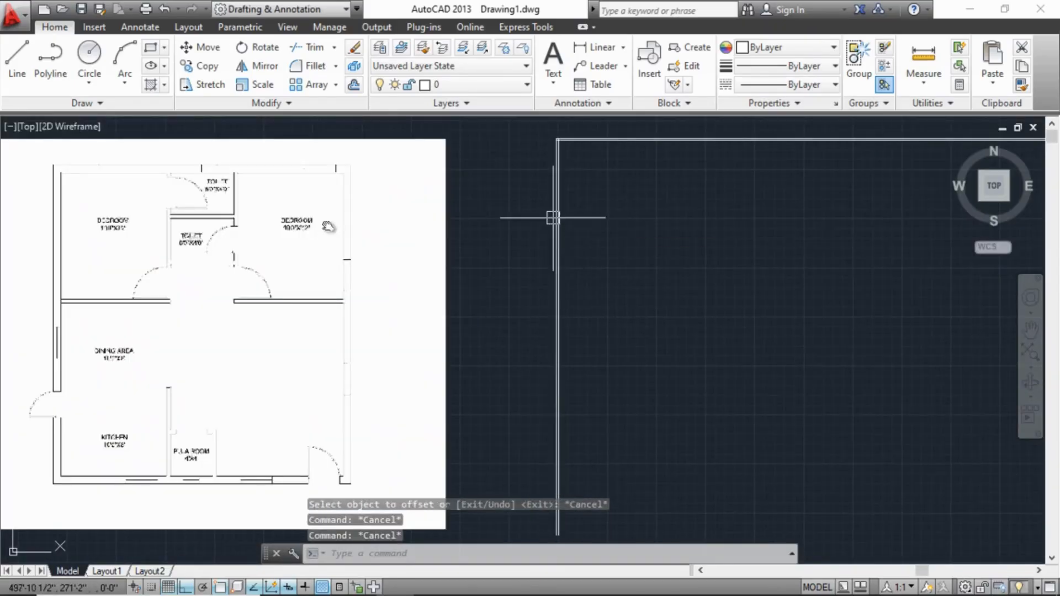
Examine the bedroom and toilet dimensions labelled on the plan image and compare the layout with the drawn wall lines
{"action": "scroll", "coordinate": [170, 284], "scroll_direction": "up", "scroll_amount": 4}
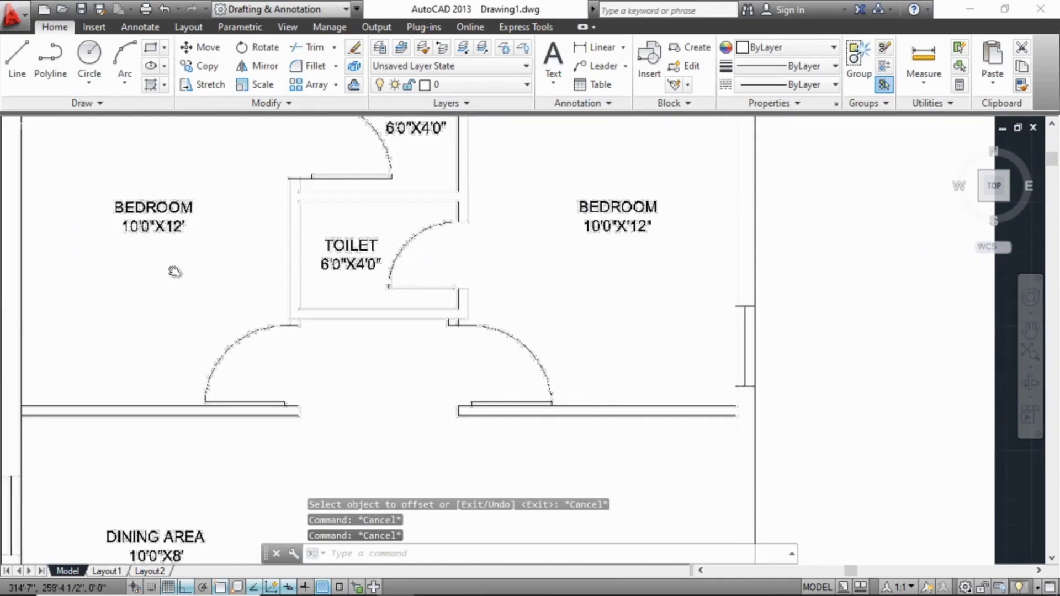
{"action": "scroll", "coordinate": [173, 271], "scroll_direction": "down", "scroll_amount": 5}
{"action": "middle_click_drag", "start_coordinate": [714, 315], "coordinate": [674, 271]}
{"action": "scroll", "coordinate": [674, 271], "scroll_direction": "down", "scroll_amount": 1}
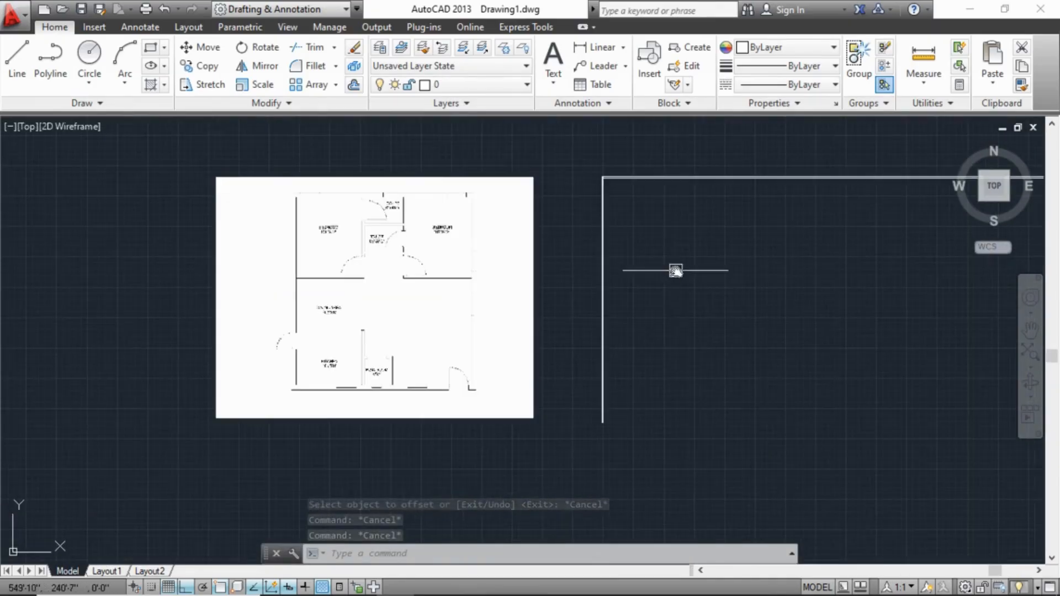
{"action": "scroll", "coordinate": [395, 246], "scroll_direction": "up", "scroll_amount": 4}
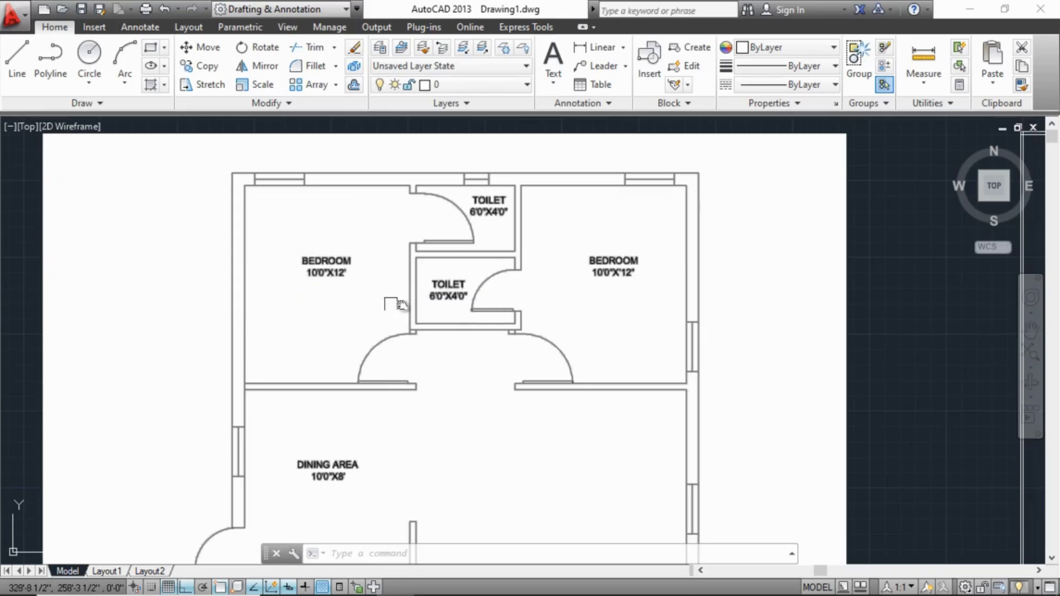
{"action": "middle_click_drag", "start_coordinate": [389, 305], "coordinate": [409, 279]}
{"action": "scroll", "coordinate": [425, 268], "scroll_direction": "down", "scroll_amount": 2}
{"action": "middle_click_drag", "start_coordinate": [859, 316], "coordinate": [757, 308]}
{"action": "scroll", "coordinate": [653, 241], "scroll_direction": "up", "scroll_amount": 4}
{"action": "scroll", "coordinate": [653, 241], "scroll_direction": "down", "scroll_amount": 4}
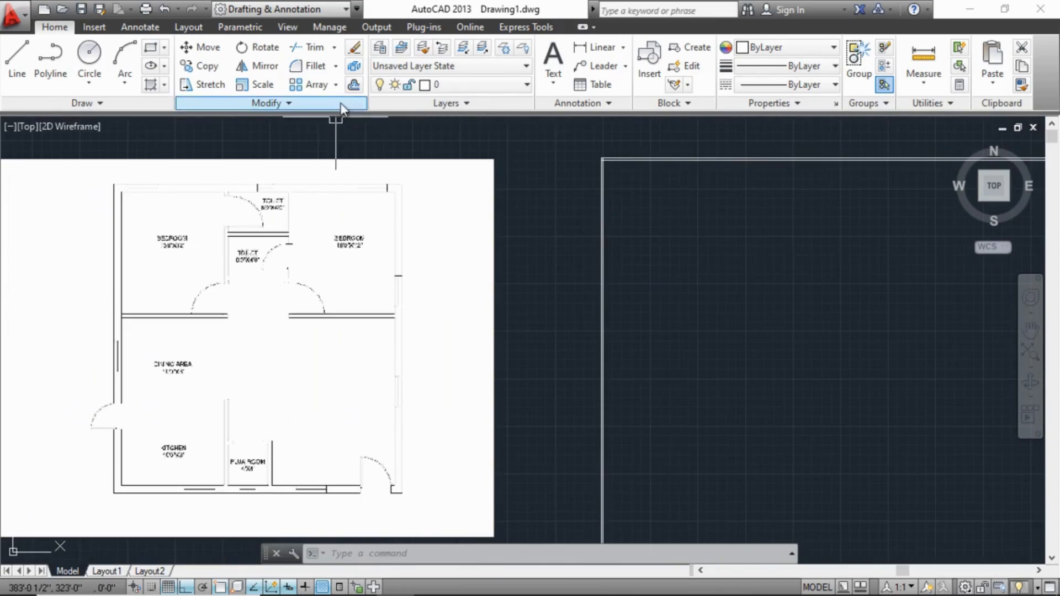
Offset the inner vertical line of the outer wall 10' to the right for the first bedroom's width
{"action": "left_click", "coordinate": [354, 85]}
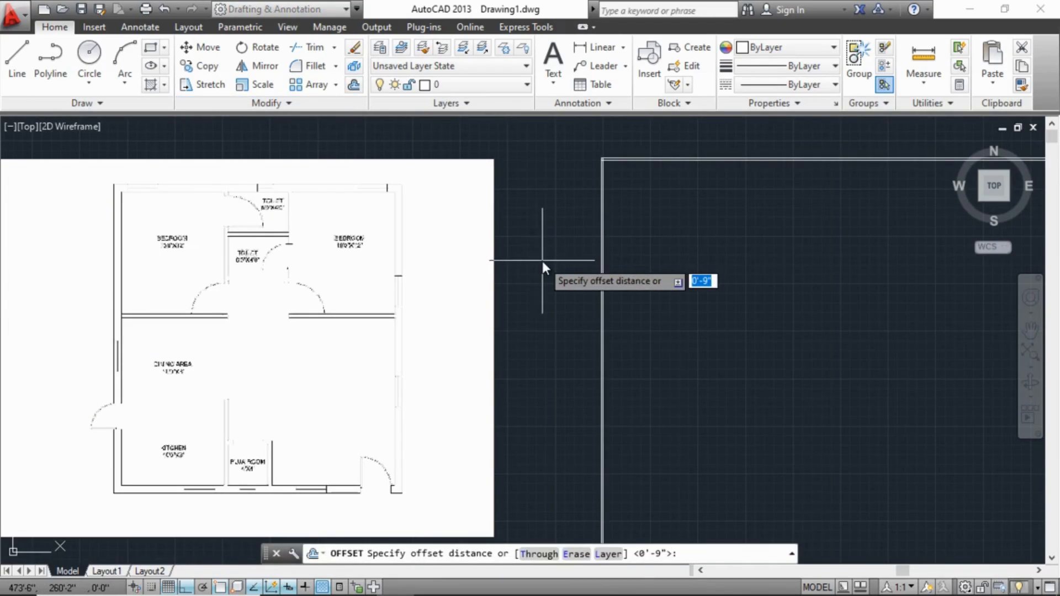
{"action": "type", "text": "10'"}
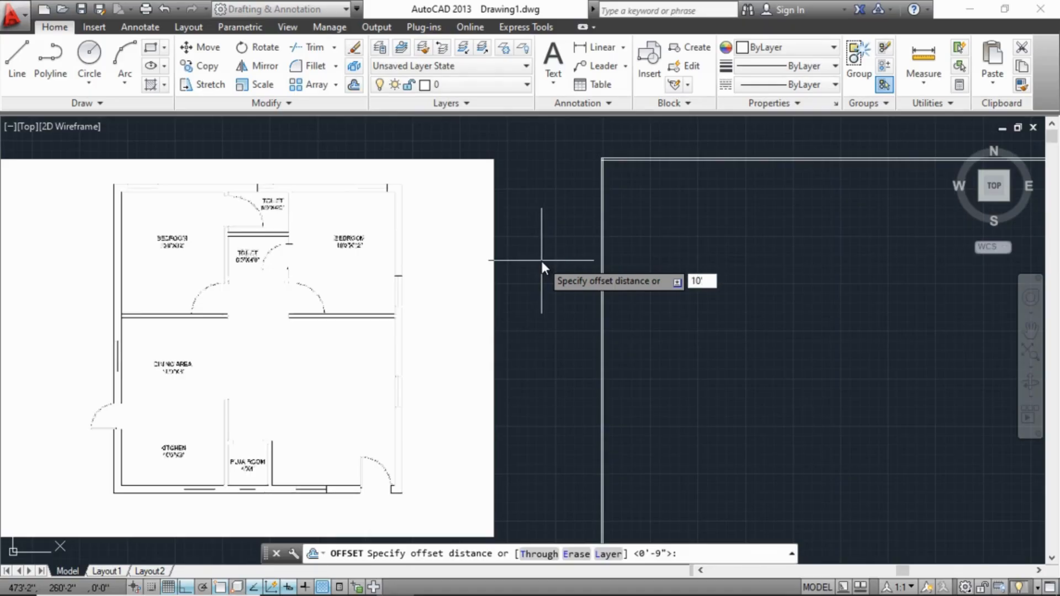
{"action": "key", "text": "Return"}
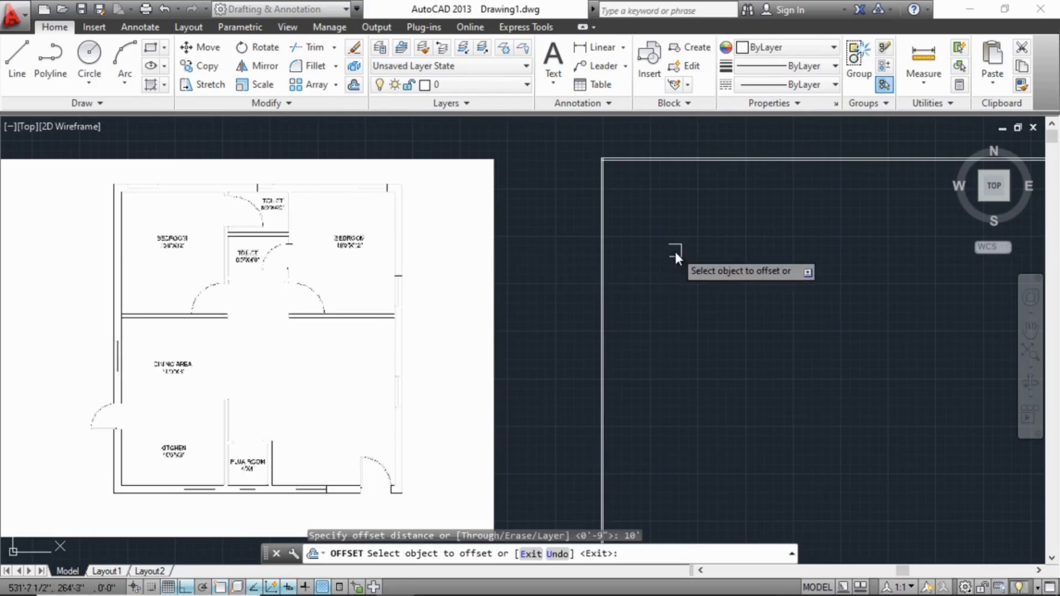
{"action": "scroll", "coordinate": [610, 245], "scroll_direction": "up", "scroll_amount": 3}
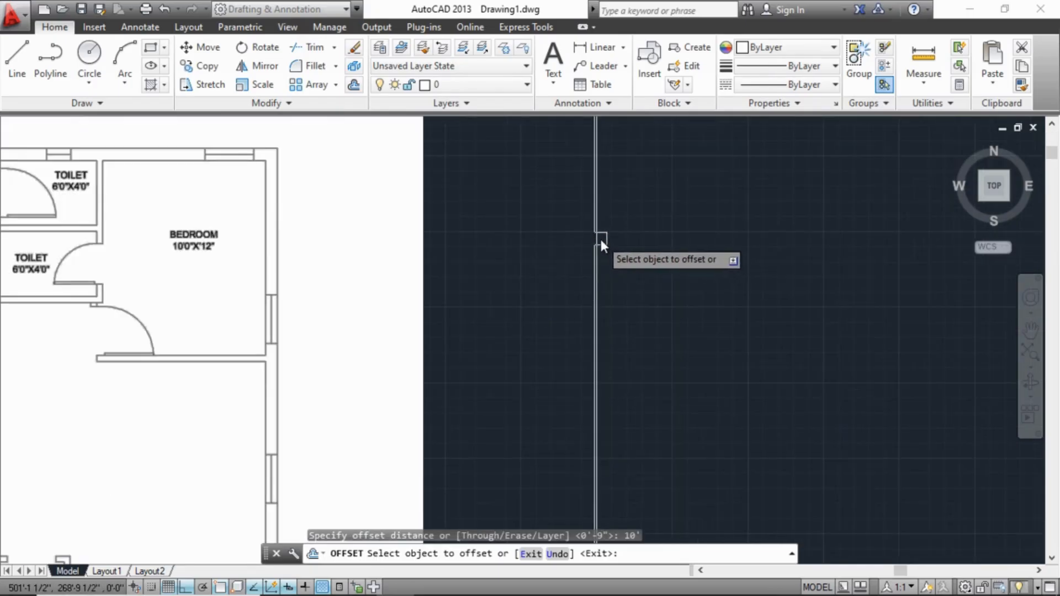
{"action": "scroll", "coordinate": [601, 238], "scroll_direction": "up", "scroll_amount": 2}
{"action": "left_click", "coordinate": [588, 230]}
{"action": "scroll", "coordinate": [575, 232], "scroll_direction": "up", "scroll_amount": 3}
{"action": "scroll", "coordinate": [747, 276], "scroll_direction": "down", "scroll_amount": 3}
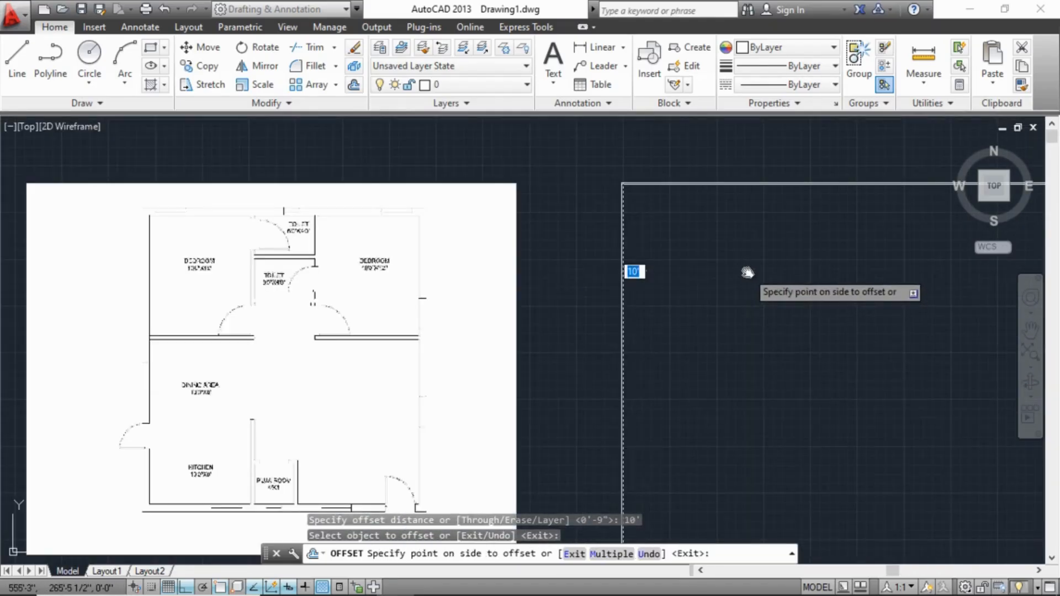
{"action": "left_click", "coordinate": [747, 272]}
{"action": "key", "text": "Escape"}
{"action": "key", "text": "Escape"}
{"action": "key", "text": "Escape"}
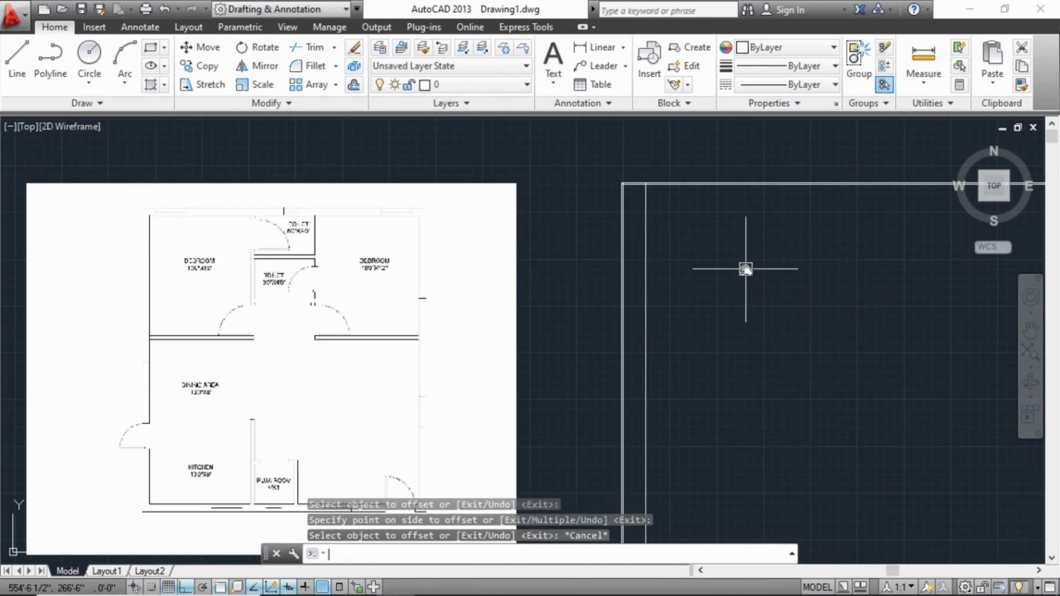
Offset the first bedroom's new vertical boundary line 4.5" to the right to form the partition wall thickness
{"action": "scroll", "coordinate": [720, 193], "scroll_direction": "up", "scroll_amount": 6}
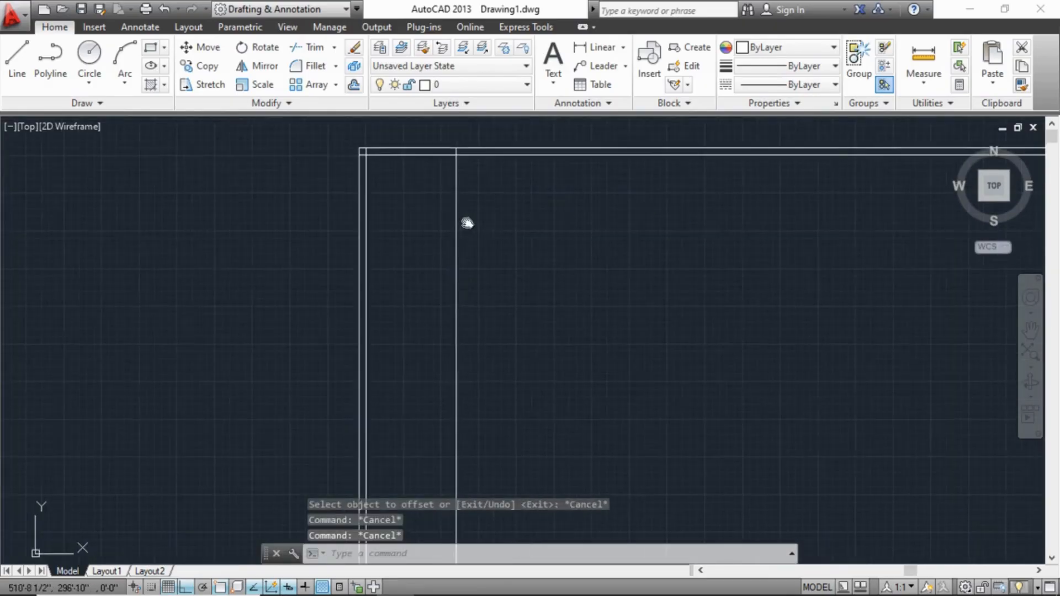
{"action": "scroll", "coordinate": [440, 221], "scroll_direction": "down", "scroll_amount": 4}
{"action": "middle_click_drag", "start_coordinate": [441, 221], "coordinate": [508, 223]}
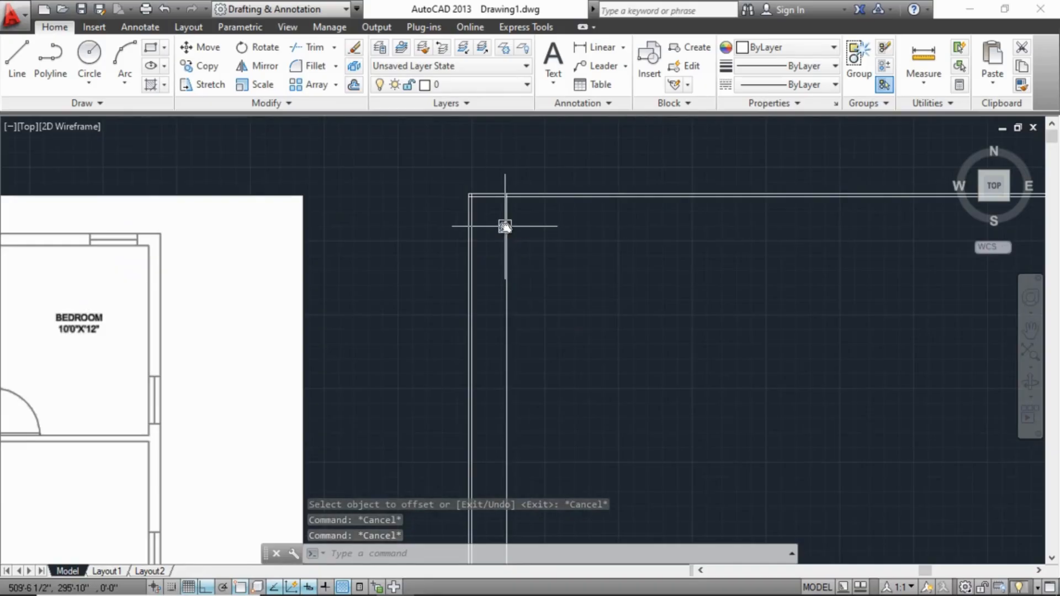
{"action": "mouse_move", "coordinate": [506, 226]}
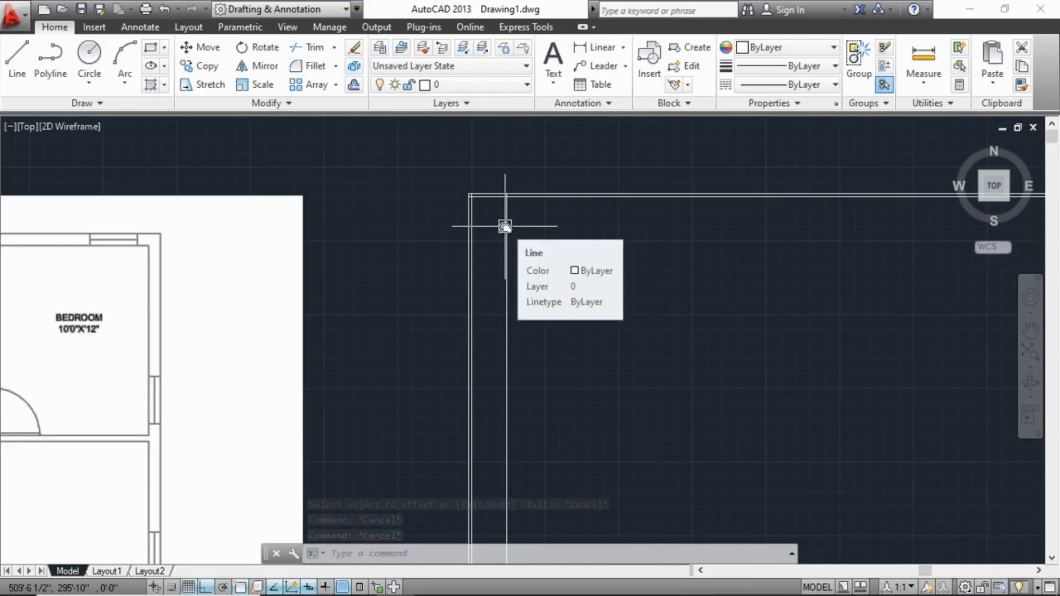
{"action": "scroll", "coordinate": [500, 222], "scroll_direction": "up", "scroll_amount": 2}
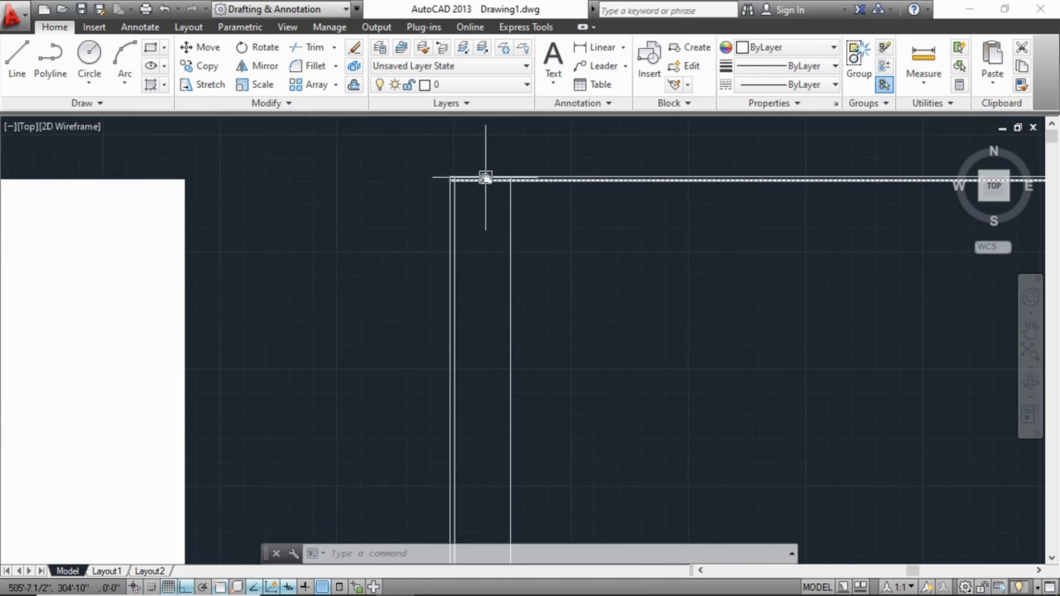
{"action": "left_click", "coordinate": [353, 85]}
{"action": "type", "text": "4."}
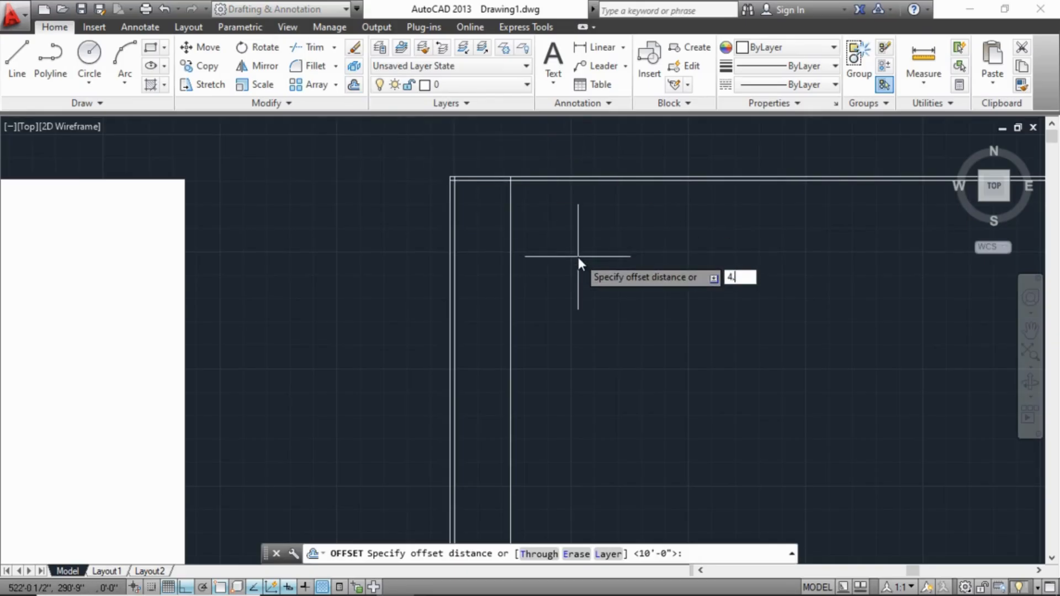
{"action": "type", "text": "5."}
{"action": "key", "text": "Return"}
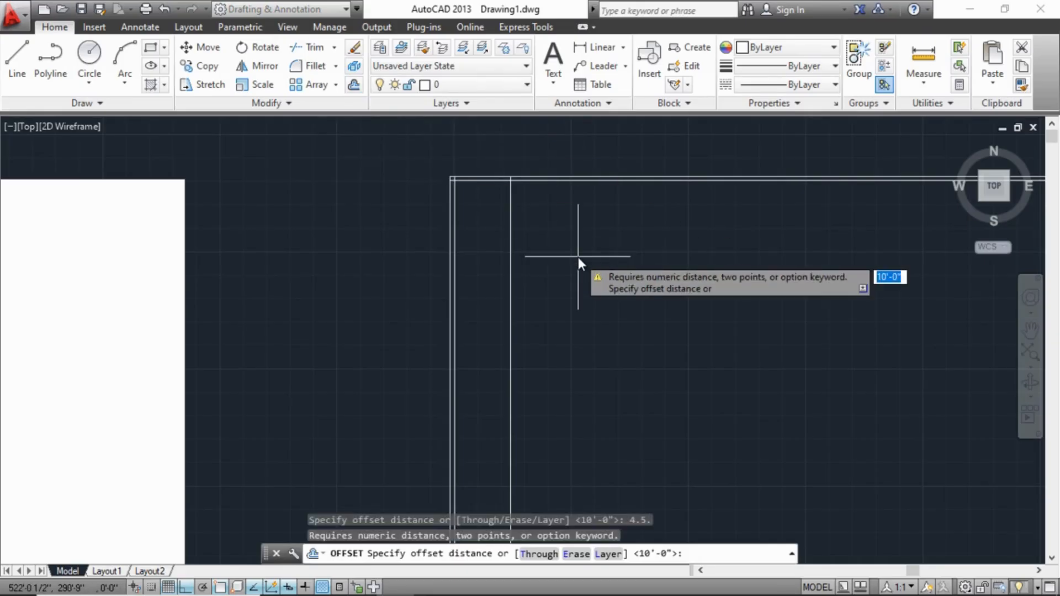
{"action": "type", "text": "4.5"}
{"action": "key", "text": "Return"}
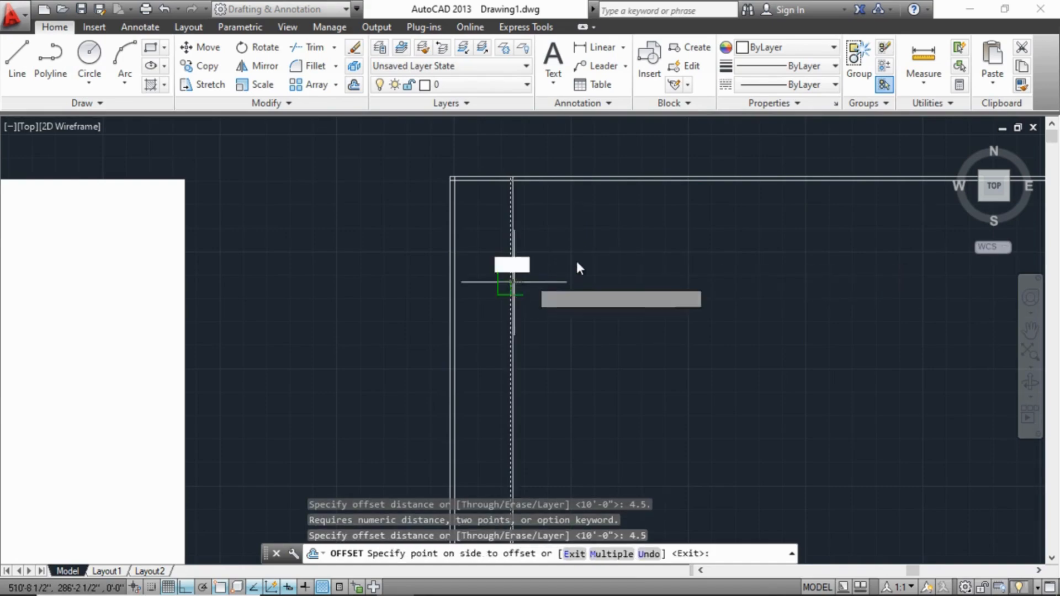
{"action": "key", "text": "Escape"}
{"action": "key", "text": "Escape"}
{"action": "key", "text": "Escape"}
Examine the labelled sizes and walls of the two toilets between the bedrooms on the plan image
{"action": "middle_click_drag", "start_coordinate": [378, 299], "coordinate": [559, 266]}
{"action": "scroll", "coordinate": [509, 208], "scroll_direction": "down", "scroll_amount": 2}
{"action": "scroll", "coordinate": [580, 339], "scroll_direction": "up", "scroll_amount": 8}
{"action": "scroll", "coordinate": [546, 315], "scroll_direction": "down", "scroll_amount": 8}
{"action": "scroll", "coordinate": [573, 295], "scroll_direction": "down", "scroll_amount": 1}
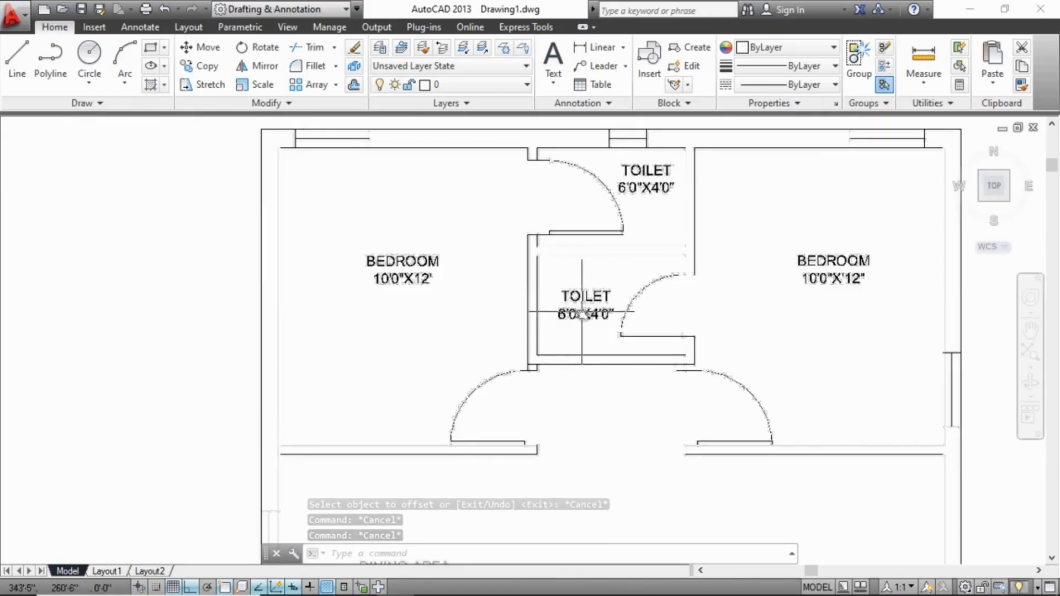
{"action": "middle_click_drag", "start_coordinate": [596, 317], "coordinate": [557, 326]}
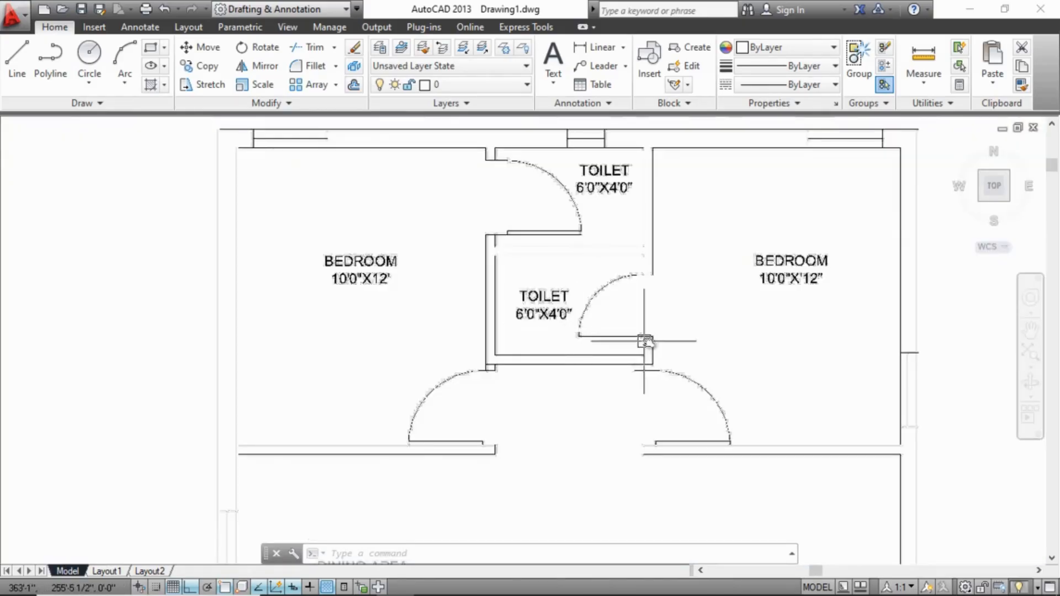
{"action": "middle_click_drag", "start_coordinate": [656, 338], "coordinate": [492, 318]}
{"action": "scroll", "coordinate": [493, 316], "scroll_direction": "down", "scroll_amount": 2}
{"action": "middle_click_drag", "start_coordinate": [691, 326], "coordinate": [361, 261]}
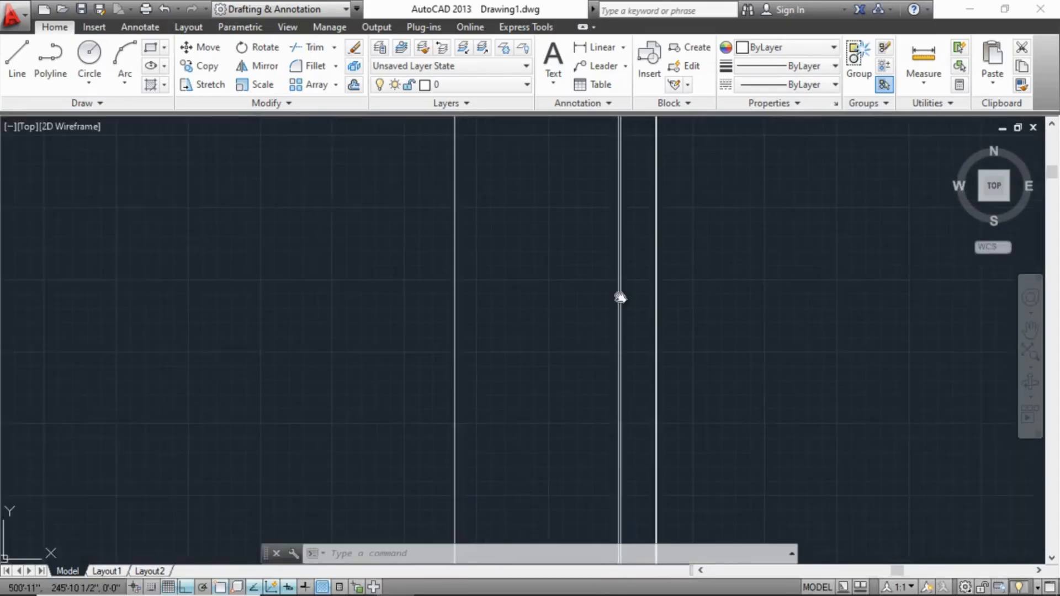
{"action": "scroll", "coordinate": [640, 295], "scroll_direction": "down", "scroll_amount": 2}
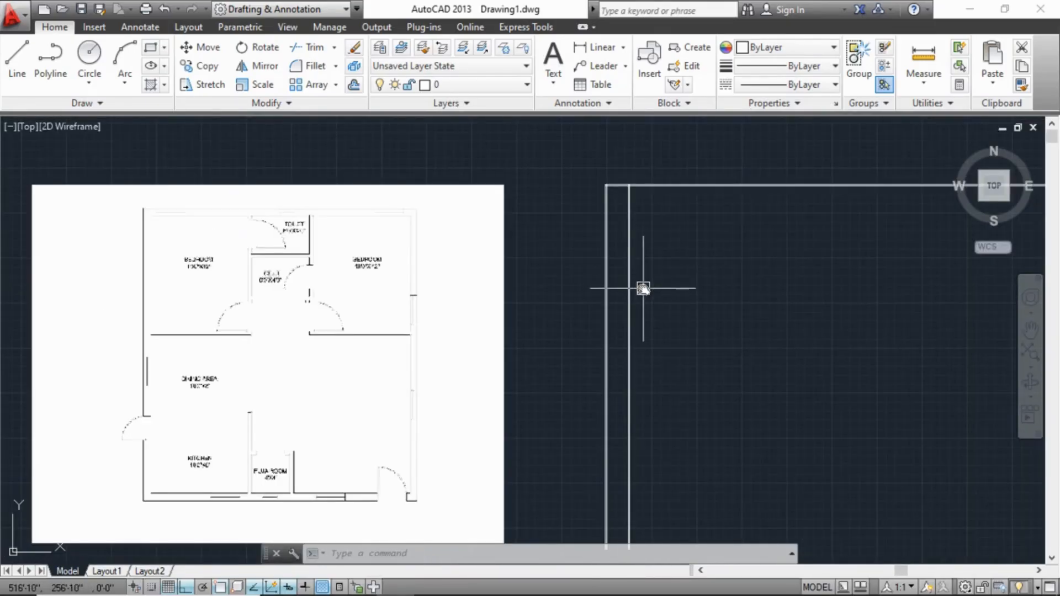
Offset the right-hand line of the bedroom partition 6' to the right for the toilet's width
{"action": "left_click", "coordinate": [349, 84]}
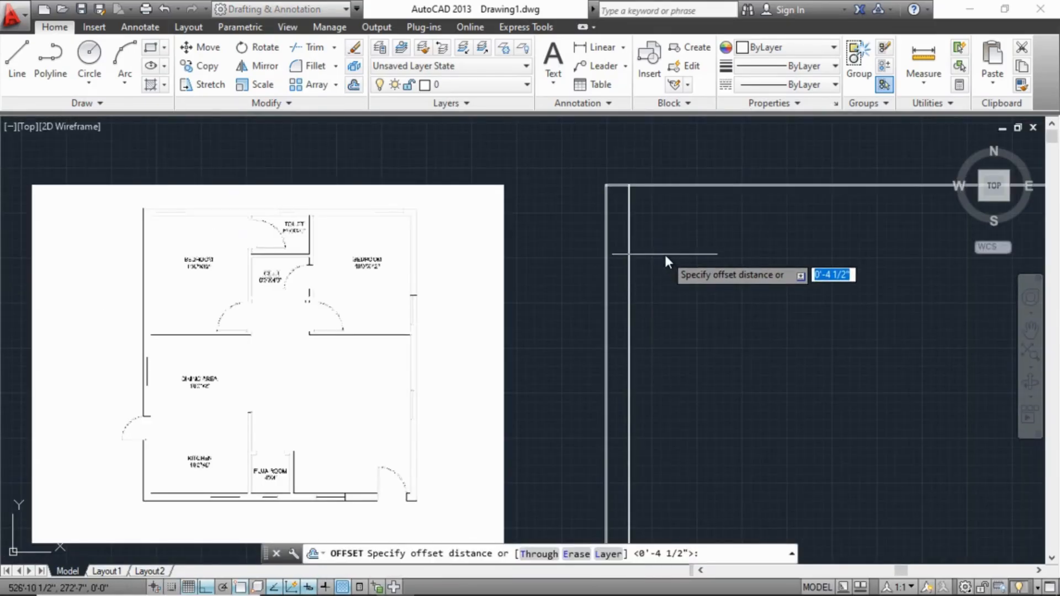
{"action": "type", "text": "6"}
{"action": "key", "text": "Return"}
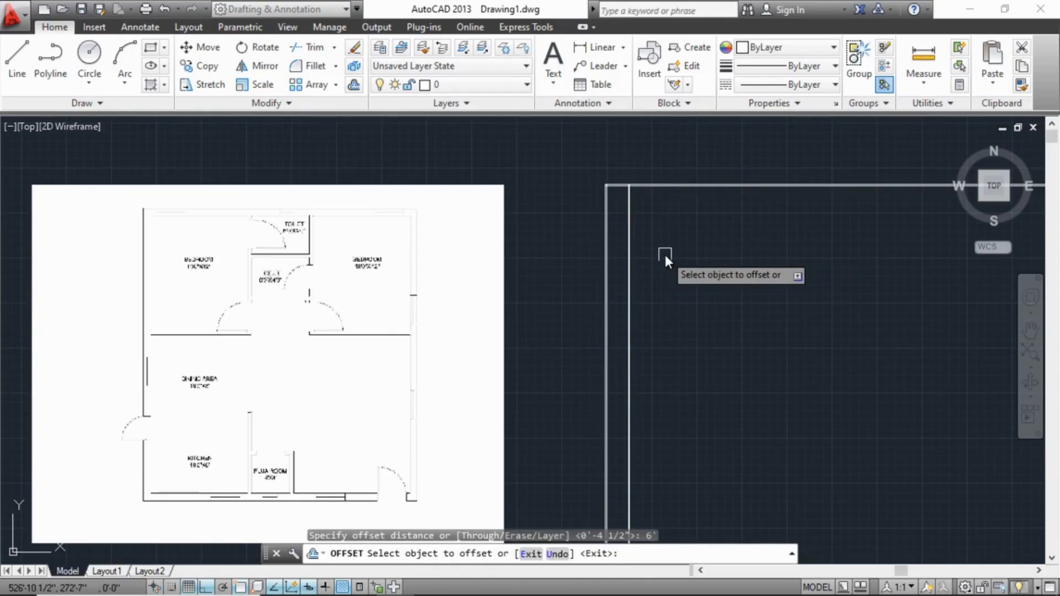
{"action": "scroll", "coordinate": [630, 276], "scroll_direction": "up", "scroll_amount": 2}
{"action": "scroll", "coordinate": [597, 256], "scroll_direction": "up", "scroll_amount": 2}
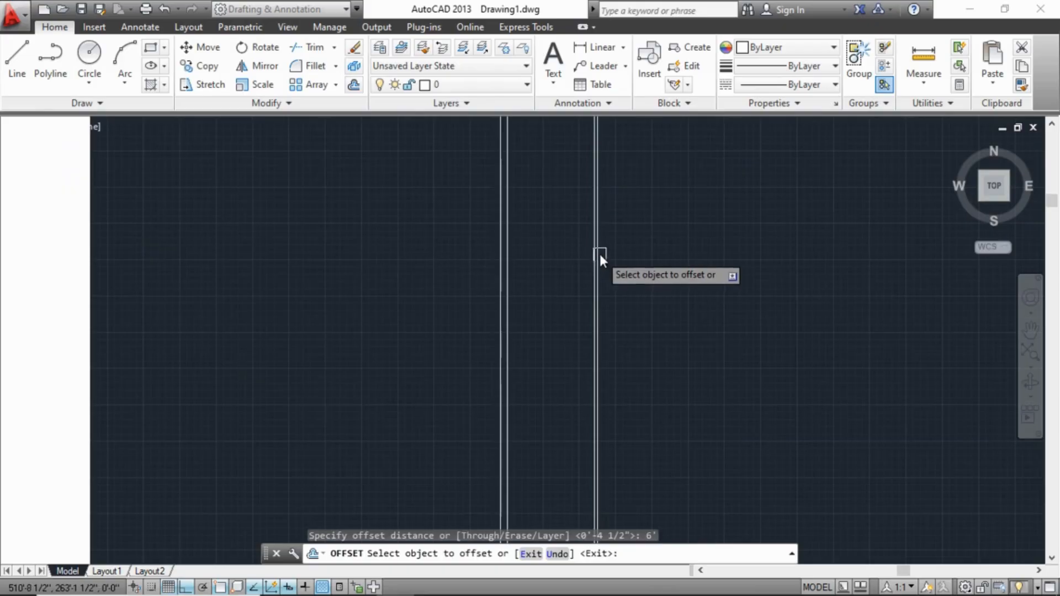
{"action": "left_click", "coordinate": [597, 256]}
{"action": "scroll", "coordinate": [751, 263], "scroll_direction": "down", "scroll_amount": 2}
{"action": "left_click", "coordinate": [749, 265]}
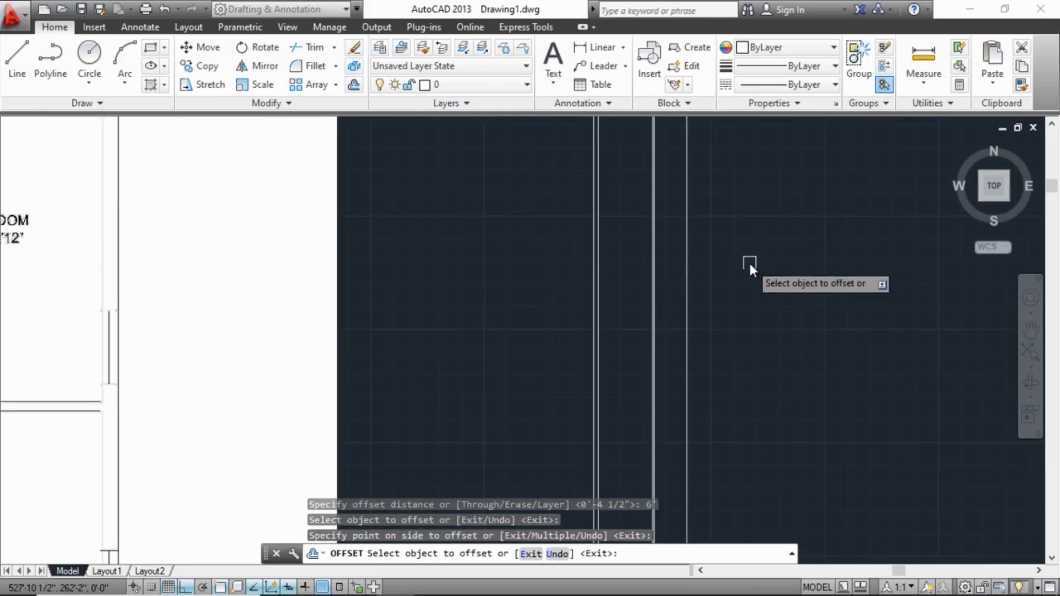
{"action": "key", "text": "Escape"}
{"action": "key", "text": "Escape"}
Offset the toilet's far vertical line 4.5" to the right to form the second partition wall
{"action": "scroll", "coordinate": [769, 269], "scroll_direction": "down", "scroll_amount": 3}
{"action": "middle_click_drag", "start_coordinate": [770, 269], "coordinate": [691, 285]}
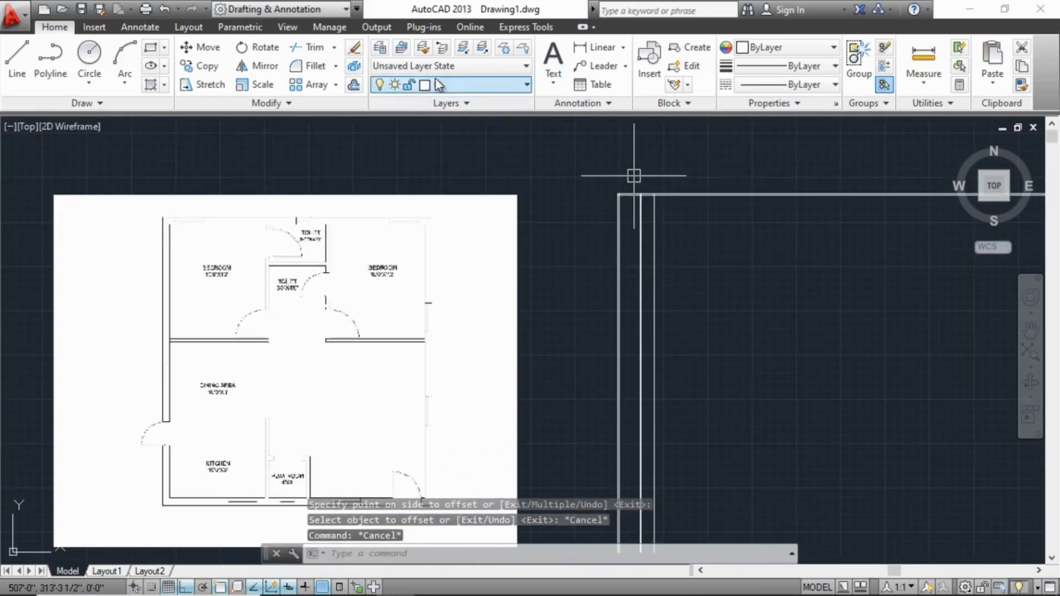
{"action": "left_click", "coordinate": [359, 86]}
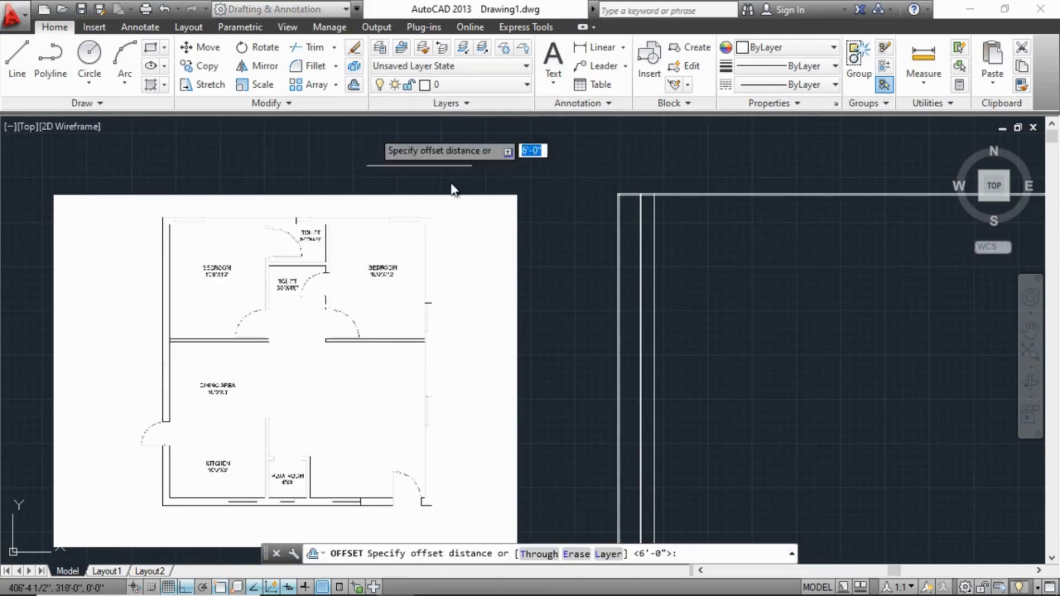
{"action": "type", "text": "4.5"}
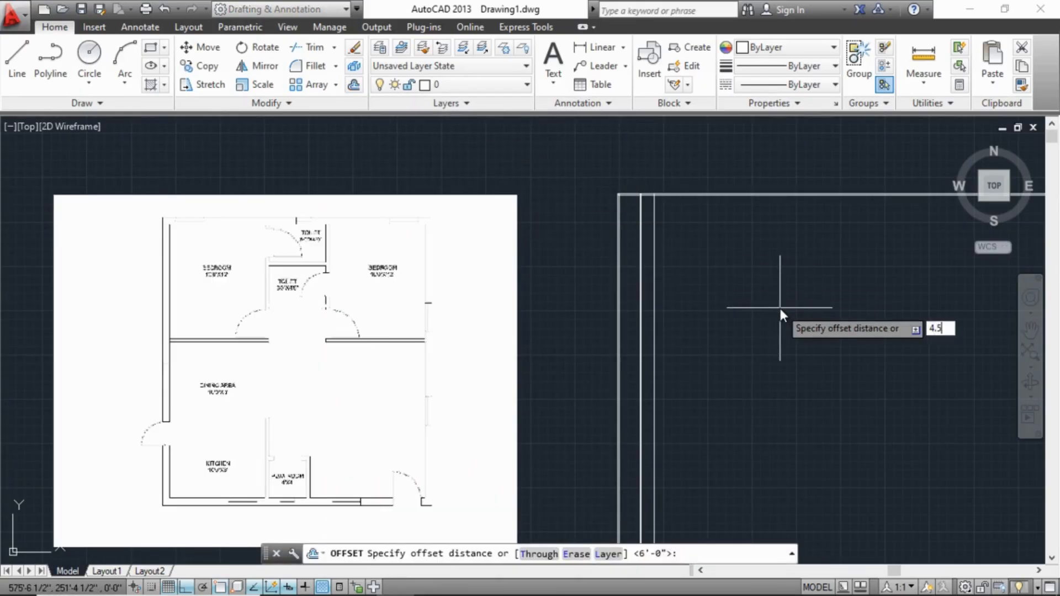
{"action": "key", "text": "Return"}
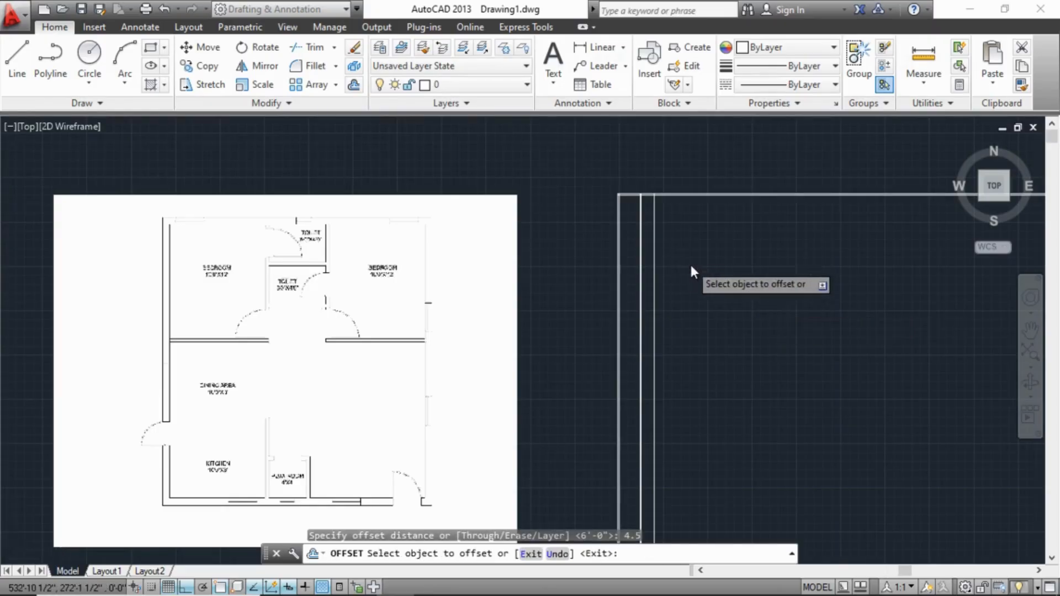
{"action": "scroll", "coordinate": [678, 259], "scroll_direction": "up", "scroll_amount": 4}
{"action": "left_click", "coordinate": [589, 240]}
{"action": "left_click", "coordinate": [747, 239]}
{"action": "scroll", "coordinate": [742, 246], "scroll_direction": "down", "scroll_amount": 3}
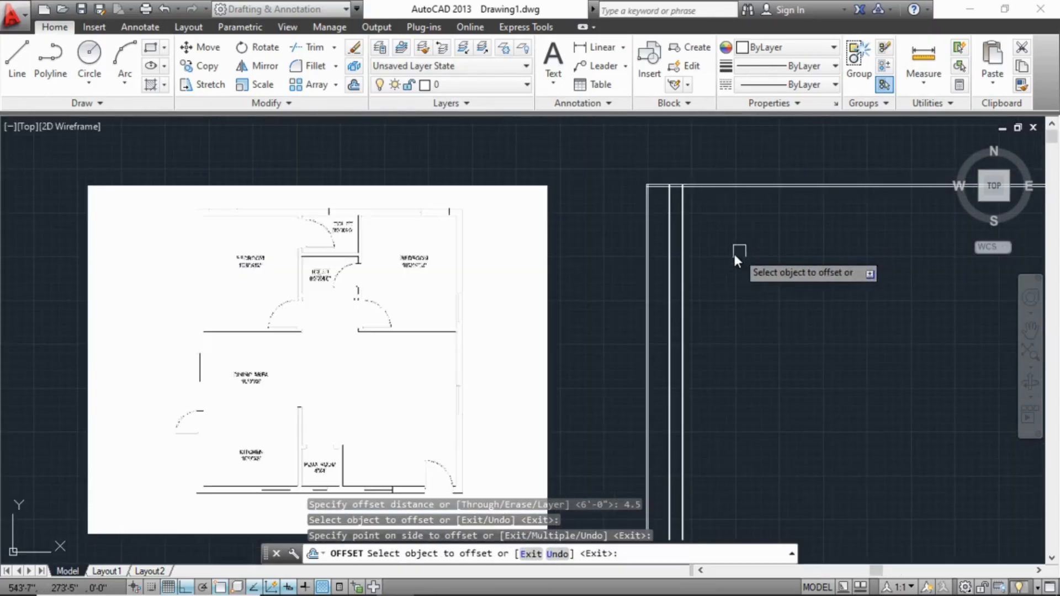
{"action": "key", "text": "Escape"}
{"action": "key", "text": "Escape"}
Try to offset the outermost line of the second partition wall 10' to the right for the second bedroom's width
{"action": "scroll", "coordinate": [231, 266], "scroll_direction": "up", "scroll_amount": 3}
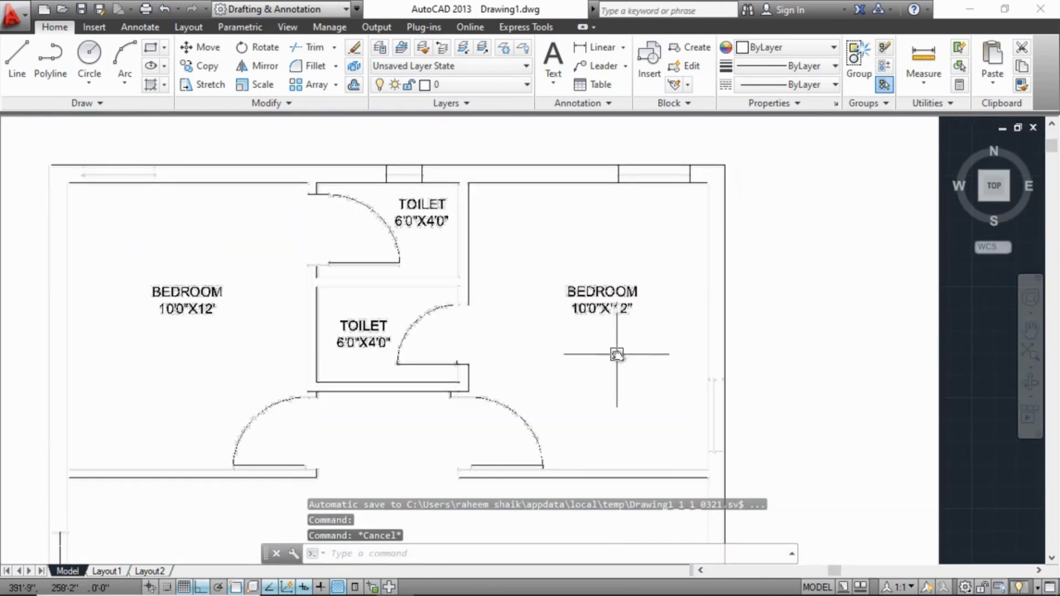
{"action": "scroll", "coordinate": [612, 332], "scroll_direction": "up", "scroll_amount": 2}
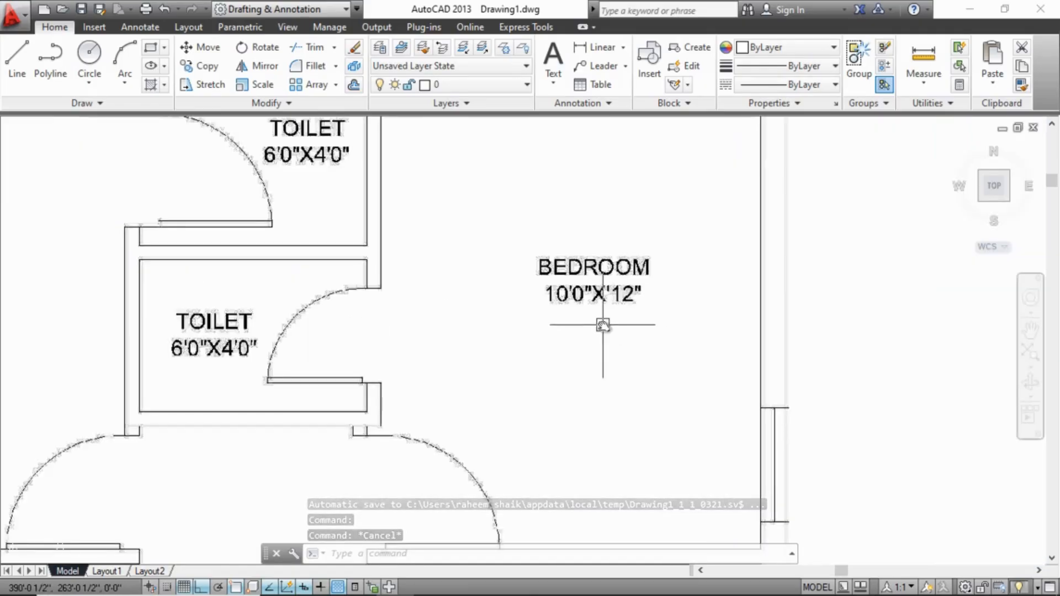
{"action": "scroll", "coordinate": [587, 323], "scroll_direction": "down", "scroll_amount": 5}
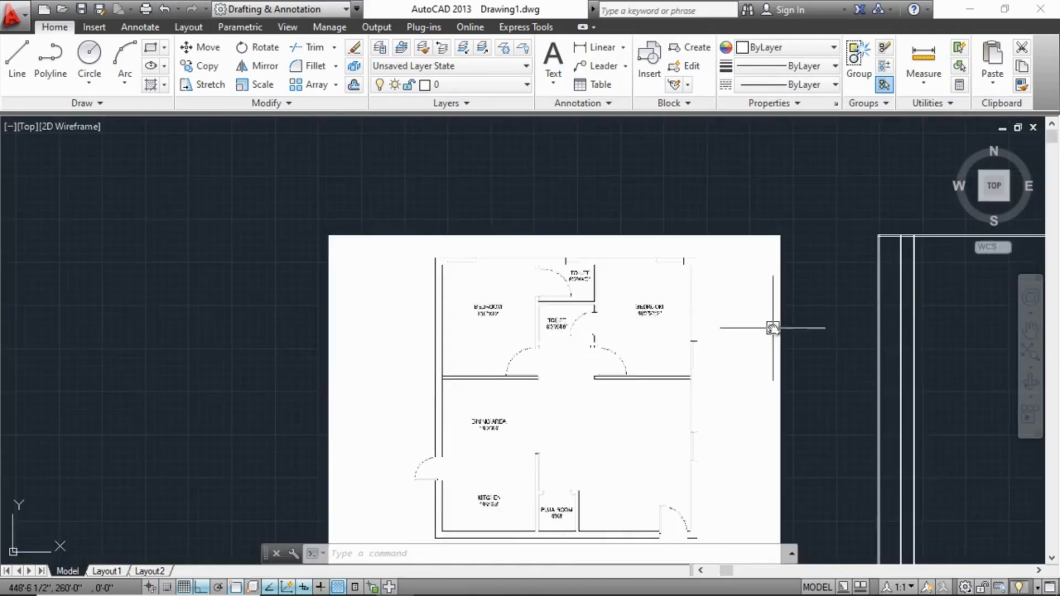
{"action": "middle_click_drag", "start_coordinate": [684, 322], "coordinate": [640, 320]}
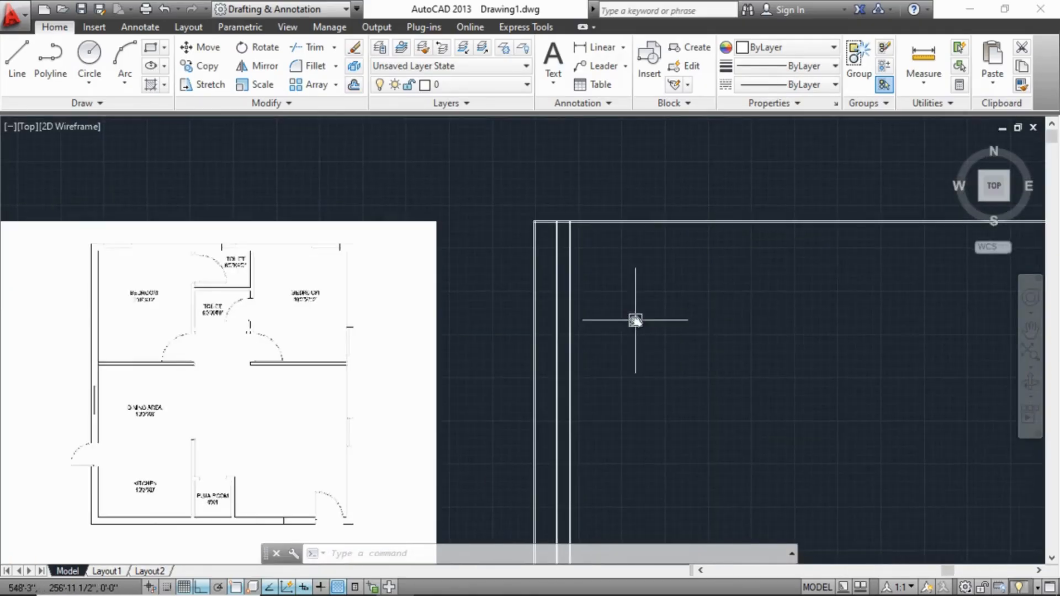
{"action": "left_click", "coordinate": [354, 84]}
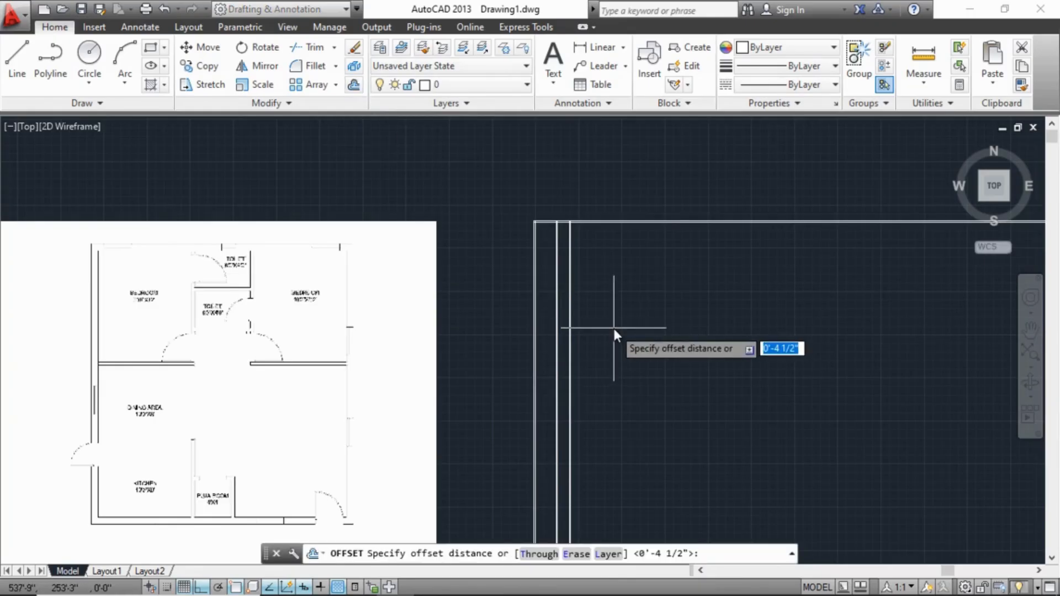
{"action": "key", "text": "Return"}
{"action": "type", "text": "10"}
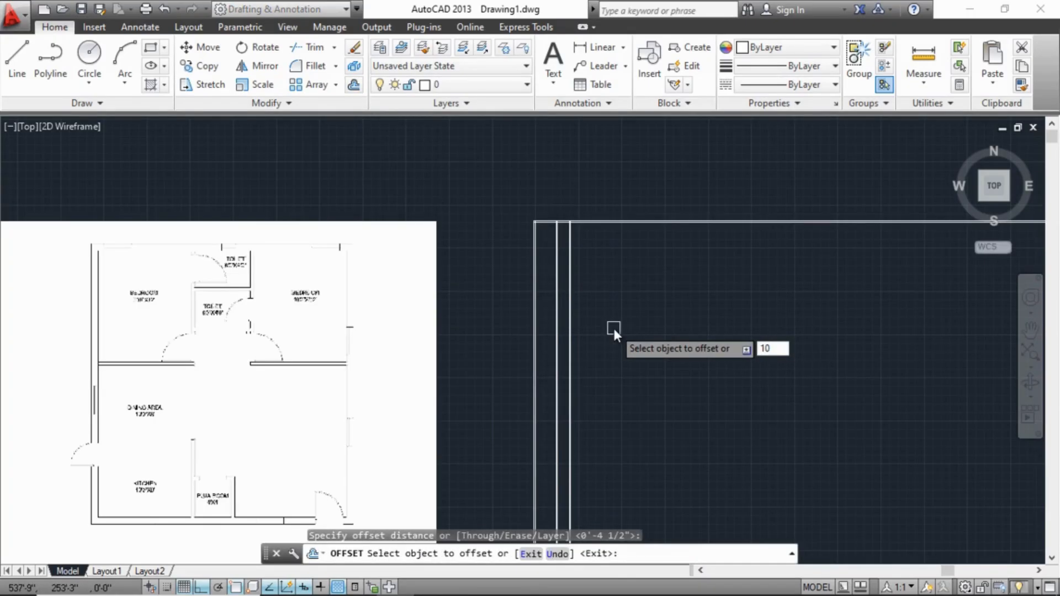
{"action": "key", "text": "Return"}
{"action": "scroll", "coordinate": [582, 377], "scroll_direction": "up", "scroll_amount": 6}
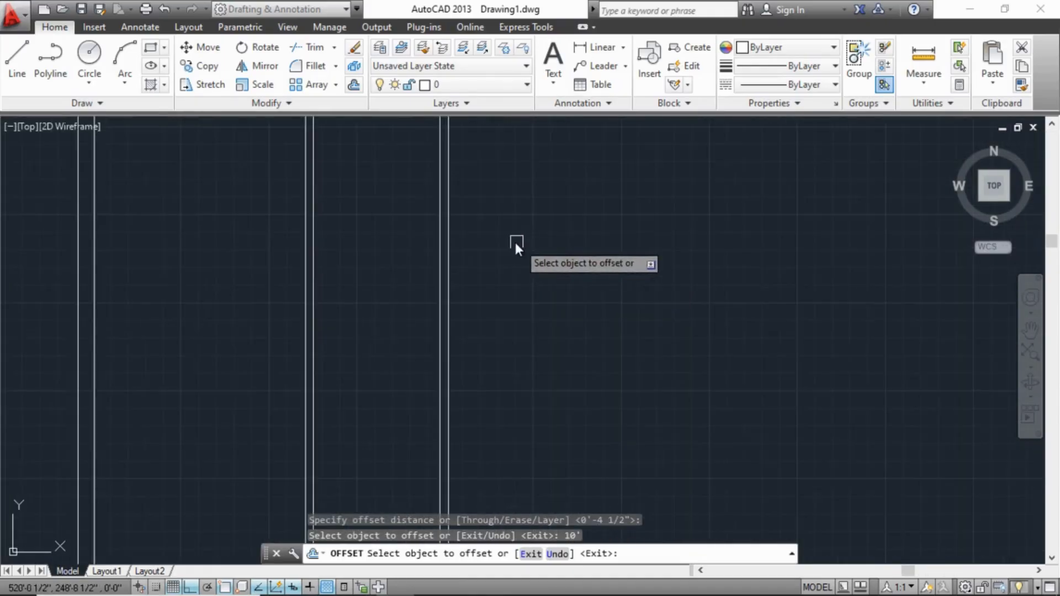
{"action": "left_click", "coordinate": [448, 221]}
{"action": "scroll", "coordinate": [688, 278], "scroll_direction": "down", "scroll_amount": 2}
{"action": "left_click", "coordinate": [718, 251]}
{"action": "middle_click_drag", "start_coordinate": [414, 267], "coordinate": [691, 291]}
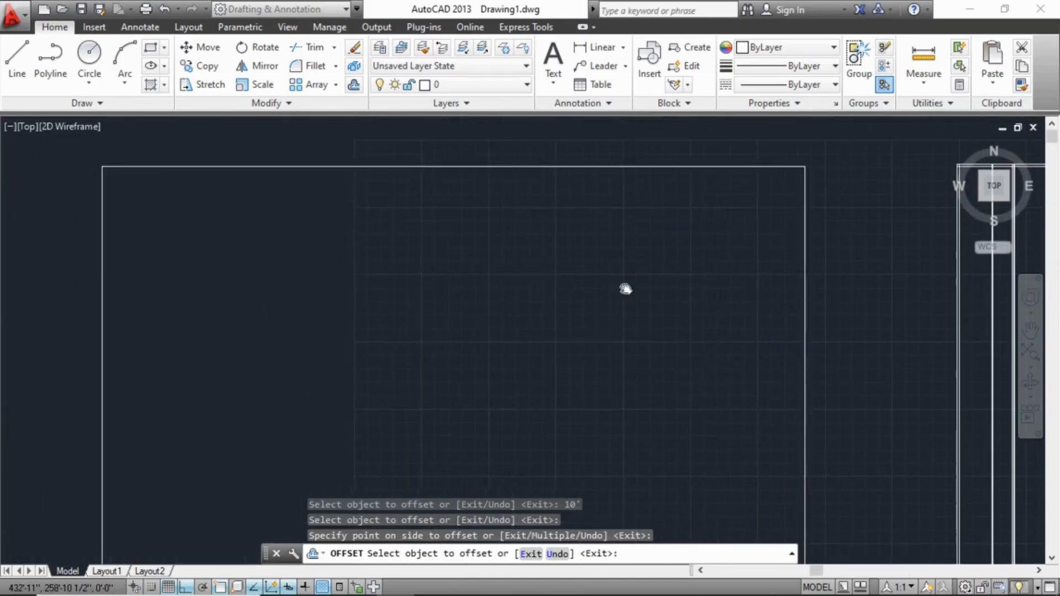
{"action": "key", "text": "Escape"}
{"action": "key", "text": "Escape"}
Check the spacing of the newly offset line beside the second partition wall against the plan image
{"action": "scroll", "coordinate": [627, 269], "scroll_direction": "up", "scroll_amount": 5}
{"action": "scroll", "coordinate": [634, 261], "scroll_direction": "down", "scroll_amount": 4}
{"action": "middle_click_drag", "start_coordinate": [687, 265], "coordinate": [570, 269]}
{"action": "middle_click_drag", "start_coordinate": [849, 278], "coordinate": [622, 285]}
{"action": "scroll", "coordinate": [640, 259], "scroll_direction": "up", "scroll_amount": 2}
{"action": "middle_click_drag", "start_coordinate": [652, 249], "coordinate": [546, 290]}
{"action": "scroll", "coordinate": [547, 288], "scroll_direction": "up", "scroll_amount": 4}
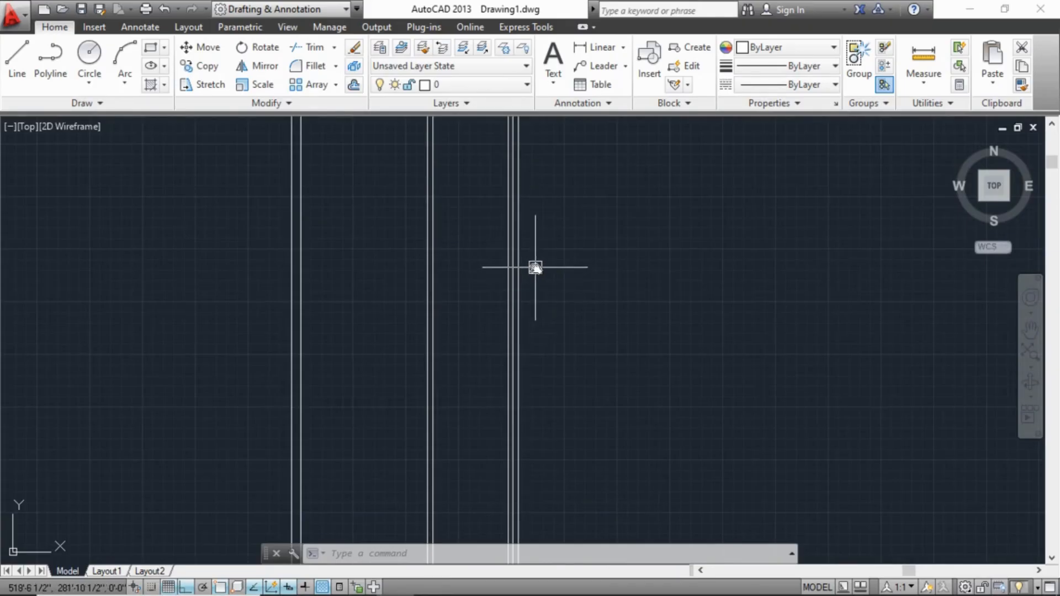
Erase the misplaced line beside the second partition wall, and offset the partition's outermost line 10' to the right for the second bedroom
{"action": "key", "text": "Delete"}
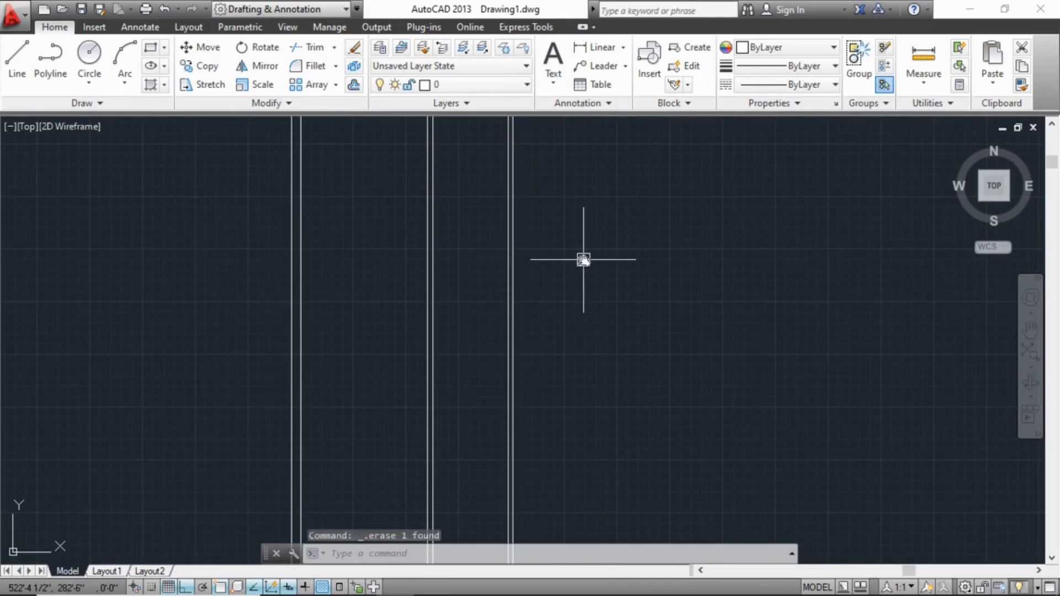
{"action": "scroll", "coordinate": [582, 273], "scroll_direction": "down", "scroll_amount": 4}
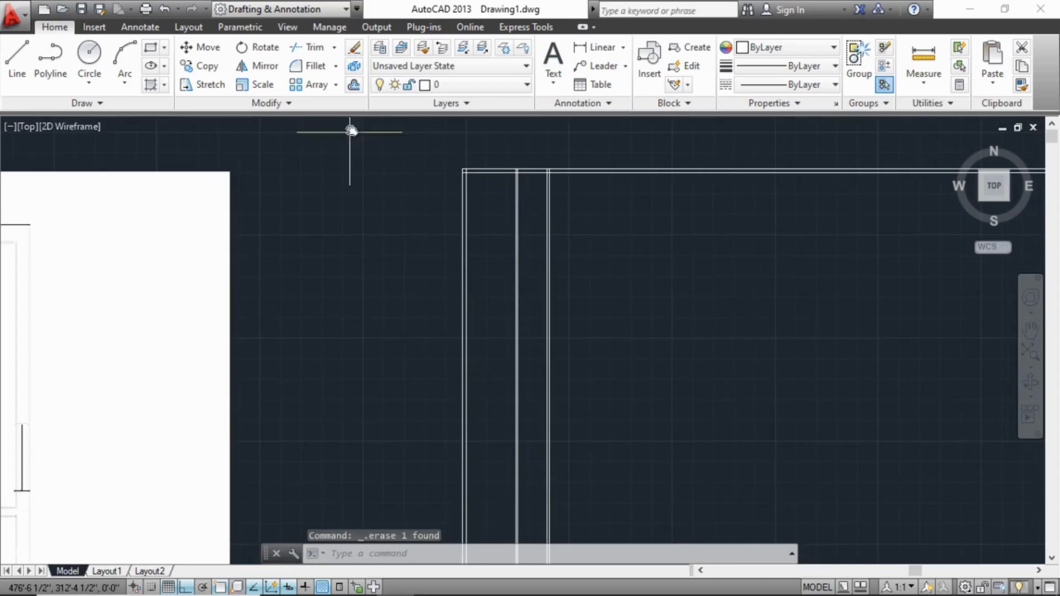
{"action": "left_click", "coordinate": [354, 85]}
{"action": "key", "text": "Return"}
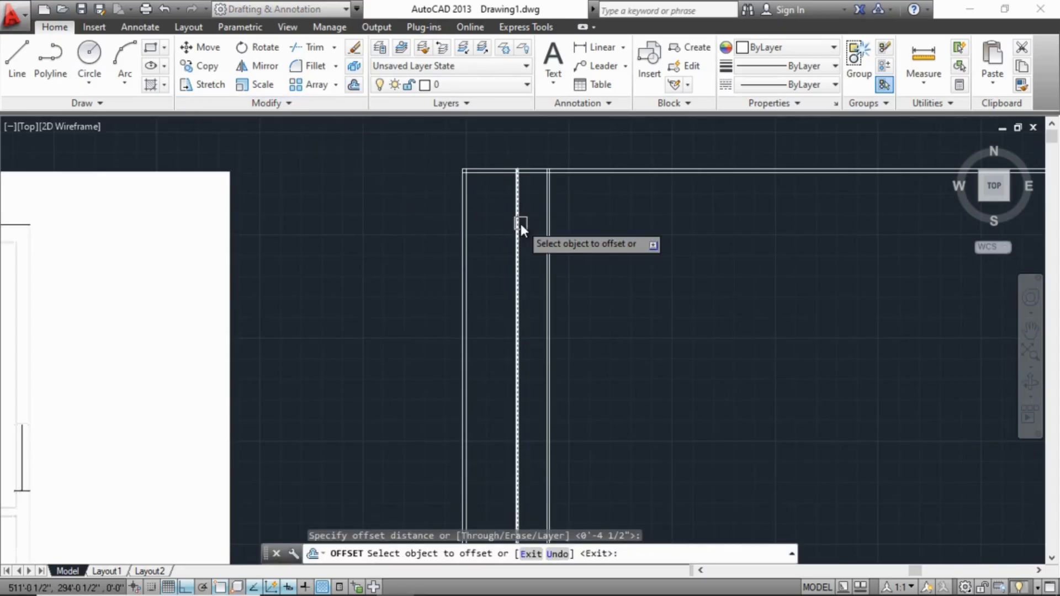
{"action": "key", "text": "Return"}
{"action": "key", "text": "Return"}
{"action": "type", "text": "10"}
{"action": "key", "text": "Return"}
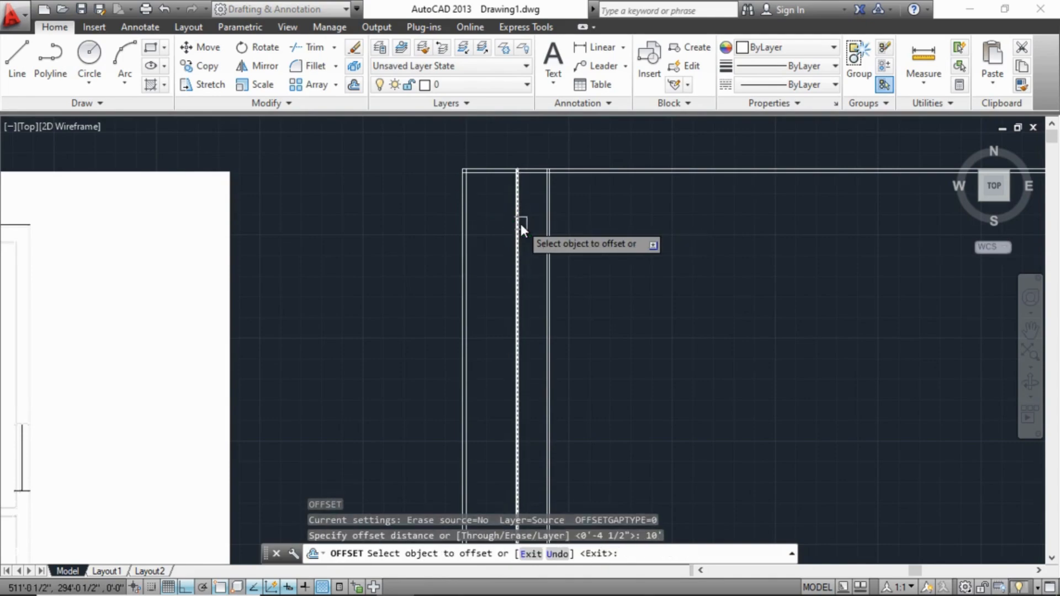
{"action": "left_click", "coordinate": [551, 228]}
{"action": "left_click", "coordinate": [775, 232]}
{"action": "key", "text": "Escape"}
{"action": "key", "text": "Escape"}
{"action": "key", "text": "Escape"}
Offset the second bedroom's far vertical line 9" to the right to form the outer wall
{"action": "key", "text": "Return"}
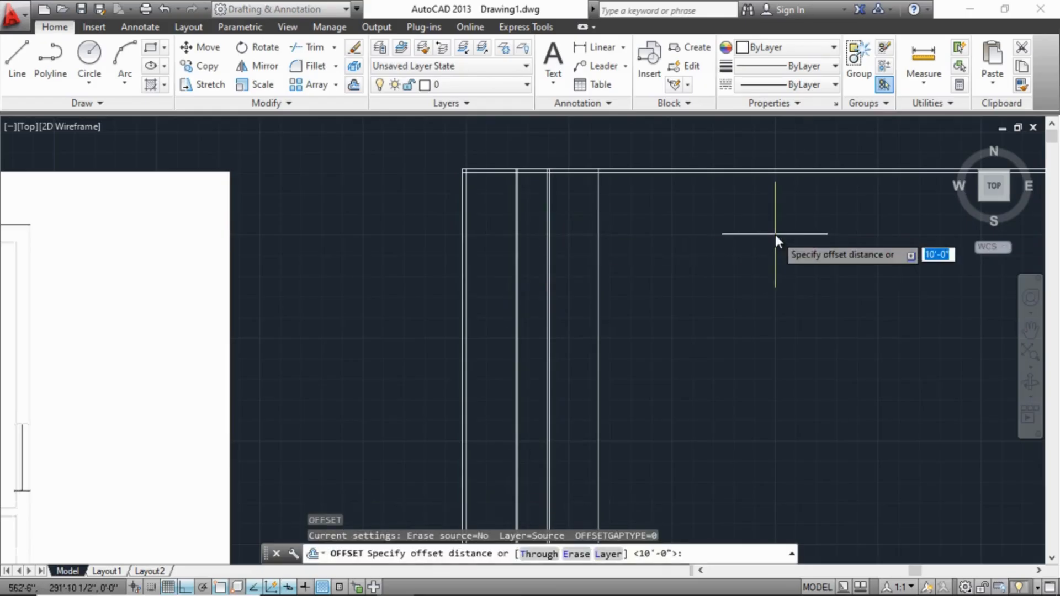
{"action": "type", "text": "9"}
{"action": "key", "text": "Return"}
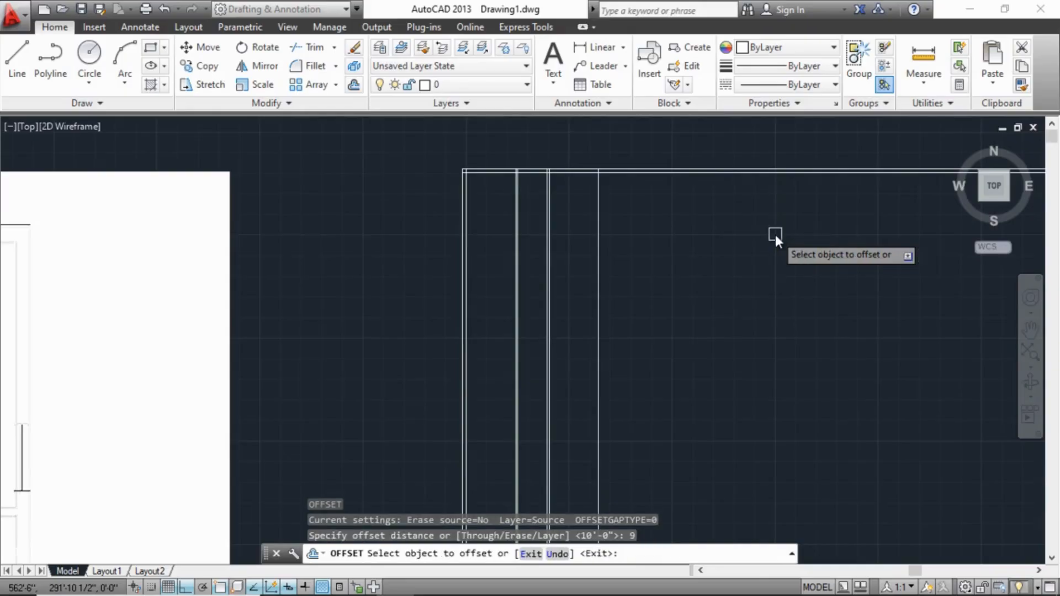
{"action": "left_click", "coordinate": [600, 251]}
{"action": "left_click", "coordinate": [724, 237]}
{"action": "key", "text": "Escape"}
{"action": "key", "text": "Escape"}
{"action": "scroll", "coordinate": [670, 257], "scroll_direction": "down", "scroll_amount": 4}
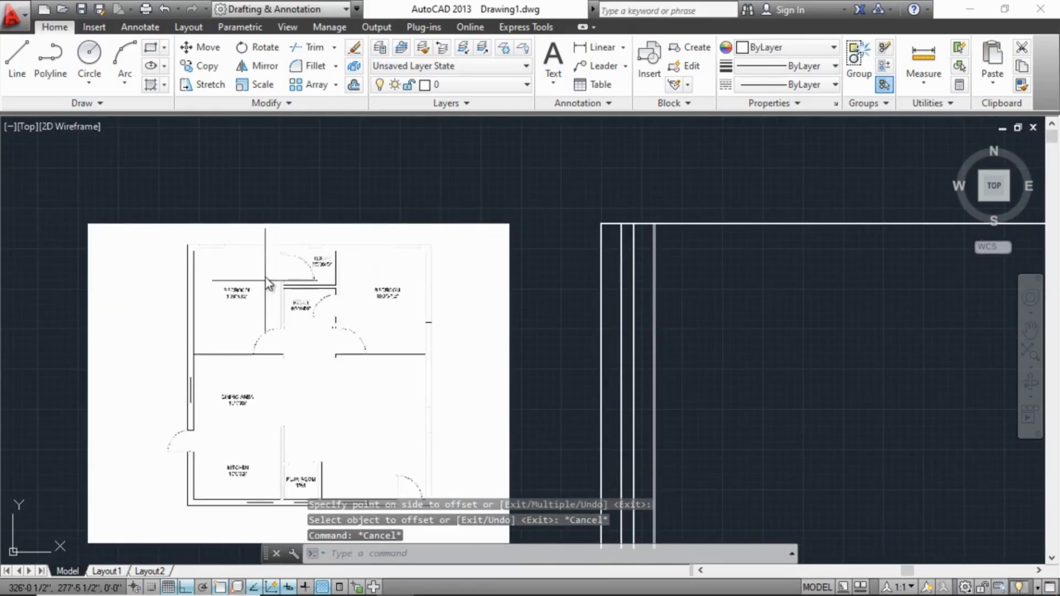
Trim the two top wall lines where they extend to the right beyond the new outer wall
{"action": "scroll", "coordinate": [229, 258], "scroll_direction": "up", "scroll_amount": 4}
{"action": "middle_click_drag", "start_coordinate": [649, 367], "coordinate": [546, 316]}
{"action": "scroll", "coordinate": [546, 315], "scroll_direction": "down", "scroll_amount": 4}
{"action": "middle_click_drag", "start_coordinate": [683, 321], "coordinate": [492, 286]}
{"action": "middle_click_drag", "start_coordinate": [625, 281], "coordinate": [576, 278]}
{"action": "scroll", "coordinate": [678, 201], "scroll_direction": "up", "scroll_amount": 4}
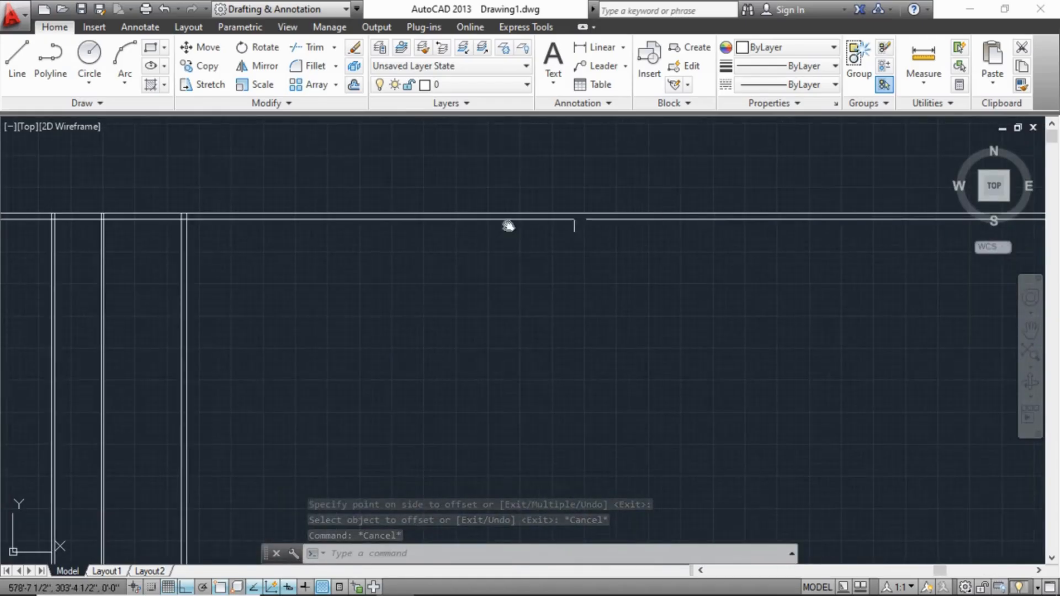
{"action": "middle_click_drag", "start_coordinate": [343, 201], "coordinate": [497, 213]}
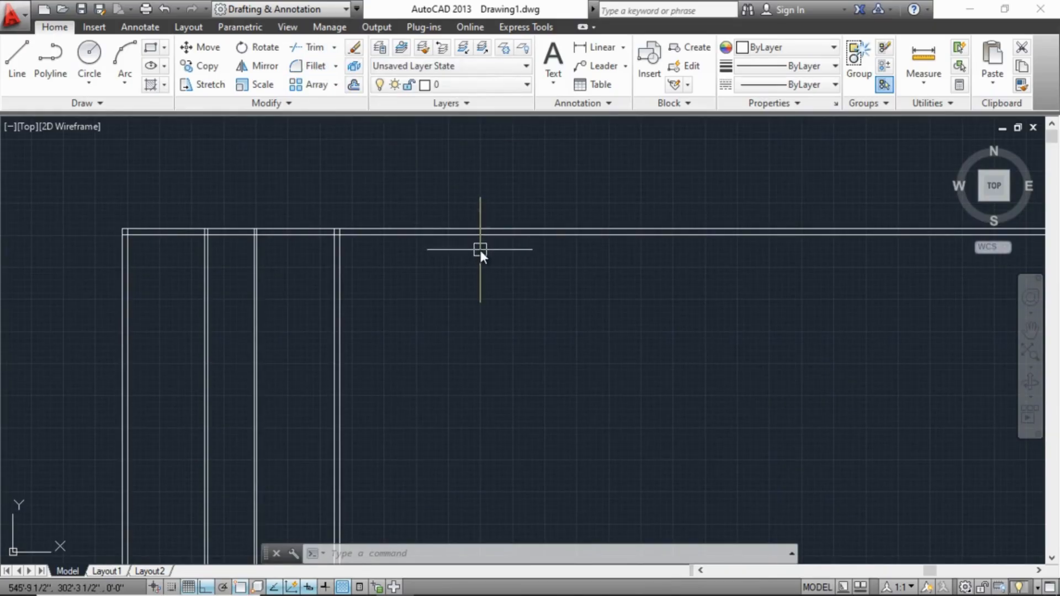
{"action": "type", "text": "tr"}
{"action": "key", "text": "Return"}
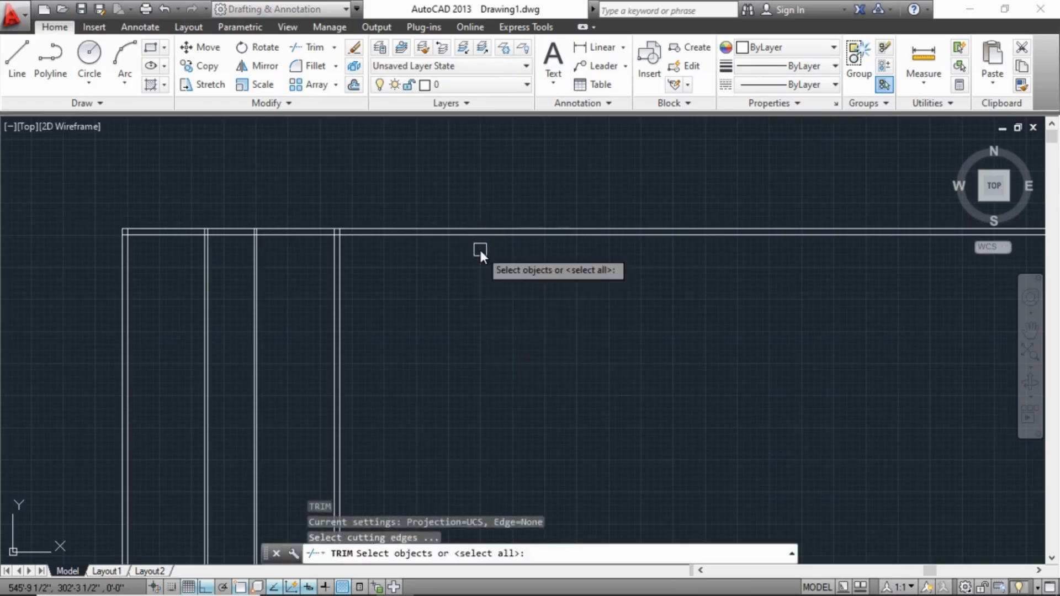
{"action": "key", "text": "Return"}
{"action": "left_click", "coordinate": [492, 190]}
{"action": "left_click", "coordinate": [433, 297]}
{"action": "scroll", "coordinate": [345, 297], "scroll_direction": "down", "scroll_amount": 2}
{"action": "middle_click_drag", "start_coordinate": [345, 297], "coordinate": [713, 129]}
{"action": "scroll", "coordinate": [701, 152], "scroll_direction": "down", "scroll_amount": 4}
{"action": "type", "text": "11"}
{"action": "mouse_move", "coordinate": [693, 186]}
{"action": "middle_mouse_down"}
{"action": "mouse_move", "coordinate": [671, 215]}
{"action": "mouse_move", "coordinate": [707, 239]}
{"action": "mouse_move", "coordinate": [637, 312]}
{"action": "mouse_move", "coordinate": [694, 199]}
{"action": "middle_mouse_up"}
{"action": "key", "text": "Escape"}
{"action": "key", "text": "Escape"}
Examine the trimmed wall corner and the bedroom and toilet dimensions in the plan image
{"action": "scroll", "coordinate": [662, 173], "scroll_direction": "up", "scroll_amount": 6}
{"action": "scroll", "coordinate": [715, 193], "scroll_direction": "up", "scroll_amount": 2}
{"action": "scroll", "coordinate": [706, 242], "scroll_direction": "down", "scroll_amount": 2}
{"action": "scroll", "coordinate": [636, 312], "scroll_direction": "down", "scroll_amount": 4}
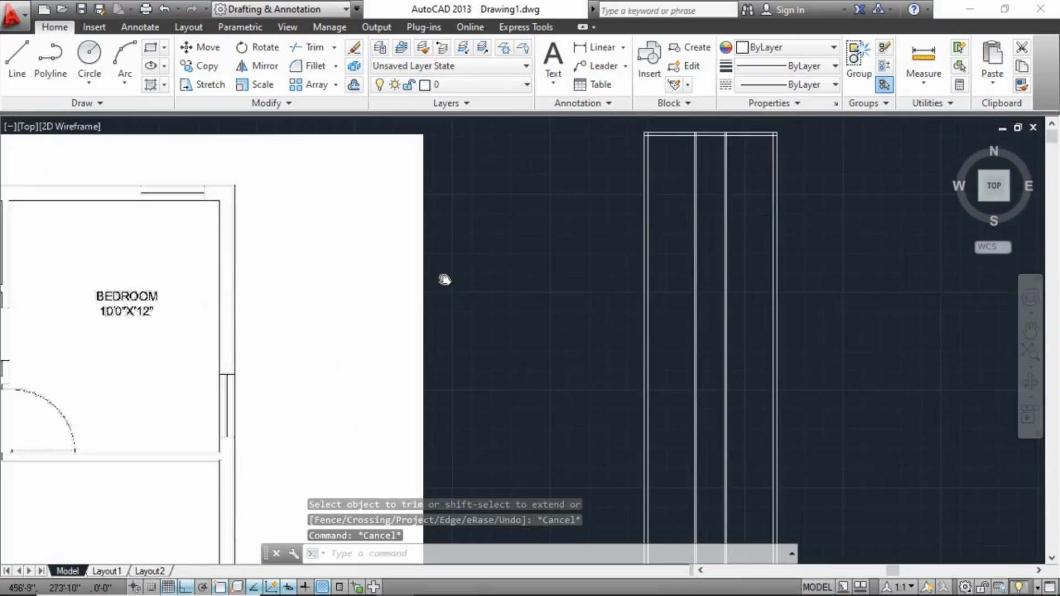
{"action": "middle_click_drag", "start_coordinate": [445, 279], "coordinate": [557, 239]}
{"action": "scroll", "coordinate": [560, 242], "scroll_direction": "down", "scroll_amount": 2}
{"action": "middle_click_drag", "start_coordinate": [314, 295], "coordinate": [371, 279]}
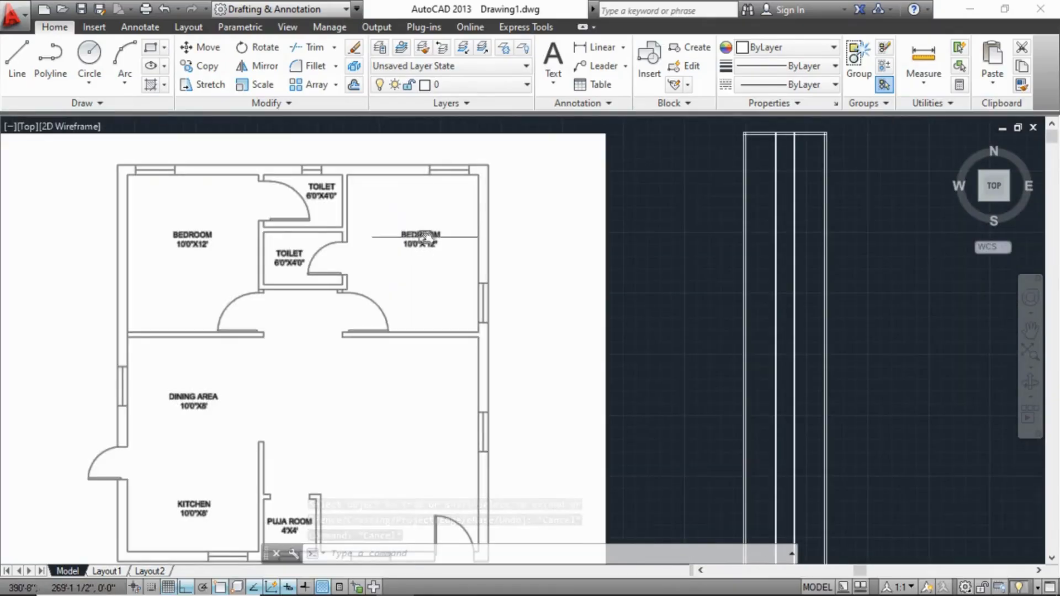
{"action": "scroll", "coordinate": [238, 274], "scroll_direction": "up", "scroll_amount": 4}
{"action": "middle_click_drag", "start_coordinate": [238, 275], "coordinate": [260, 284]}
{"action": "scroll", "coordinate": [260, 284], "scroll_direction": "down", "scroll_amount": 4}
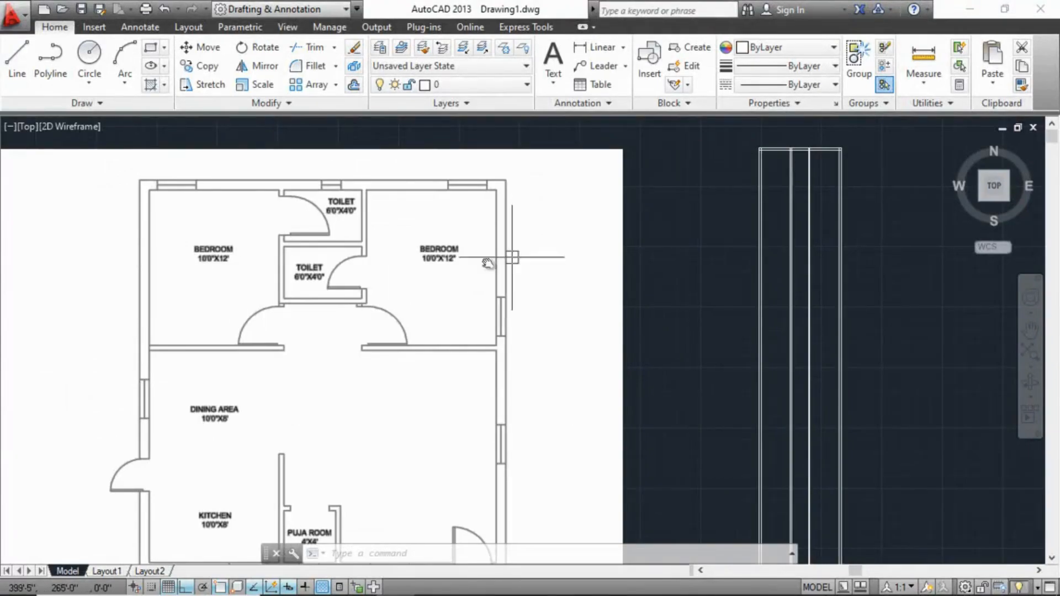
{"action": "middle_click_drag", "start_coordinate": [219, 273], "coordinate": [220, 272]}
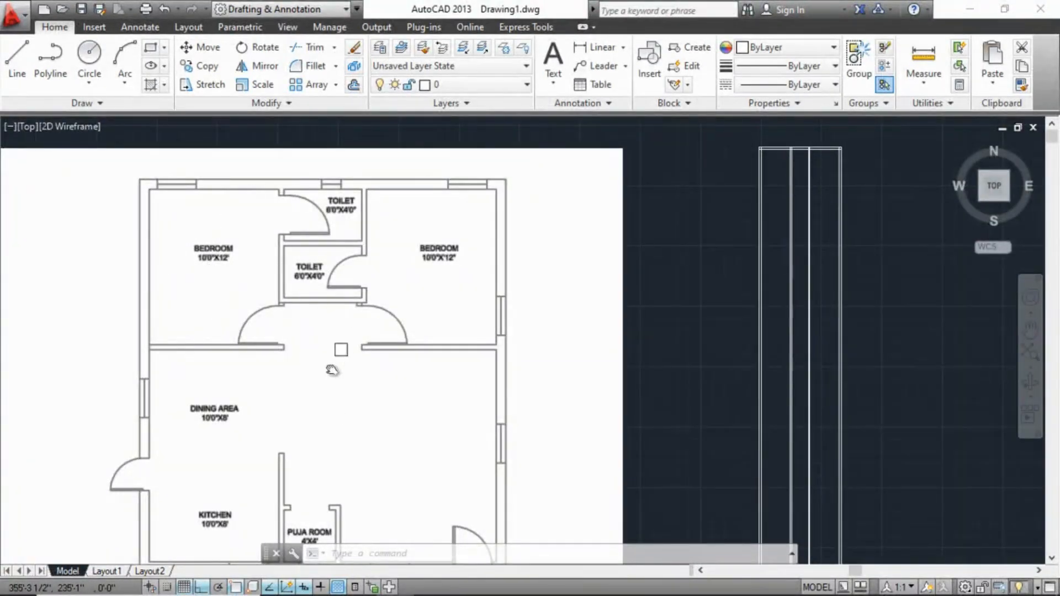
{"action": "scroll", "coordinate": [355, 318], "scroll_direction": "down", "scroll_amount": 2}
{"action": "scroll", "coordinate": [258, 247], "scroll_direction": "up", "scroll_amount": 3}
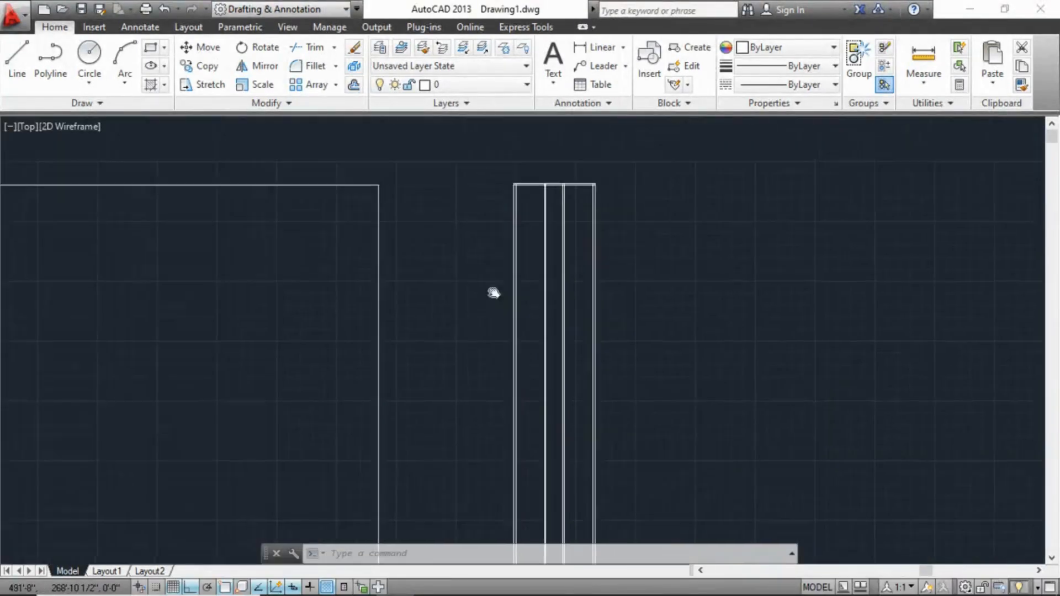
{"action": "middle_click_drag", "start_coordinate": [493, 293], "coordinate": [481, 319]}
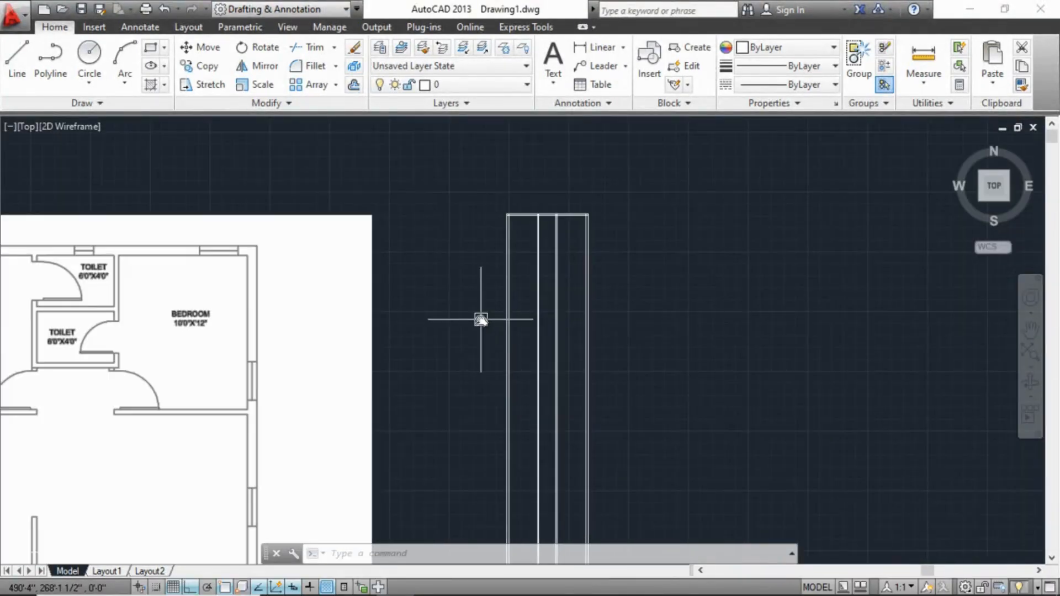
Offset the inner line of the top wall 12' downward for the bedrooms' length
{"action": "left_click", "coordinate": [354, 85]}
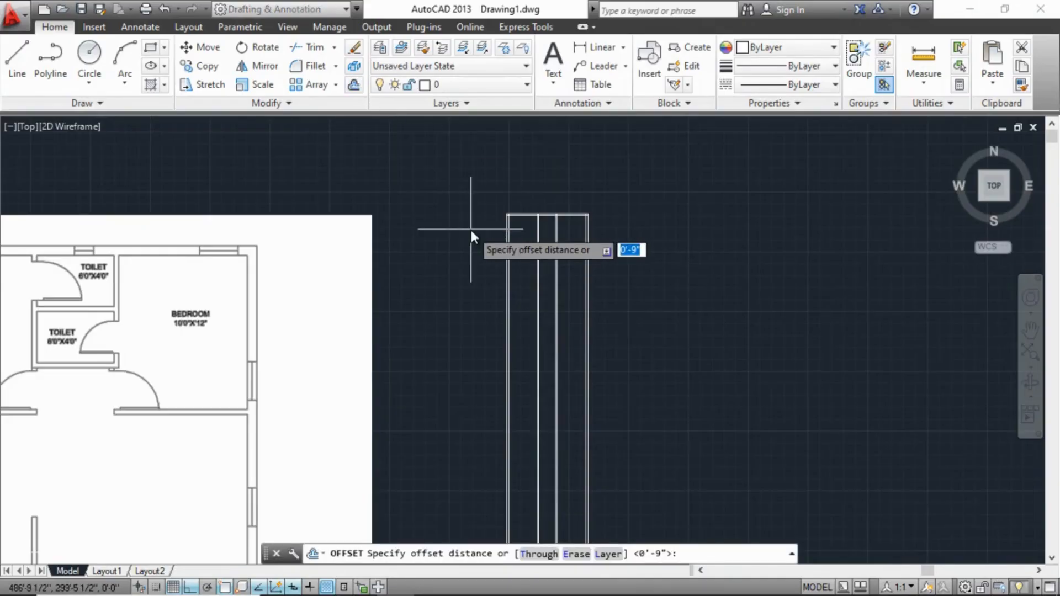
{"action": "type", "text": "12'"}
{"action": "key", "text": "Return"}
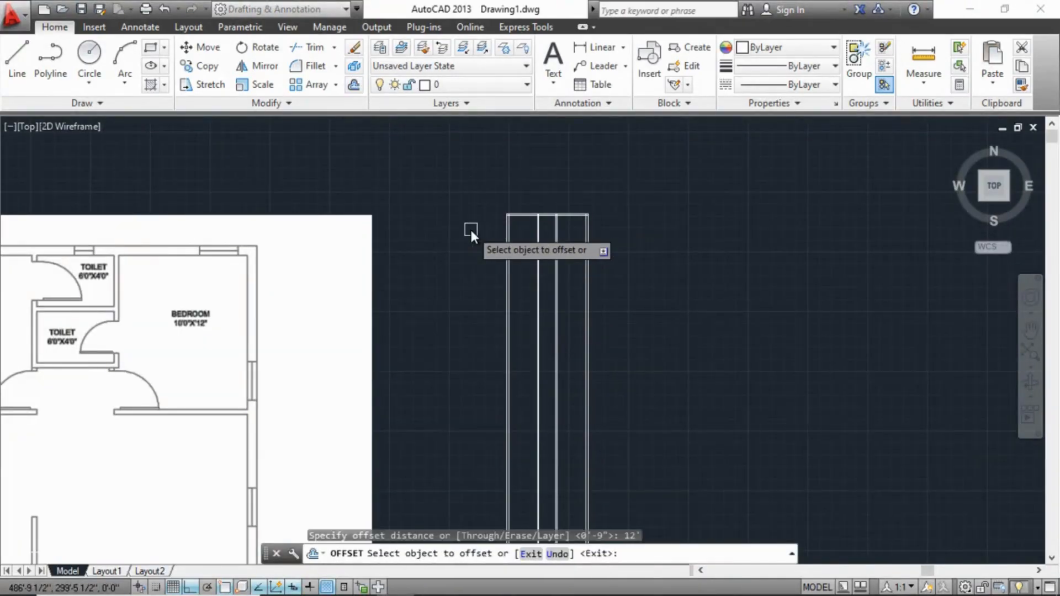
{"action": "scroll", "coordinate": [702, 194], "scroll_direction": "up", "scroll_amount": 5}
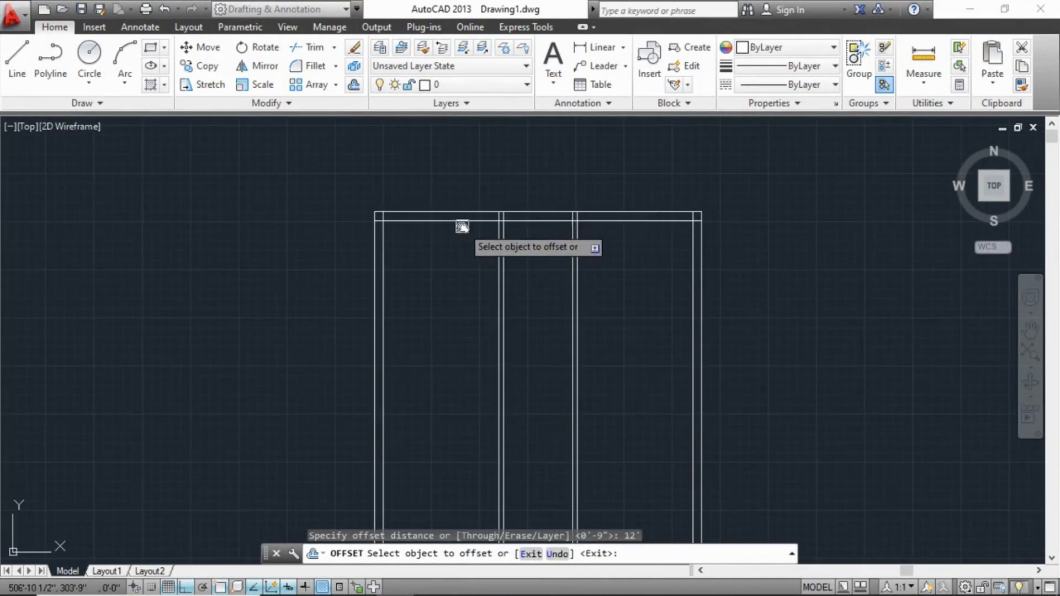
{"action": "left_click", "coordinate": [461, 221]}
{"action": "left_click", "coordinate": [446, 393]}
{"action": "key", "text": "Escape"}
{"action": "key", "text": "Escape"}
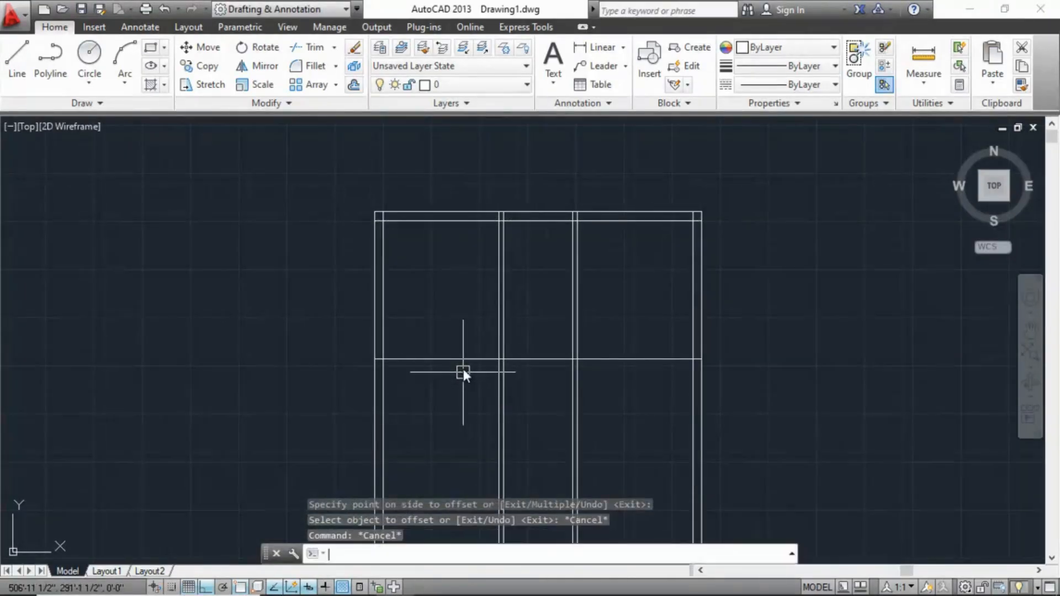
Offset the bedrooms' lower horizontal line 4.5" downward to form the bottom partition wall
{"action": "left_click", "coordinate": [355, 85]}
{"action": "type", "text": "4.5"}
{"action": "key", "text": "Return"}
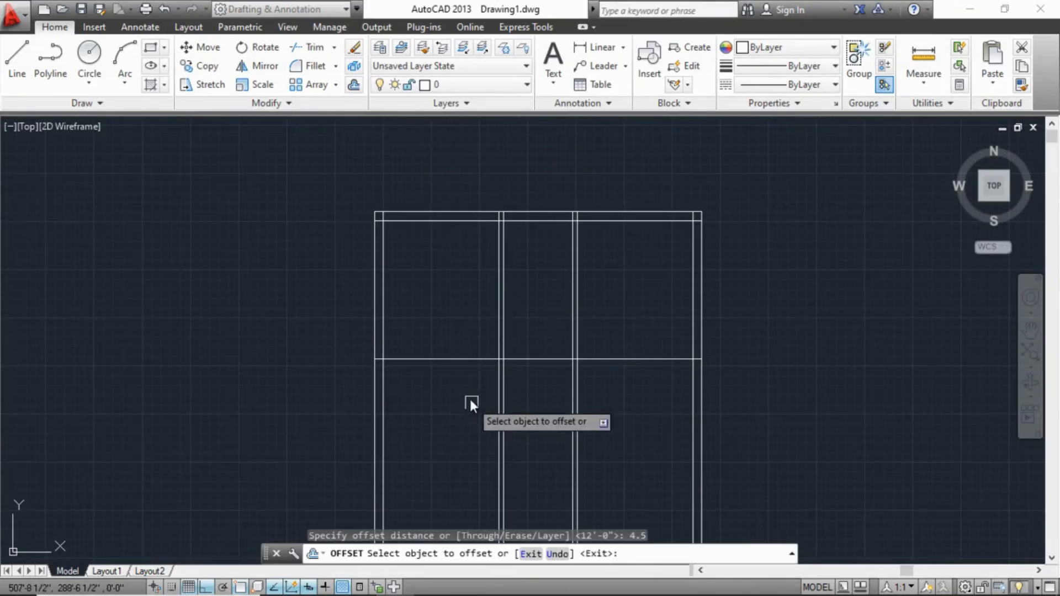
{"action": "left_click", "coordinate": [454, 360]}
{"action": "left_click", "coordinate": [462, 443]}
{"action": "scroll", "coordinate": [475, 387], "scroll_direction": "down", "scroll_amount": 2}
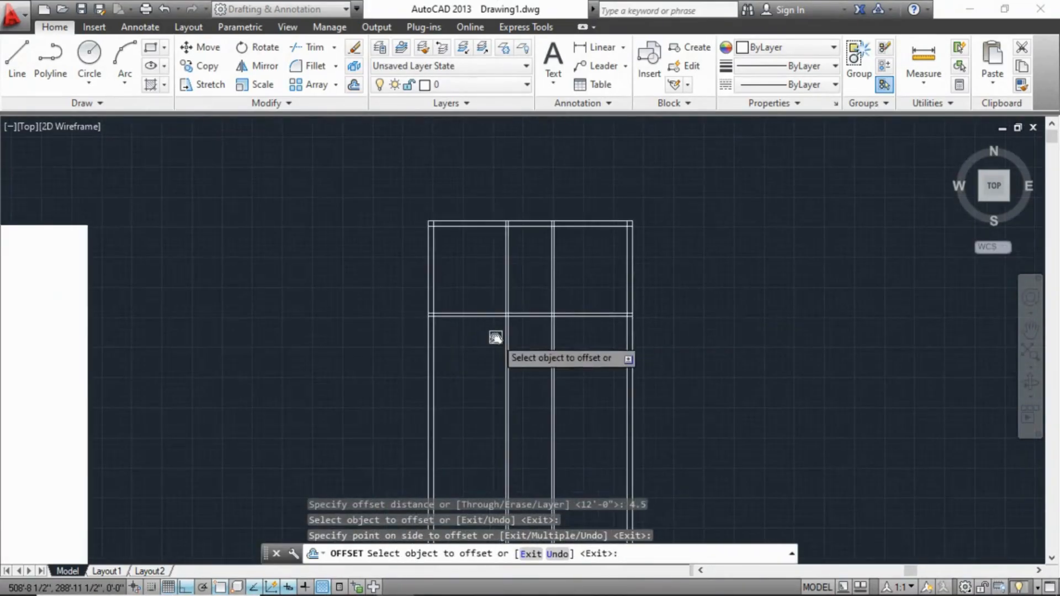
{"action": "key", "text": "Escape"}
{"action": "key", "text": "Escape"}
Offset the inner line of the top wall 4' downward for the first toilet's depth given in the plan image
{"action": "middle_click_drag", "start_coordinate": [382, 339], "coordinate": [568, 296]}
{"action": "scroll", "coordinate": [554, 303], "scroll_direction": "down", "scroll_amount": 2}
{"action": "middle_click_drag", "start_coordinate": [392, 322], "coordinate": [585, 247]}
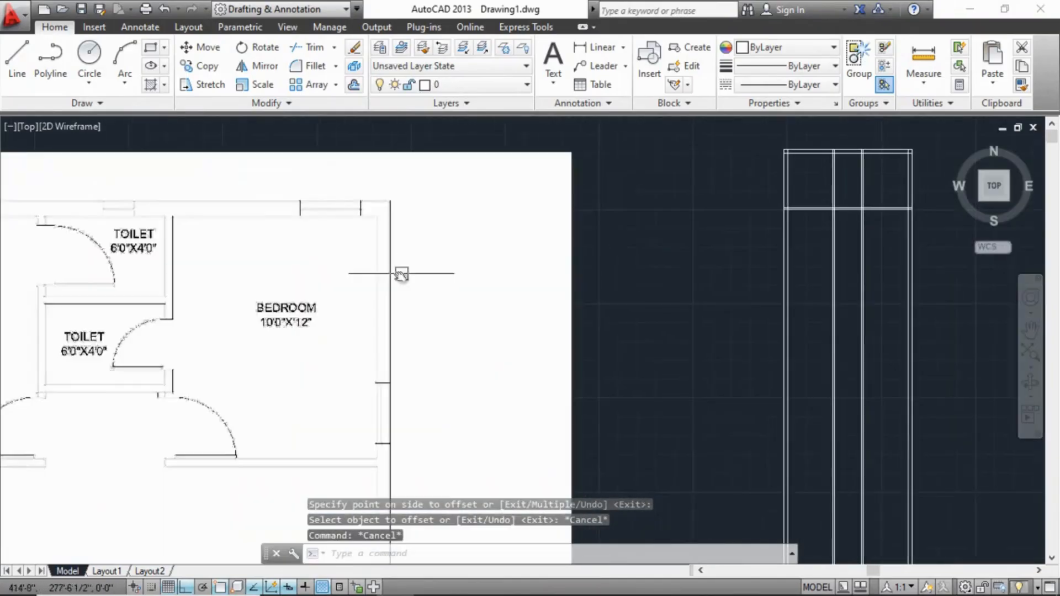
{"action": "scroll", "coordinate": [312, 302], "scroll_direction": "down", "scroll_amount": 2}
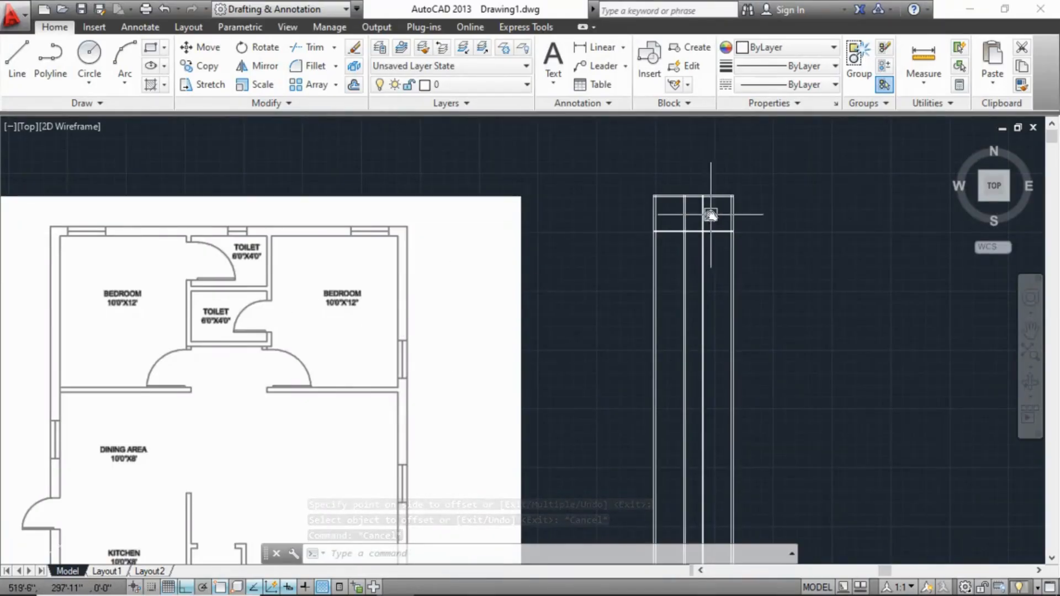
{"action": "scroll", "coordinate": [287, 296], "scroll_direction": "up", "scroll_amount": 4}
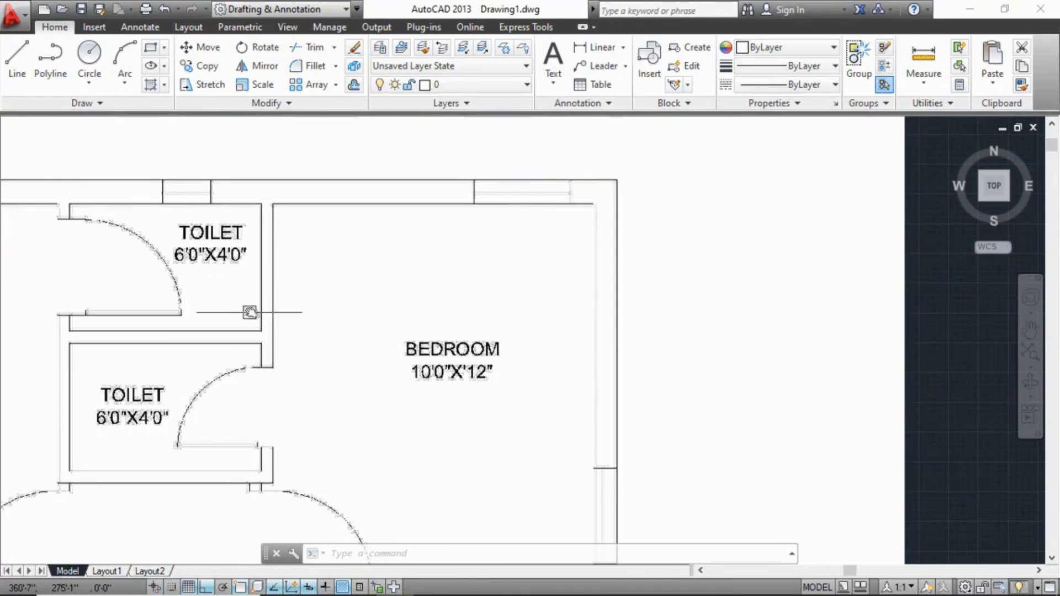
{"action": "scroll", "coordinate": [319, 339], "scroll_direction": "down", "scroll_amount": 5}
{"action": "scroll", "coordinate": [683, 292], "scroll_direction": "up", "scroll_amount": 3}
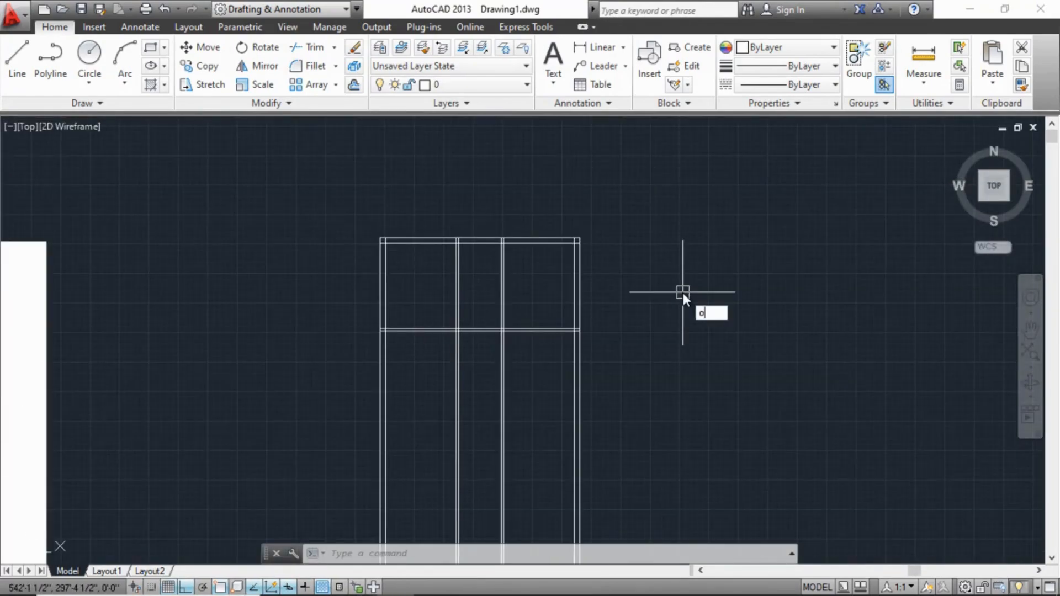
{"action": "key", "text": "Return"}
{"action": "type", "text": "4'"}
{"action": "key", "text": "Return"}
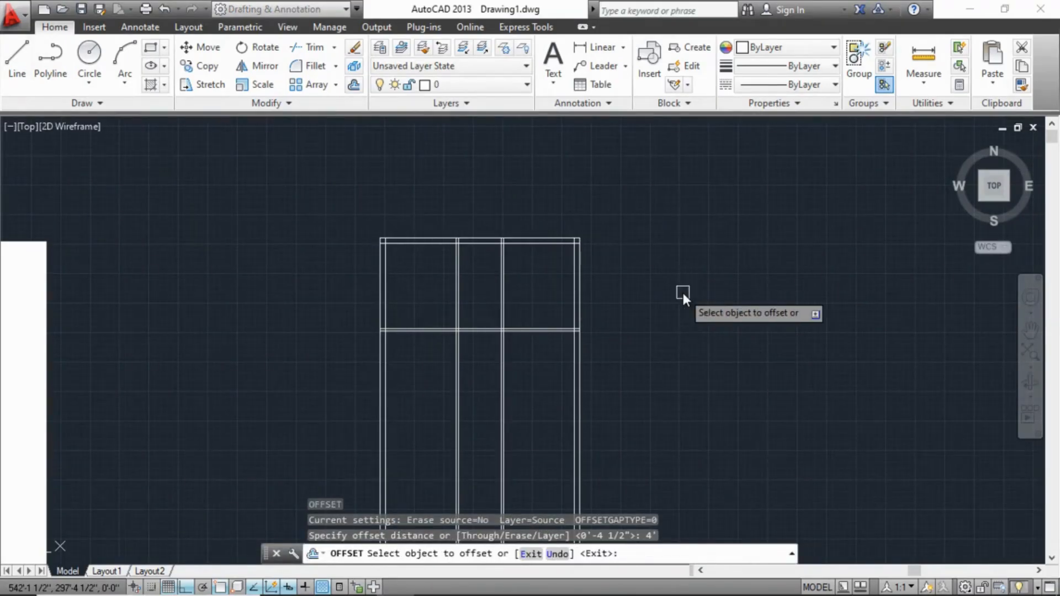
{"action": "left_click", "coordinate": [479, 246]}
{"action": "left_click", "coordinate": [472, 297]}
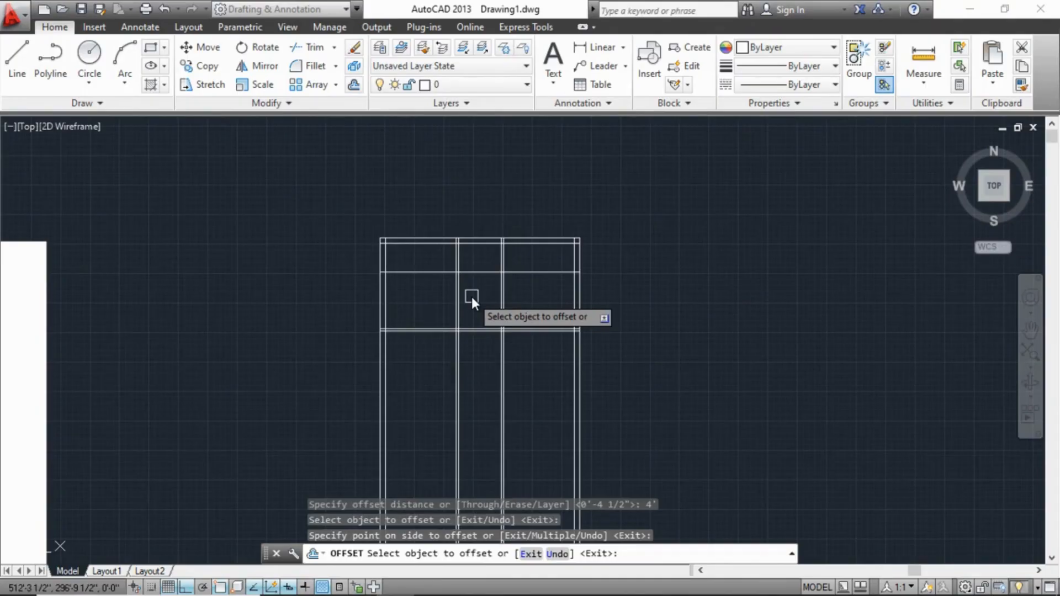
{"action": "key", "text": "Escape"}
{"action": "key", "text": "Escape"}
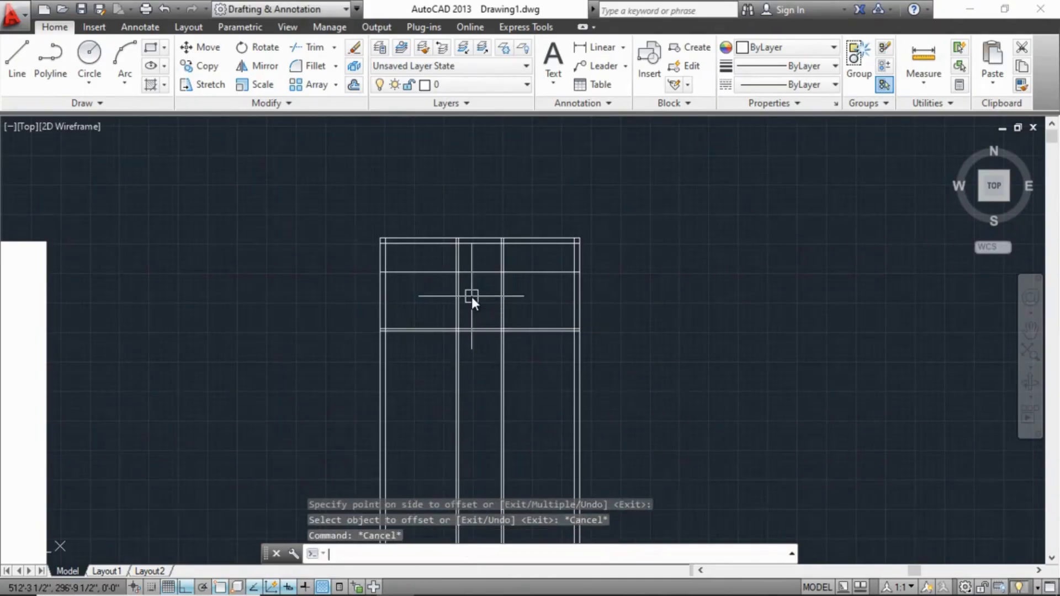
Offset the first toilet's lower horizontal line 4.5" downward to form the wall between the toilets
{"action": "left_click", "coordinate": [353, 86]}
{"action": "type", "text": "4.5"}
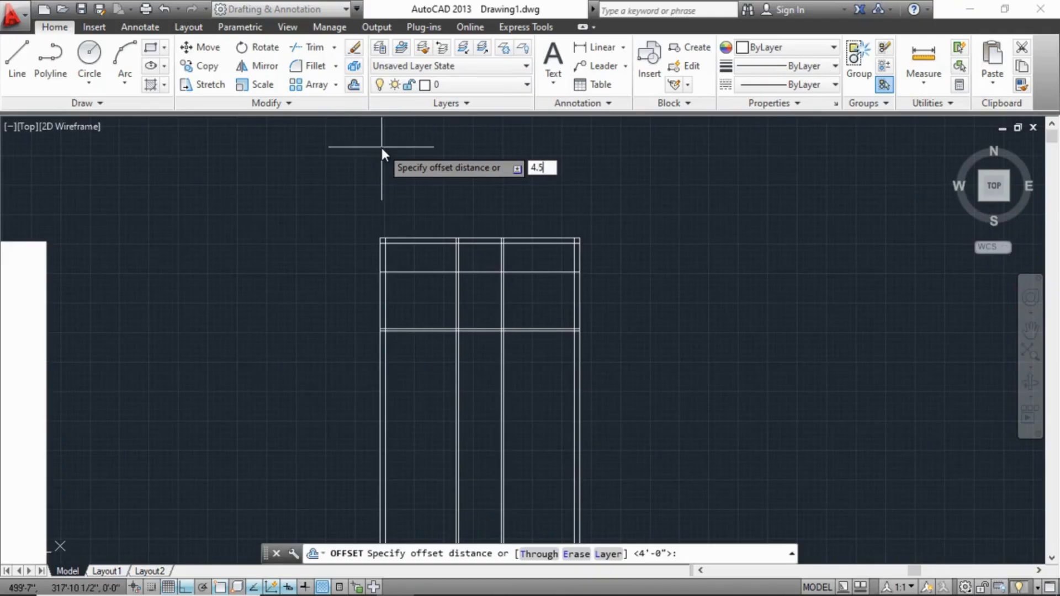
{"action": "key", "text": "Return"}
{"action": "left_click", "coordinate": [491, 274]}
{"action": "left_click", "coordinate": [511, 314]}
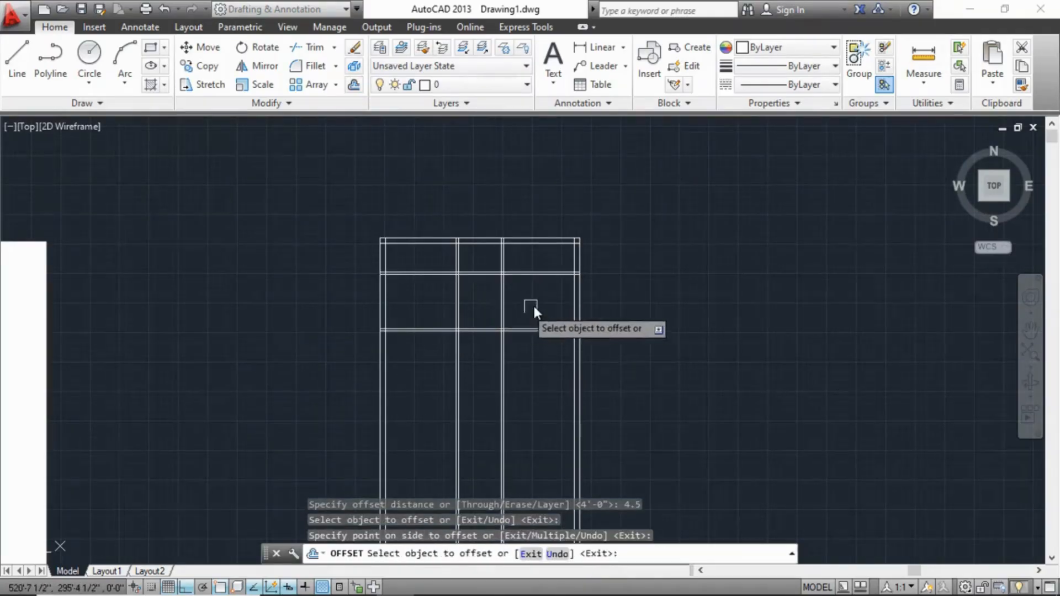
{"action": "key", "text": "Escape"}
{"action": "key", "text": "Escape"}
{"action": "key", "text": "Escape"}
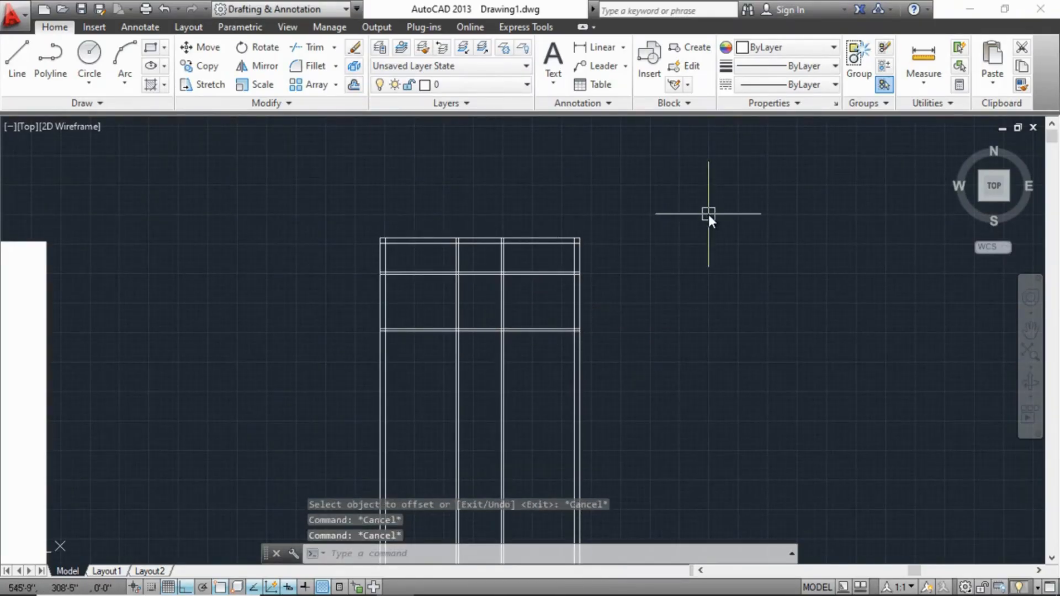
Offset the lower line of the wall between the toilets 4' downward for the second toilet's depth
{"action": "left_click", "coordinate": [351, 90]}
{"action": "scroll", "coordinate": [337, 216], "scroll_direction": "down", "scroll_amount": 4}
{"action": "middle_click_drag", "start_coordinate": [201, 269], "coordinate": [345, 201]}
{"action": "middle_click_drag", "start_coordinate": [217, 253], "coordinate": [350, 232]}
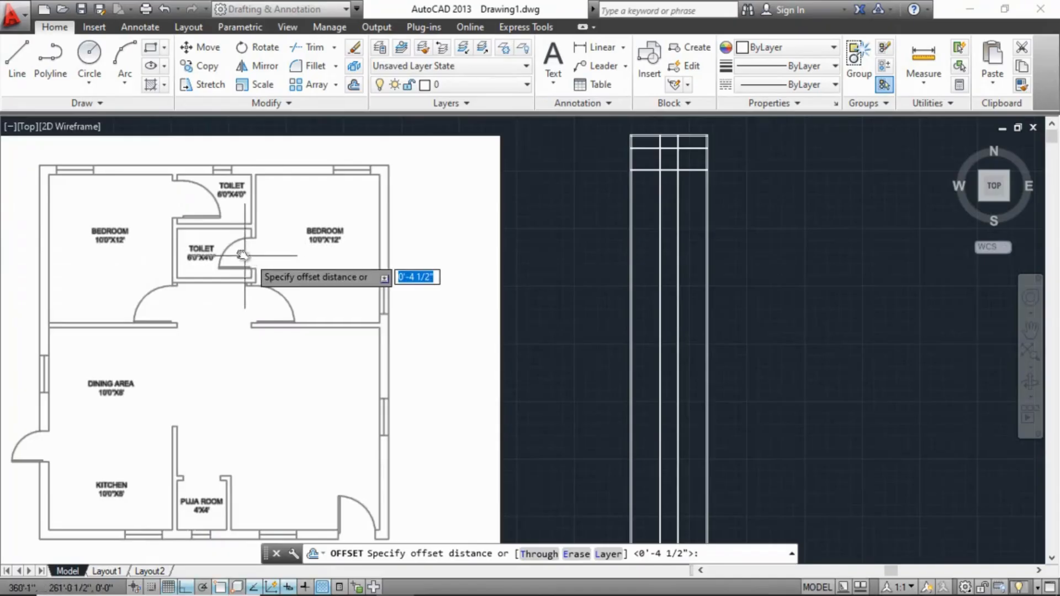
{"action": "scroll", "coordinate": [249, 258], "scroll_direction": "up", "scroll_amount": 2}
{"action": "scroll", "coordinate": [635, 259], "scroll_direction": "down", "scroll_amount": 5}
{"action": "middle_click_drag", "start_coordinate": [828, 221], "coordinate": [628, 217]}
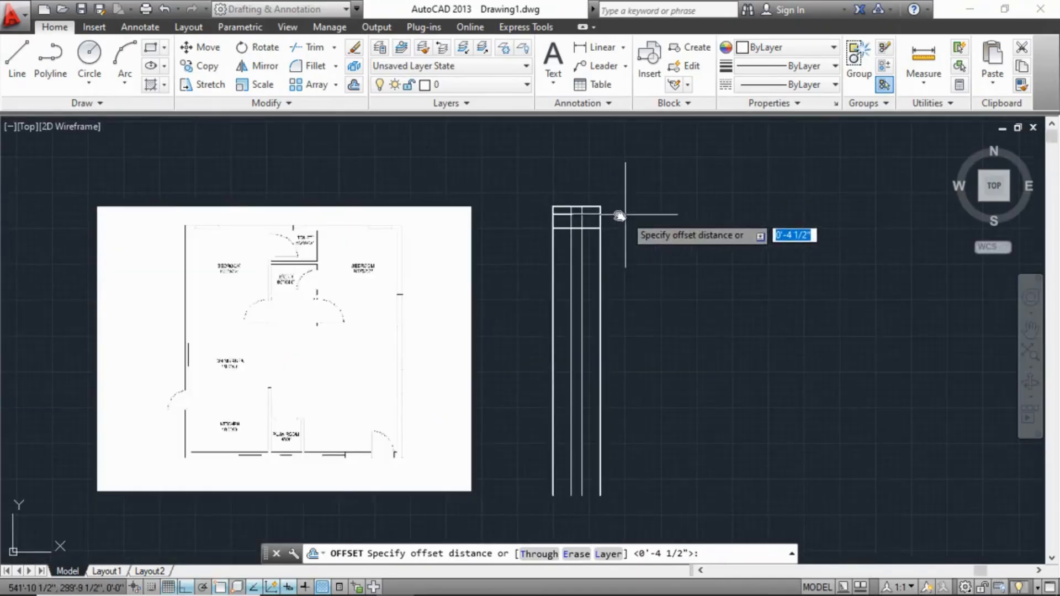
{"action": "scroll", "coordinate": [628, 217], "scroll_direction": "up", "scroll_amount": 6}
{"action": "type", "text": "4"}
{"action": "key", "text": "Return"}
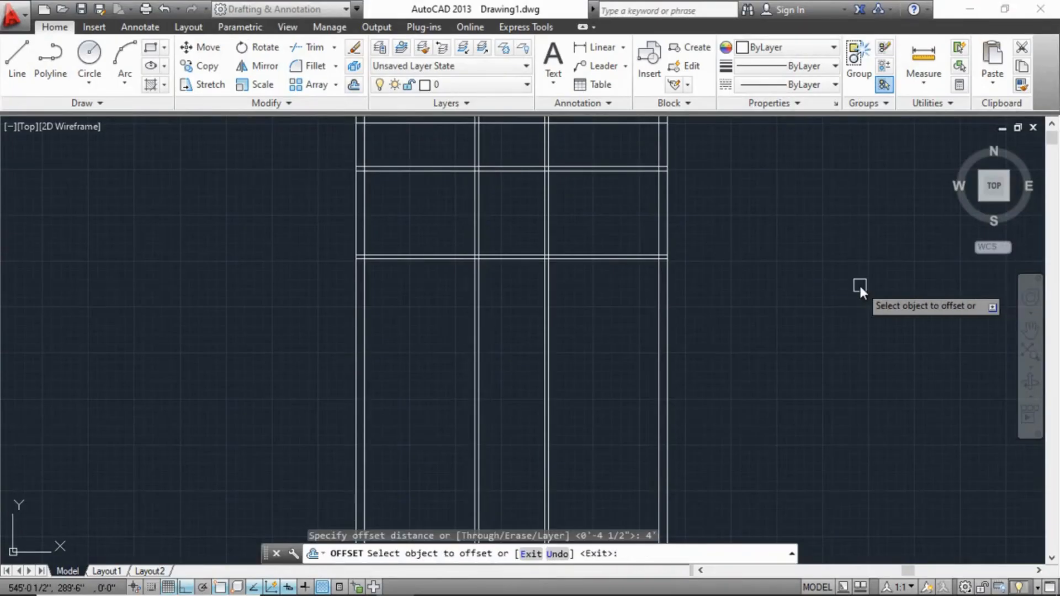
{"action": "left_click", "coordinate": [495, 172]}
{"action": "left_click", "coordinate": [497, 196]}
{"action": "key", "text": "Escape"}
{"action": "key", "text": "Escape"}
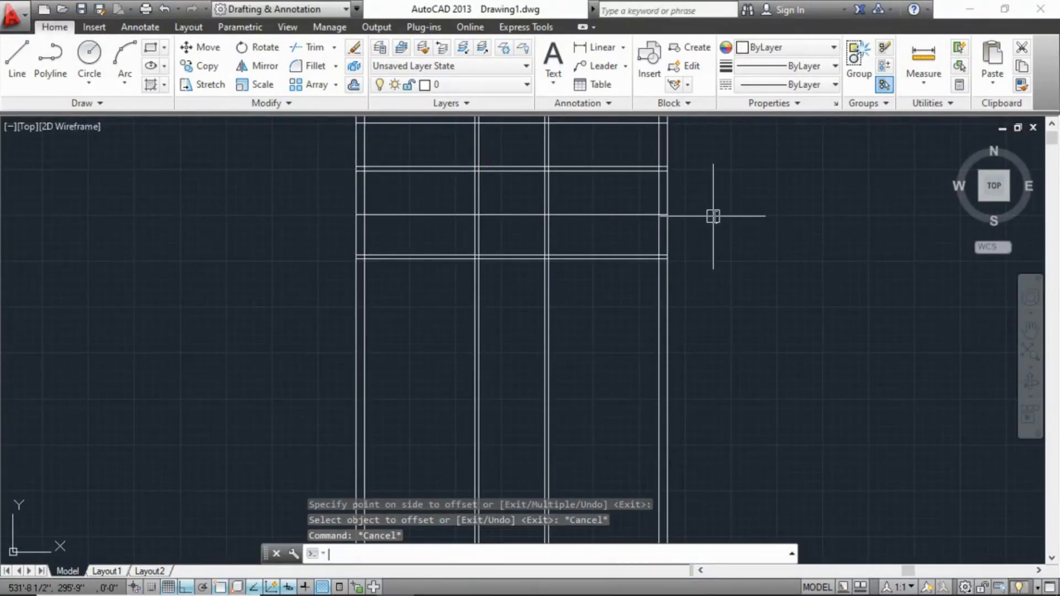
Offset the second toilet's lower horizontal line 4.5" downward to form its bottom wall
{"action": "left_click", "coordinate": [355, 88]}
{"action": "type", "text": "4.5"}
{"action": "key", "text": "Return"}
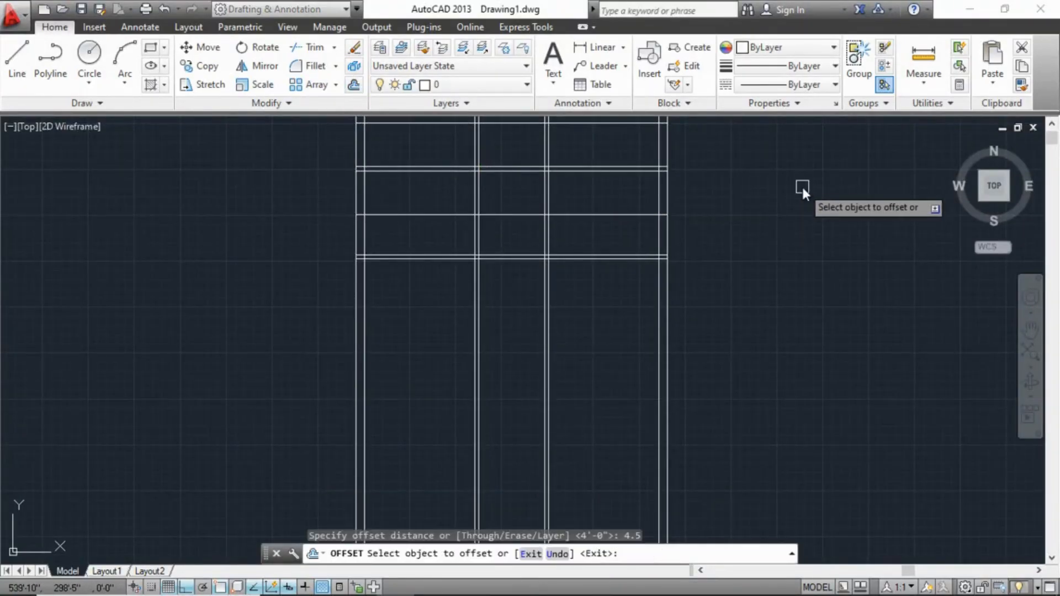
{"action": "left_click", "coordinate": [509, 217]}
{"action": "left_click", "coordinate": [512, 226]}
{"action": "key", "text": "Escape"}
{"action": "key", "text": "Escape"}
Trim the lines of the wall between the toilets out of the left and right bedrooms
{"action": "middle_click_drag", "start_coordinate": [603, 212], "coordinate": [669, 298]}
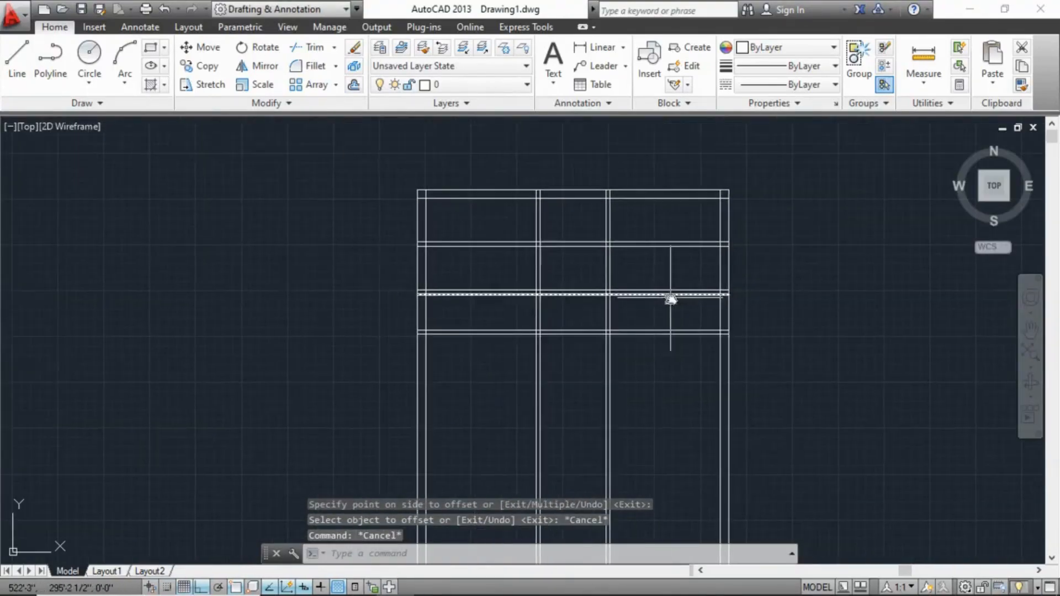
{"action": "scroll", "coordinate": [662, 276], "scroll_direction": "down", "scroll_amount": 4}
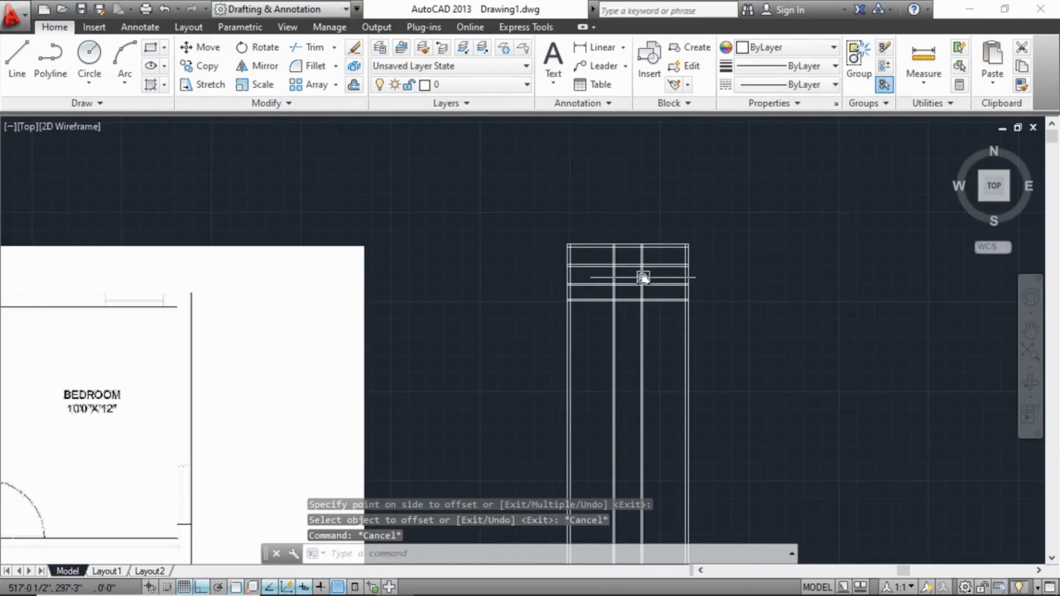
{"action": "scroll", "coordinate": [645, 278], "scroll_direction": "up", "scroll_amount": 6}
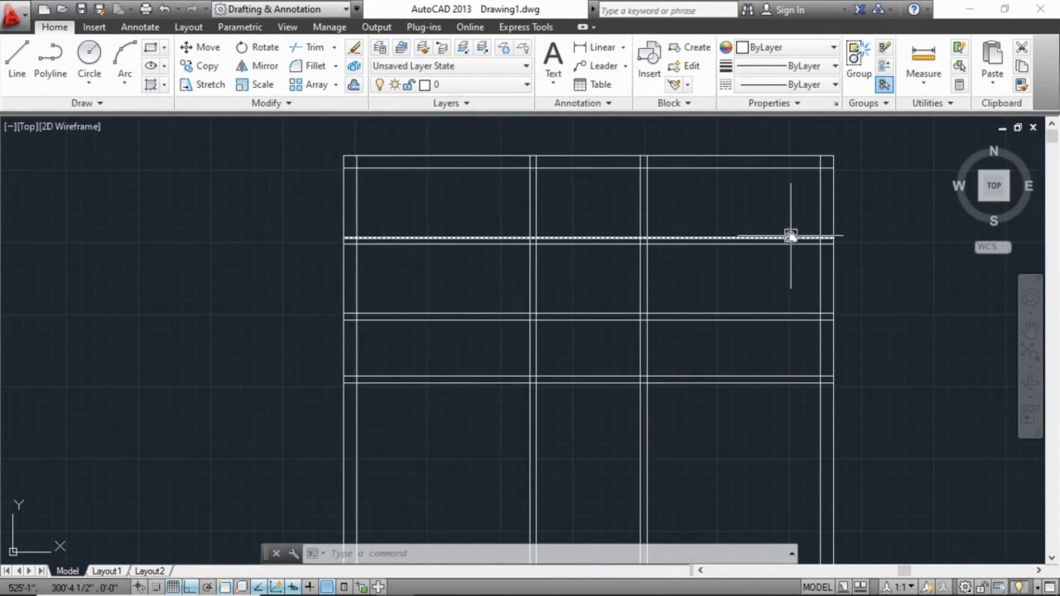
{"action": "key", "text": "Return"}
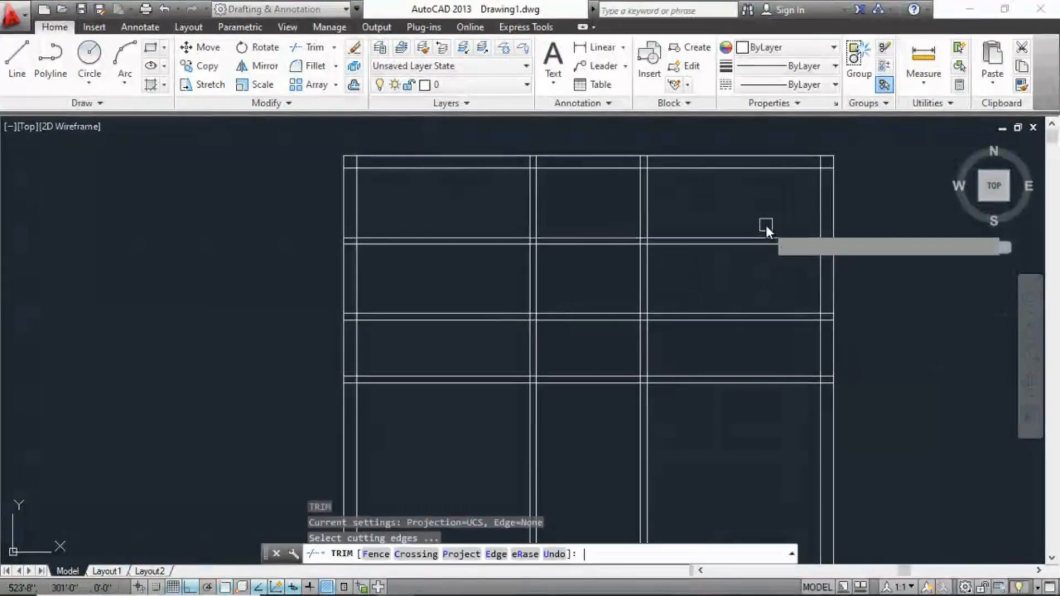
{"action": "key", "text": "Return"}
{"action": "left_click", "coordinate": [515, 205]}
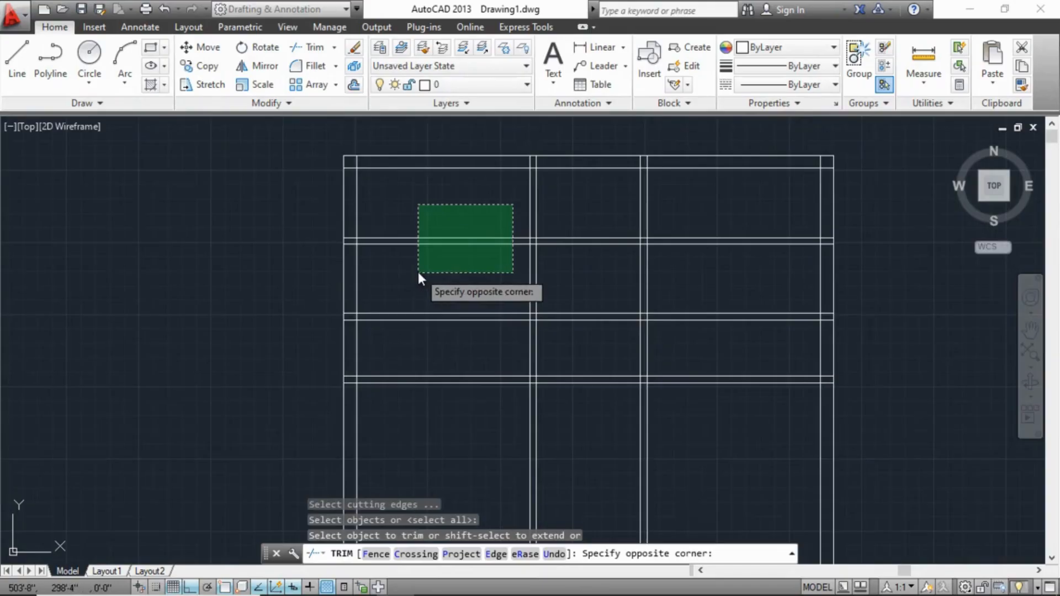
{"action": "left_click", "coordinate": [450, 198]}
{"action": "left_click", "coordinate": [430, 235]}
{"action": "left_click", "coordinate": [430, 241]}
{"action": "left_click", "coordinate": [735, 238]}
{"action": "left_click", "coordinate": [720, 244]}
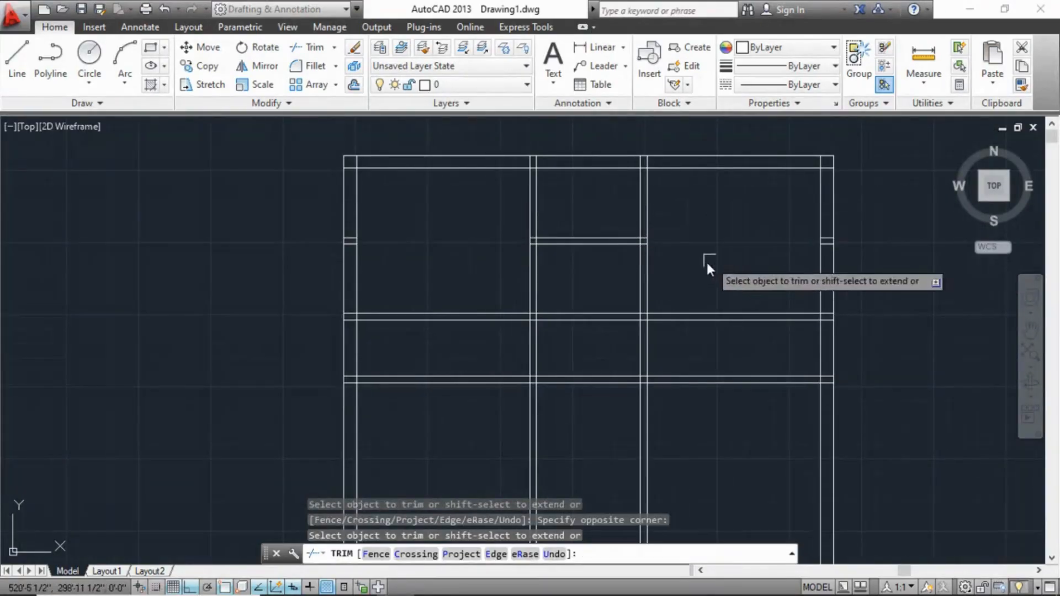
Trim the second toilet's bottom wall lines out of both bedrooms and the bedroom partition lines out of the central passage
{"action": "left_click", "coordinate": [488, 269]}
{"action": "left_click", "coordinate": [433, 331]}
{"action": "left_click", "coordinate": [723, 293]}
{"action": "left_click", "coordinate": [681, 333]}
{"action": "middle_click_drag", "start_coordinate": [681, 333], "coordinate": [685, 268]}
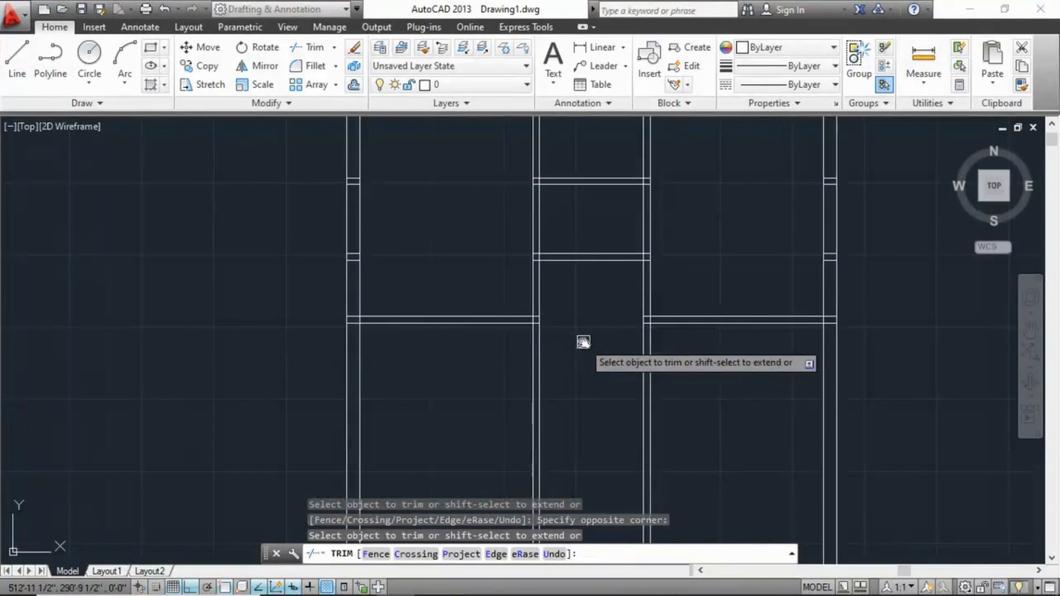
{"action": "scroll", "coordinate": [621, 341], "scroll_direction": "down", "scroll_amount": 2}
{"action": "key", "text": "Escape"}
Compare the drawn toilets with the plan image and examine the size given for the dining area
{"action": "middle_click_drag", "start_coordinate": [468, 327], "coordinate": [599, 220]}
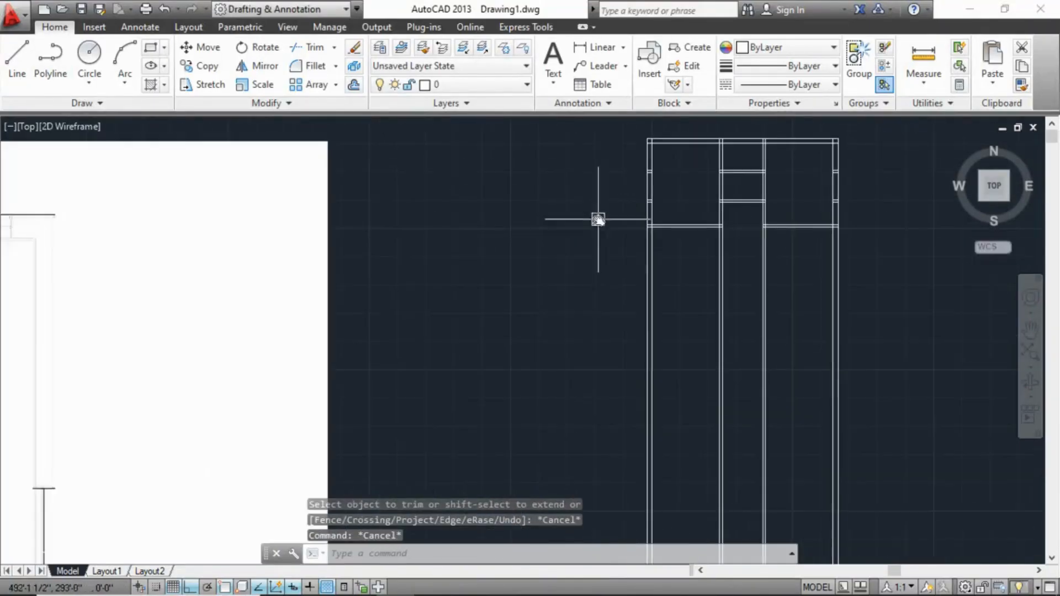
{"action": "middle_click_drag", "start_coordinate": [594, 263], "coordinate": [618, 240]}
{"action": "scroll", "coordinate": [621, 239], "scroll_direction": "down", "scroll_amount": 1}
{"action": "middle_click_drag", "start_coordinate": [113, 270], "coordinate": [289, 175]}
{"action": "scroll", "coordinate": [272, 192], "scroll_direction": "down", "scroll_amount": 1}
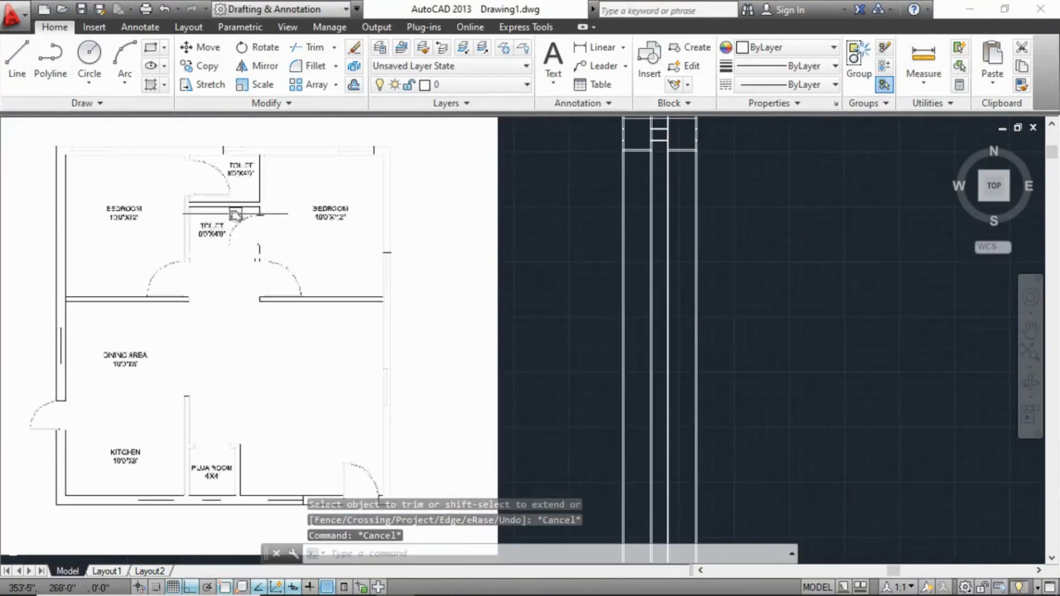
{"action": "scroll", "coordinate": [134, 242], "scroll_direction": "up", "scroll_amount": 1}
{"action": "scroll", "coordinate": [435, 253], "scroll_direction": "down", "scroll_amount": 1}
{"action": "scroll", "coordinate": [294, 247], "scroll_direction": "up", "scroll_amount": 1}
{"action": "mouse_move", "coordinate": [385, 203]}
{"action": "middle_mouse_down"}
{"action": "mouse_move", "coordinate": [295, 246]}
{"action": "mouse_move", "coordinate": [376, 240]}
{"action": "middle_mouse_up"}
{"action": "mouse_move", "coordinate": [632, 258]}
{"action": "middle_mouse_down"}
{"action": "mouse_move", "coordinate": [611, 213]}
{"action": "mouse_move", "coordinate": [582, 206]}
{"action": "middle_mouse_up"}
{"action": "scroll", "coordinate": [586, 192], "scroll_direction": "up", "scroll_amount": 4}
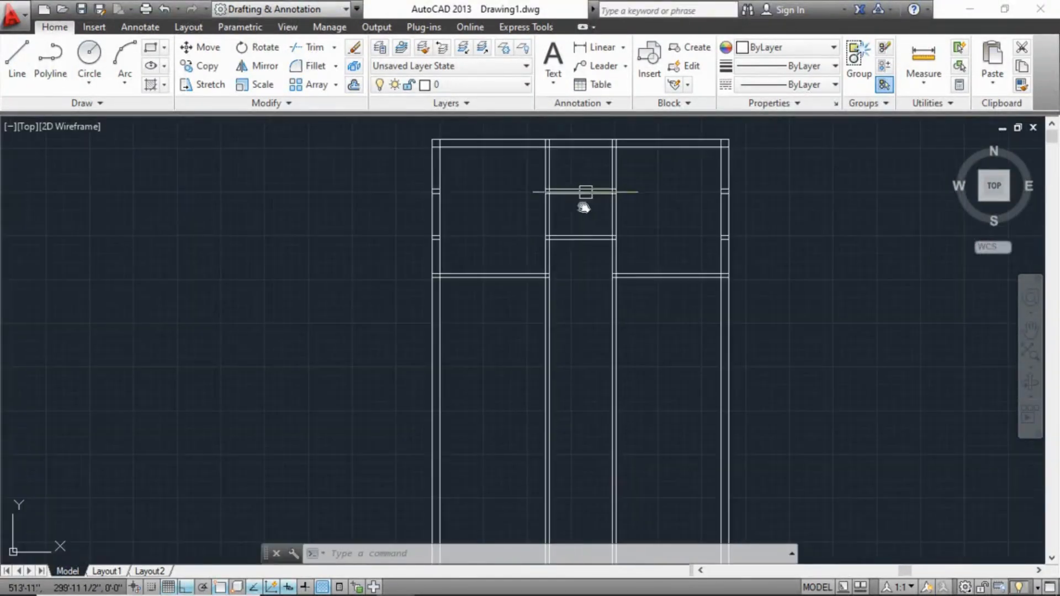
{"action": "scroll", "coordinate": [584, 230], "scroll_direction": "down", "scroll_amount": 6}
{"action": "middle_click_drag", "start_coordinate": [558, 274], "coordinate": [706, 182]}
{"action": "scroll", "coordinate": [181, 405], "scroll_direction": "up", "scroll_amount": 4}
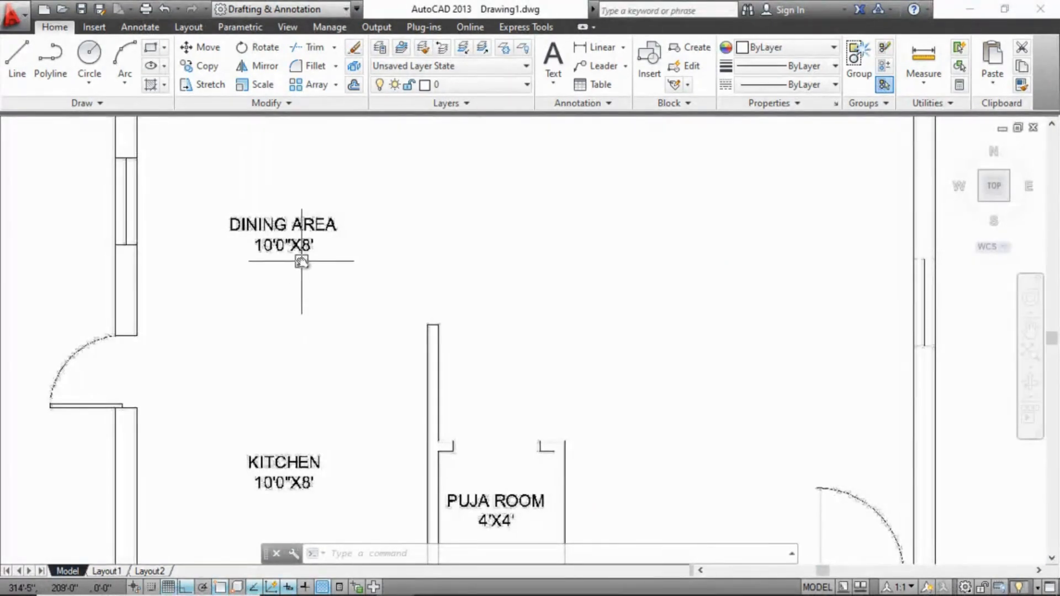
{"action": "scroll", "coordinate": [307, 257], "scroll_direction": "down", "scroll_amount": 2}
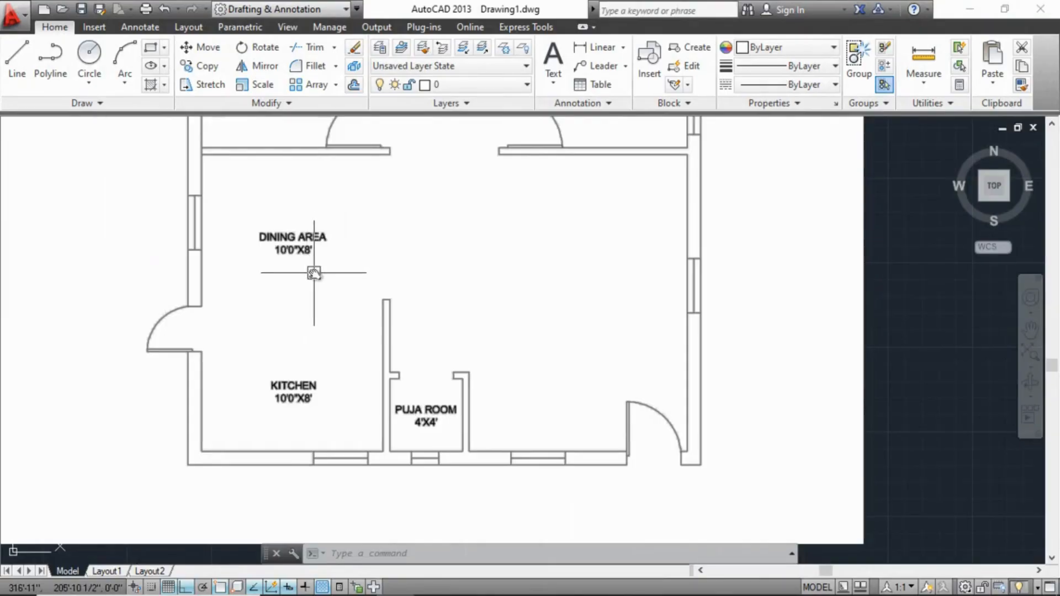
{"action": "mouse_move", "coordinate": [459, 298]}
{"action": "middle_mouse_down"}
{"action": "mouse_move", "coordinate": [215, 353]}
{"action": "mouse_move", "coordinate": [11, 381]}
{"action": "middle_mouse_up"}
{"action": "middle_click_drag", "start_coordinate": [279, 343], "coordinate": [85, 381]}
{"action": "scroll", "coordinate": [481, 304], "scroll_direction": "down", "scroll_amount": 4}
{"action": "scroll", "coordinate": [479, 254], "scroll_direction": "up", "scroll_amount": 10}
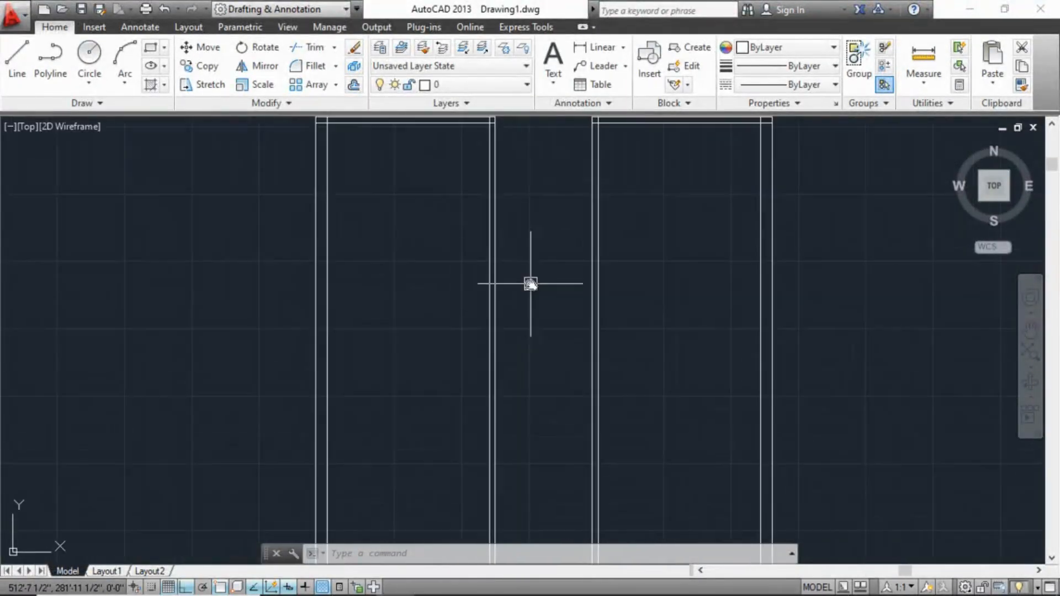
Offset the lower line of the left bedroom's bottom partition 8' downward for the dining area's depth
{"action": "key", "text": "Return"}
{"action": "scroll", "coordinate": [550, 320], "scroll_direction": "down", "scroll_amount": 3}
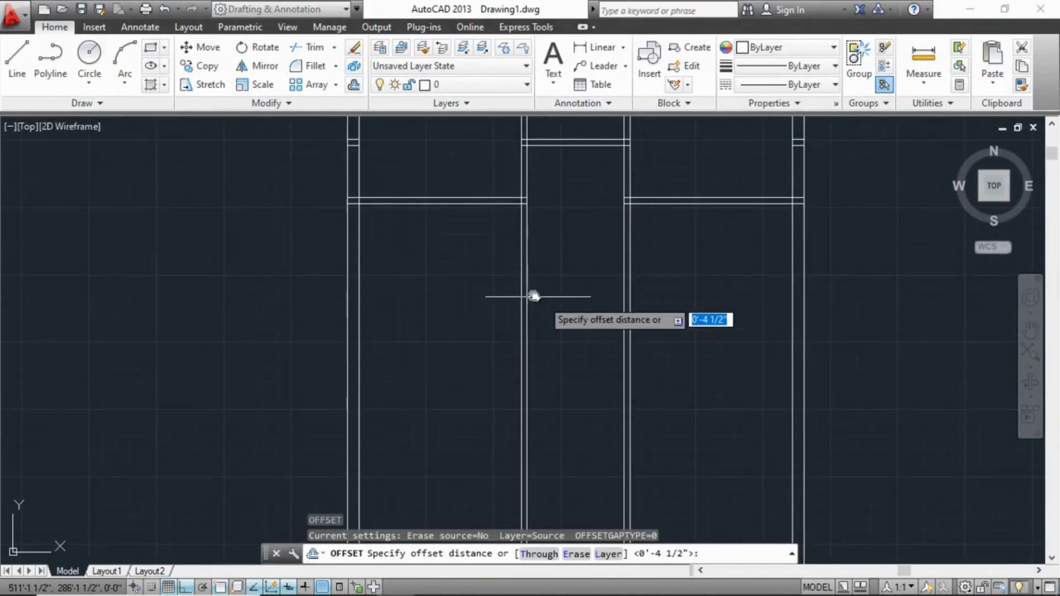
{"action": "type", "text": "8'"}
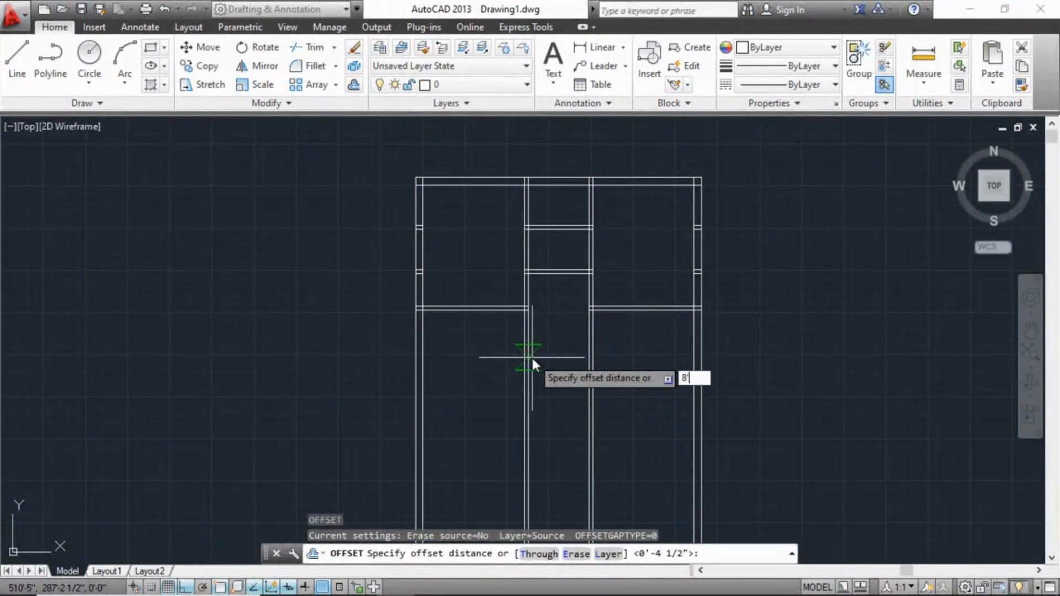
{"action": "key", "text": "Return"}
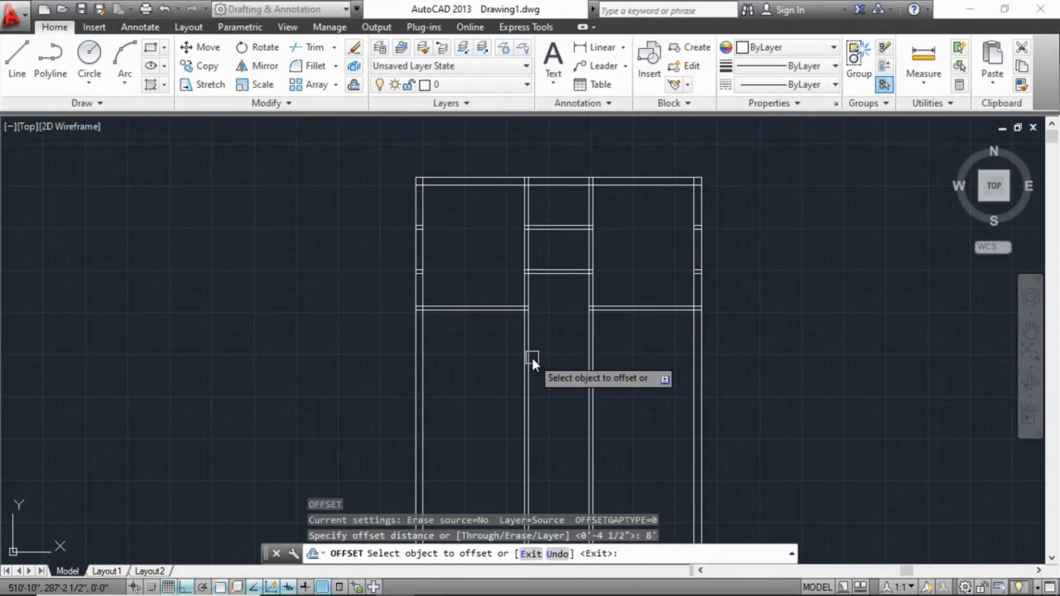
{"action": "left_click", "coordinate": [506, 309]}
{"action": "left_click", "coordinate": [514, 433]}
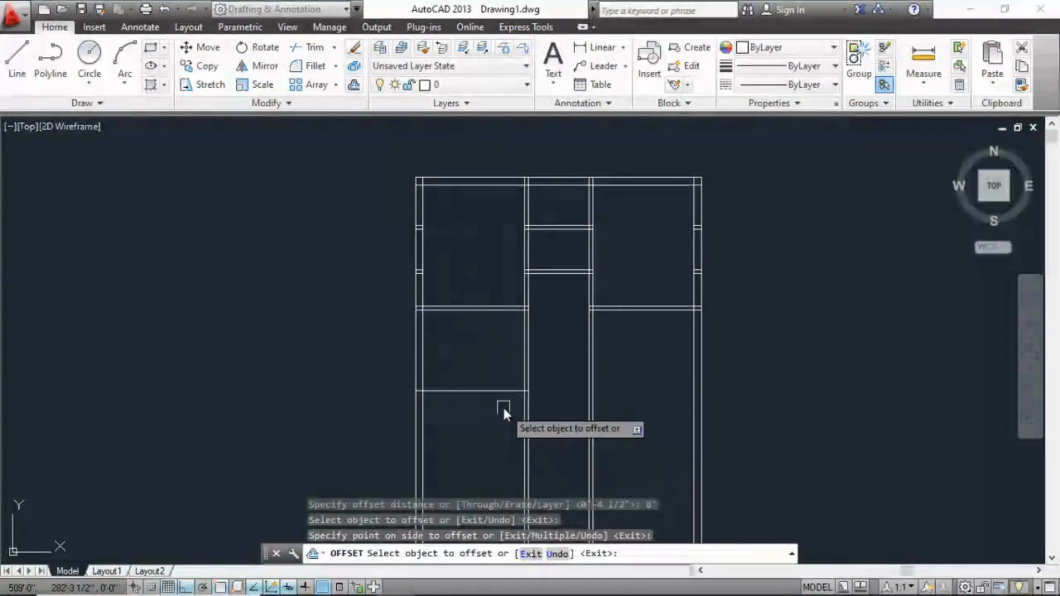
{"action": "middle_click_drag", "start_coordinate": [506, 418], "coordinate": [509, 356]}
{"action": "key", "text": "Escape"}
{"action": "key", "text": "Escape"}
{"action": "key", "text": "Escape"}
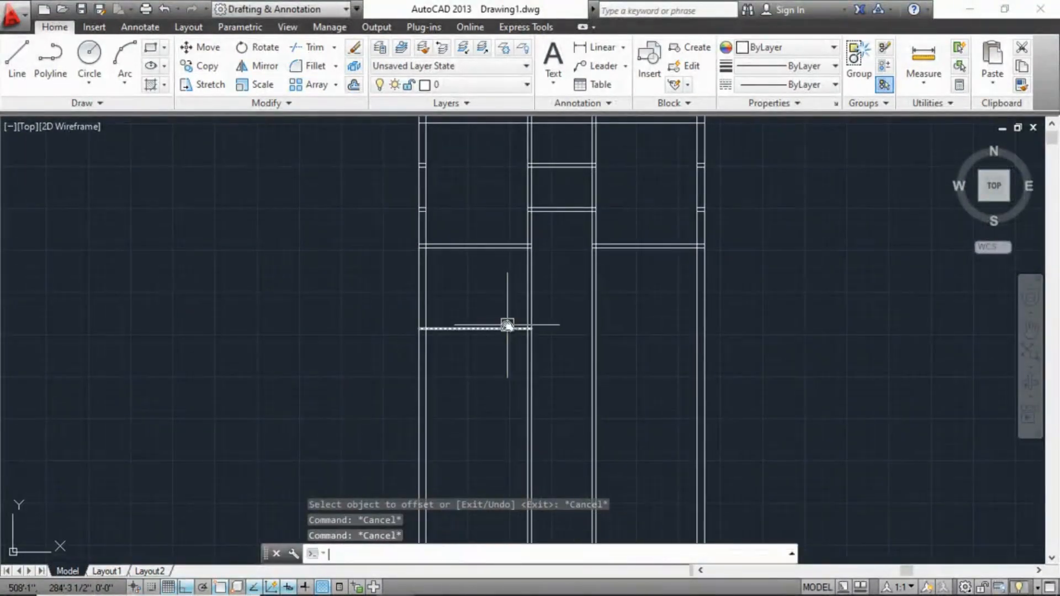
Offset the dining area's lower horizontal line 4.5" downward to form a partition thickness
{"action": "left_click", "coordinate": [354, 87]}
{"action": "type", "text": "4.5"}
{"action": "key", "text": "Return"}
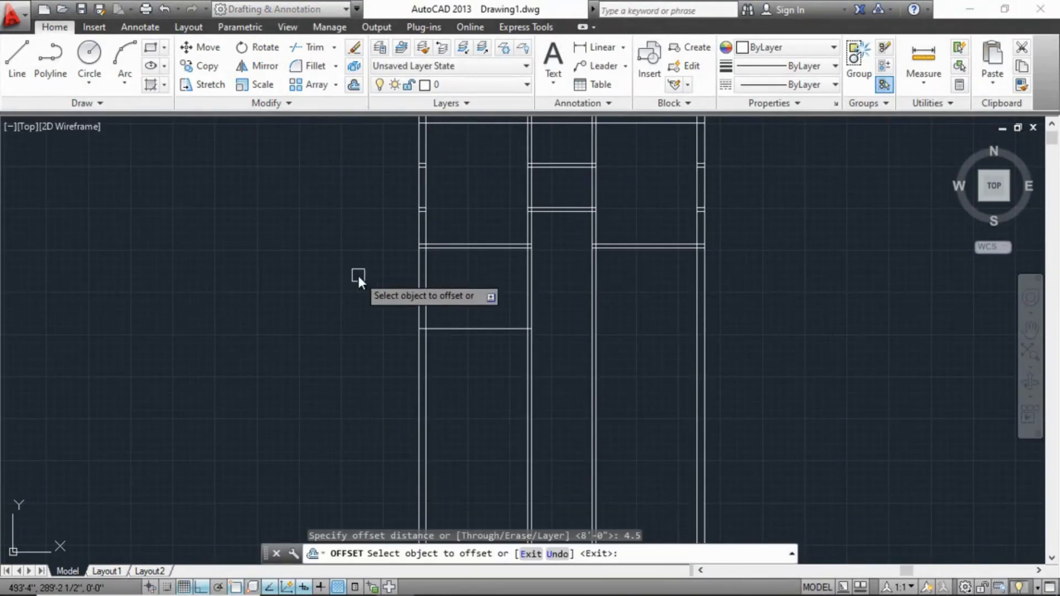
{"action": "left_click", "coordinate": [489, 330]}
{"action": "left_click", "coordinate": [520, 381]}
{"action": "key", "text": "Escape"}
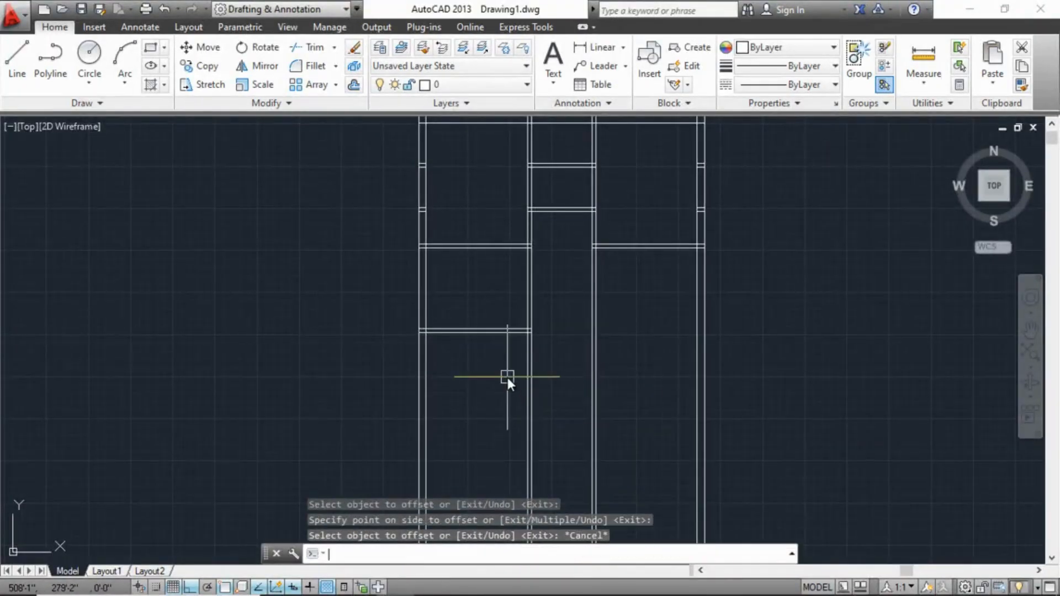
{"action": "key", "text": "Escape"}
{"action": "key", "text": "Escape"}
Examine the kitchen and puja room sizes given in the plan image
{"action": "scroll", "coordinate": [469, 357], "scroll_direction": "down", "scroll_amount": 4}
{"action": "middle_click_drag", "start_coordinate": [475, 363], "coordinate": [807, 241]}
{"action": "middle_click_drag", "start_coordinate": [128, 368], "coordinate": [605, 313]}
{"action": "scroll", "coordinate": [556, 376], "scroll_direction": "down", "scroll_amount": 5}
{"action": "scroll", "coordinate": [478, 417], "scroll_direction": "up", "scroll_amount": 5}
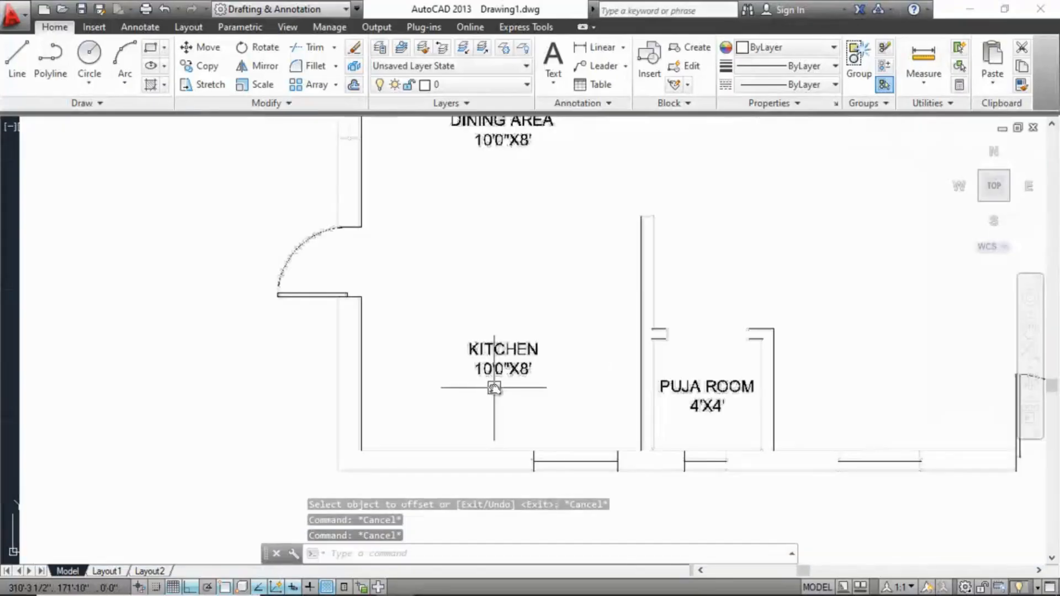
{"action": "middle_click_drag", "start_coordinate": [764, 368], "coordinate": [458, 347]}
{"action": "scroll", "coordinate": [458, 348], "scroll_direction": "down", "scroll_amount": 4}
{"action": "scroll", "coordinate": [329, 356], "scroll_direction": "up", "scroll_amount": 4}
{"action": "middle_click_drag", "start_coordinate": [646, 250], "coordinate": [372, 395]}
{"action": "scroll", "coordinate": [513, 362], "scroll_direction": "down", "scroll_amount": 5}
{"action": "scroll", "coordinate": [574, 223], "scroll_direction": "up", "scroll_amount": 7}
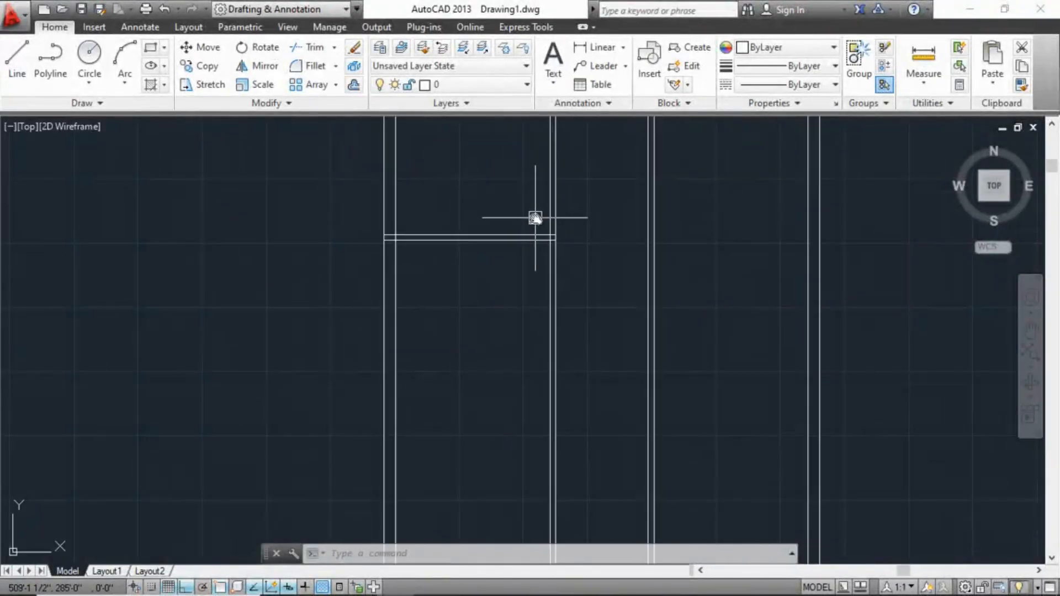
Offset the lower line of the dining area's bottom partition 8' downward for the kitchen's depth
{"action": "type", "text": "o"}
{"action": "key", "text": "Return"}
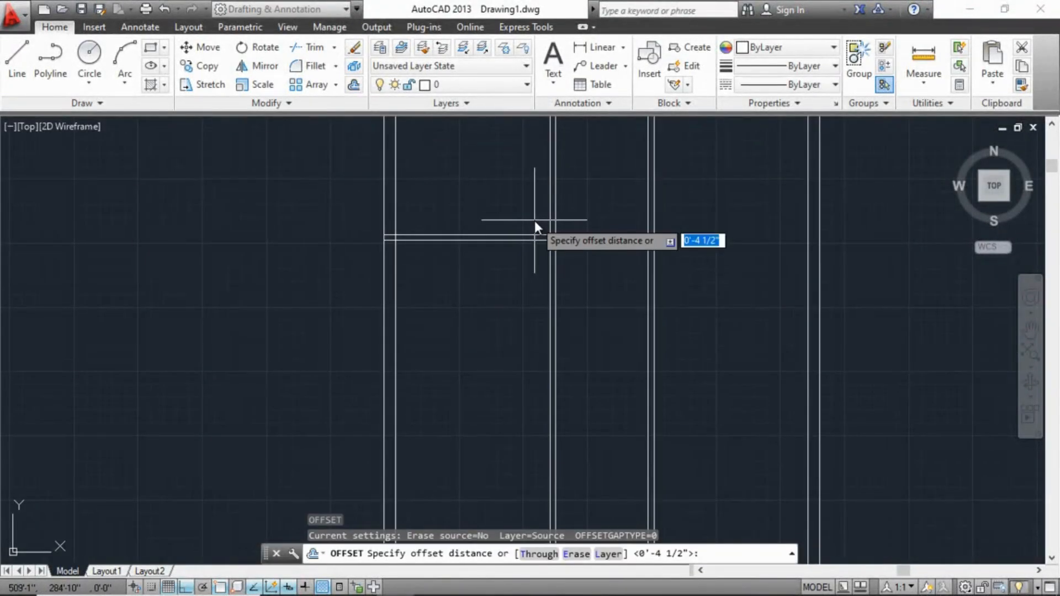
{"action": "type", "text": "8"}
{"action": "key", "text": "Return"}
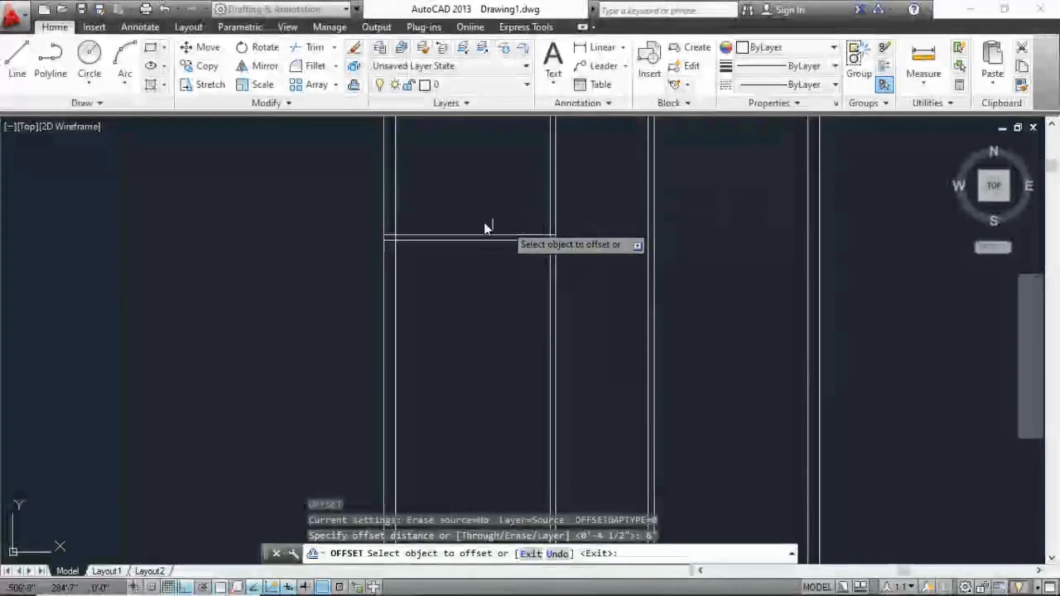
{"action": "left_click", "coordinate": [462, 236]}
{"action": "left_click", "coordinate": [462, 340]}
{"action": "middle_click_drag", "start_coordinate": [487, 313], "coordinate": [496, 283]}
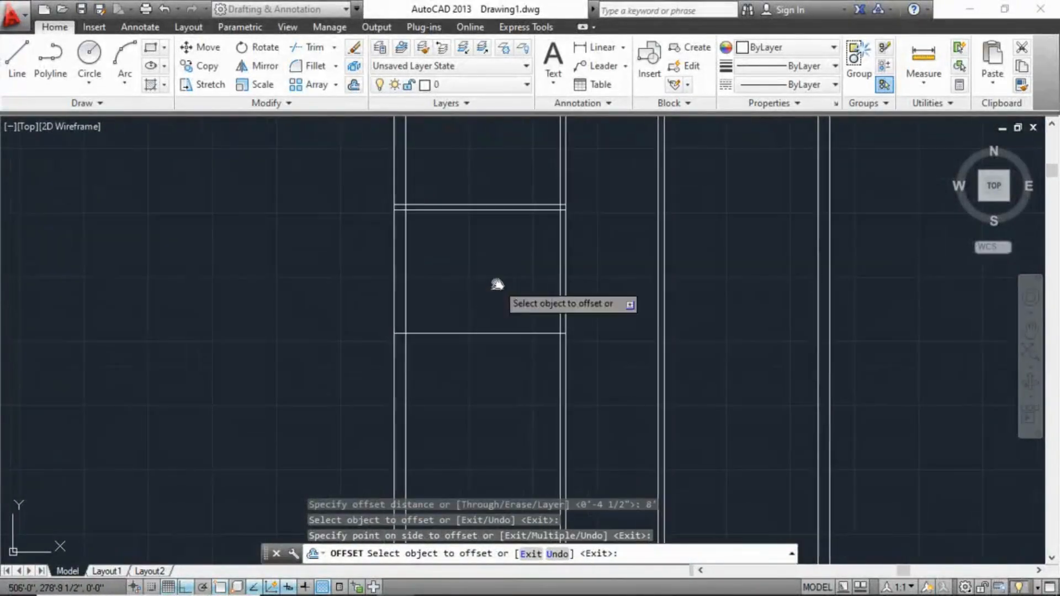
{"action": "key", "text": "Escape"}
{"action": "key", "text": "Escape"}
Examine the outer wall below the kitchen in the plan image
{"action": "scroll", "coordinate": [499, 297], "scroll_direction": "down", "scroll_amount": 4}
{"action": "middle_click_drag", "start_coordinate": [404, 374], "coordinate": [607, 241]}
{"action": "scroll", "coordinate": [607, 242], "scroll_direction": "down", "scroll_amount": 4}
{"action": "middle_click_drag", "start_coordinate": [216, 403], "coordinate": [265, 301]}
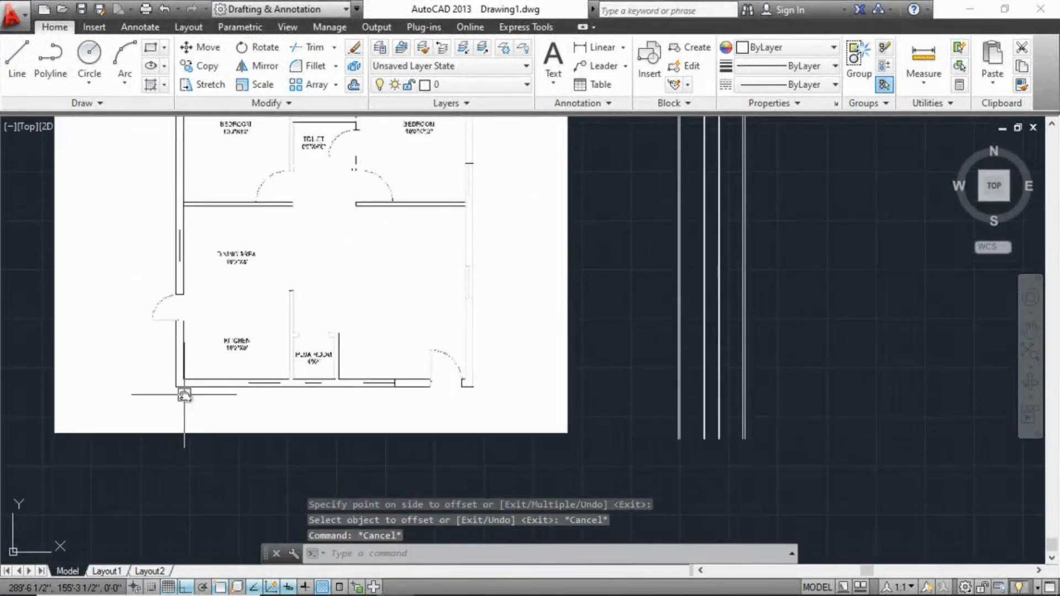
{"action": "scroll", "coordinate": [187, 383], "scroll_direction": "up", "scroll_amount": 4}
{"action": "scroll", "coordinate": [400, 368], "scroll_direction": "down", "scroll_amount": 4}
{"action": "mouse_move", "coordinate": [721, 295]}
{"action": "middle_mouse_down"}
{"action": "mouse_move", "coordinate": [406, 365]}
{"action": "mouse_move", "coordinate": [413, 385]}
{"action": "middle_mouse_up"}
{"action": "middle_click_drag", "start_coordinate": [515, 222], "coordinate": [504, 275]}
{"action": "scroll", "coordinate": [543, 235], "scroll_direction": "up", "scroll_amount": 4}
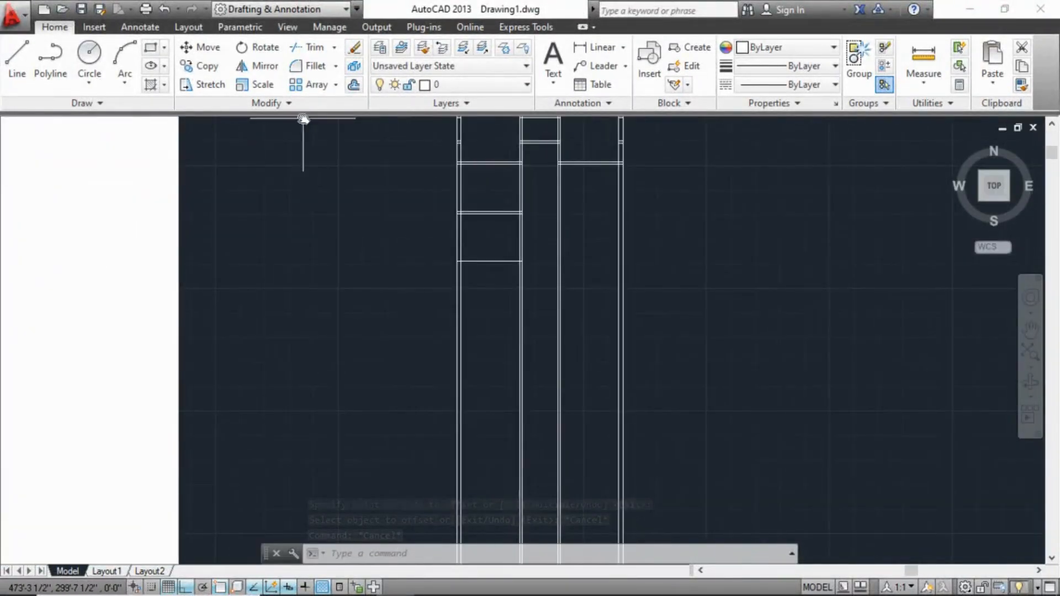
Offset the kitchen's lower horizontal line 9" downward to form the bottom outer wall
{"action": "left_click", "coordinate": [354, 85]}
{"action": "type", "text": "9"}
{"action": "key", "text": "Return"}
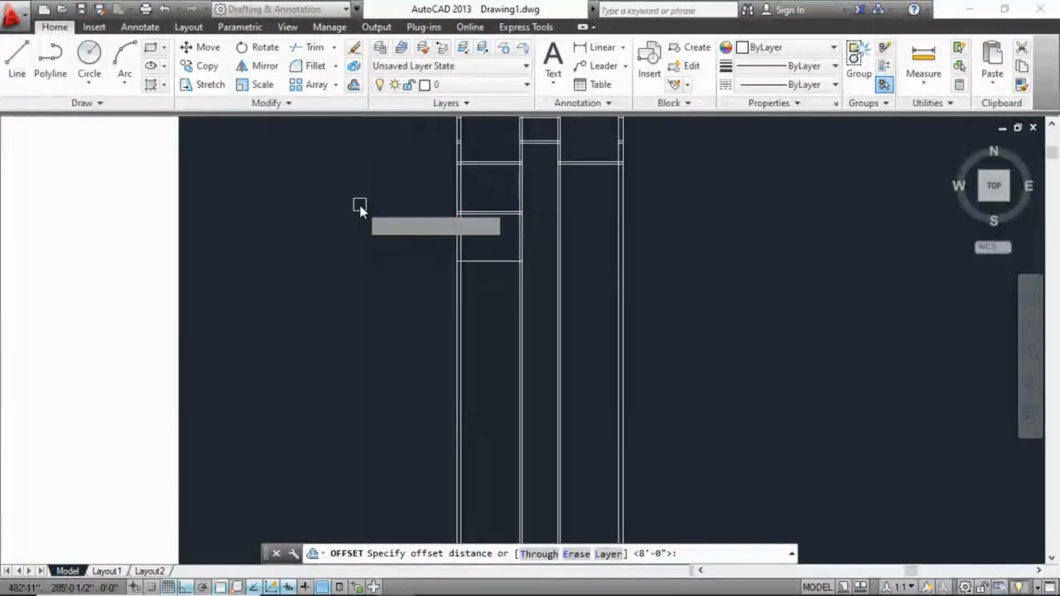
{"action": "left_click", "coordinate": [495, 262]}
{"action": "left_click", "coordinate": [502, 309]}
{"action": "scroll", "coordinate": [511, 291], "scroll_direction": "down", "scroll_amount": 4}
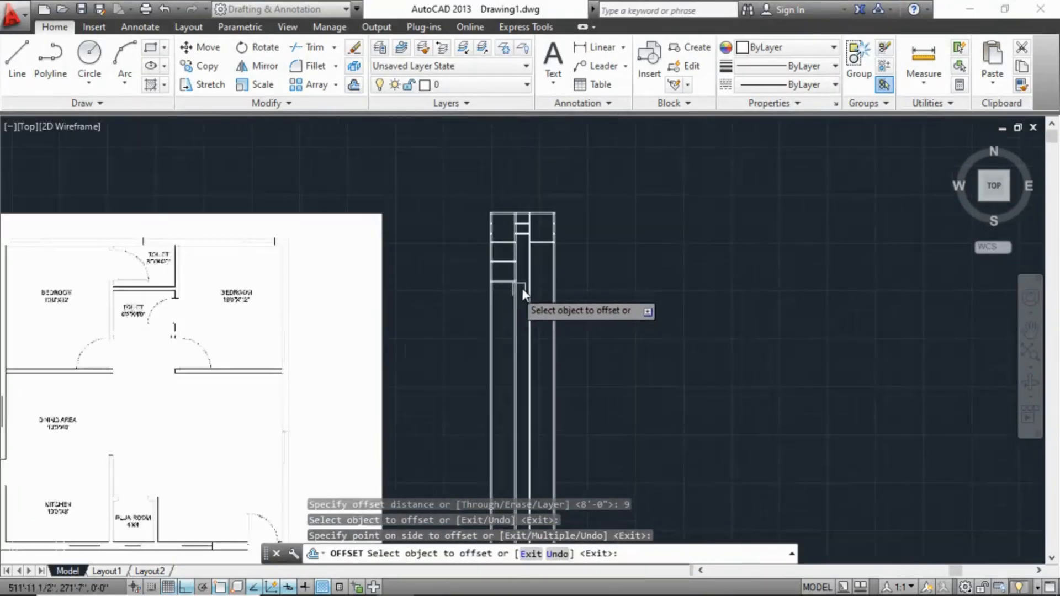
{"action": "key", "text": "Escape"}
{"action": "key", "text": "Escape"}
{"action": "scroll", "coordinate": [509, 286], "scroll_direction": "up", "scroll_amount": 4}
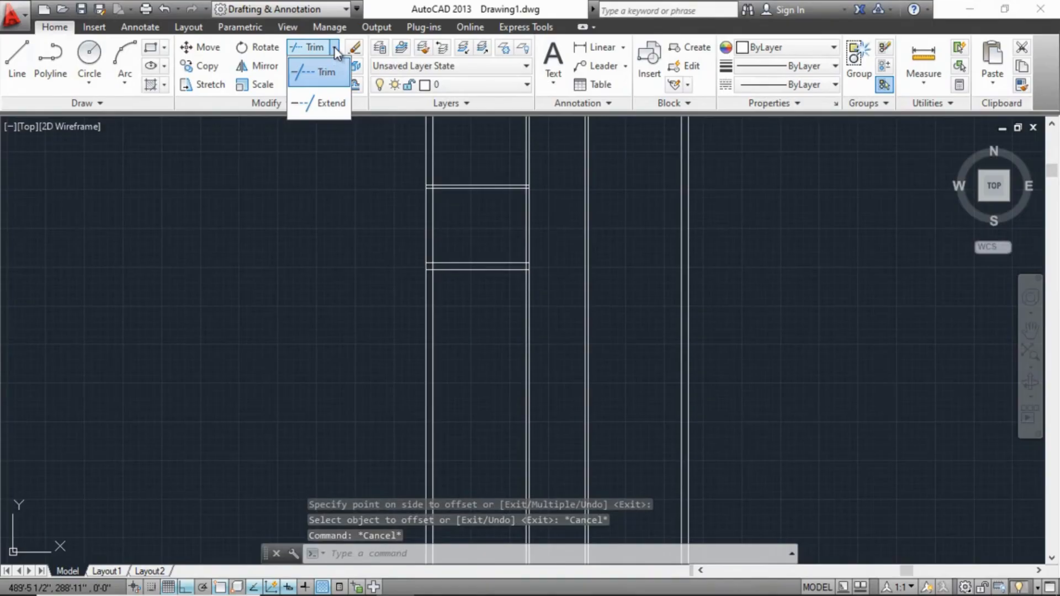
Extend both lines of the bottom outer wall across the plan to the outer wall on the opposite side from the kitchen
{"action": "type", "text": "e"}
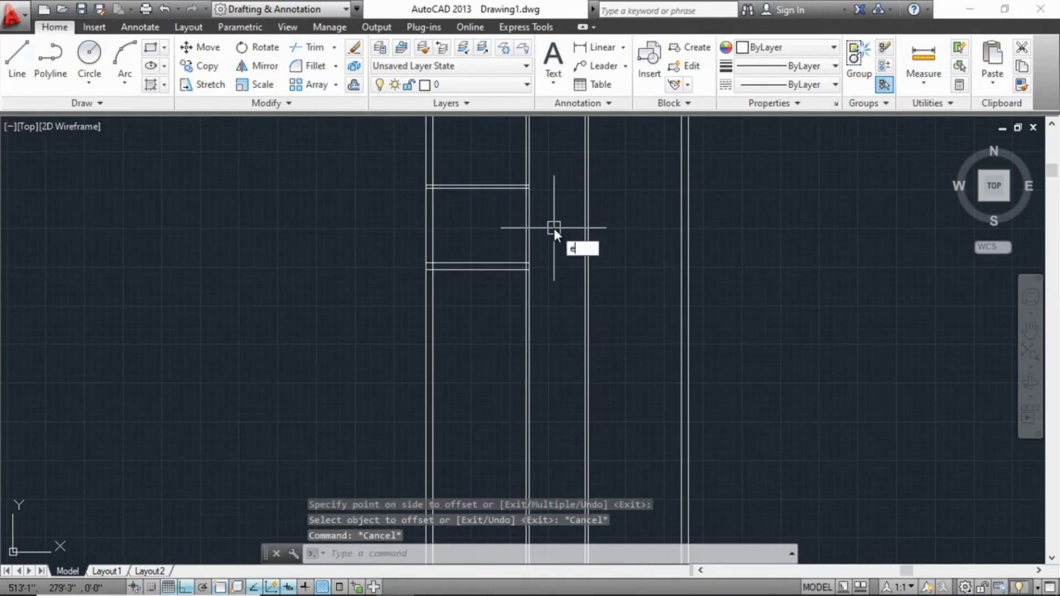
{"action": "type", "text": "x"}
{"action": "key", "text": "Return"}
{"action": "key", "text": "Return"}
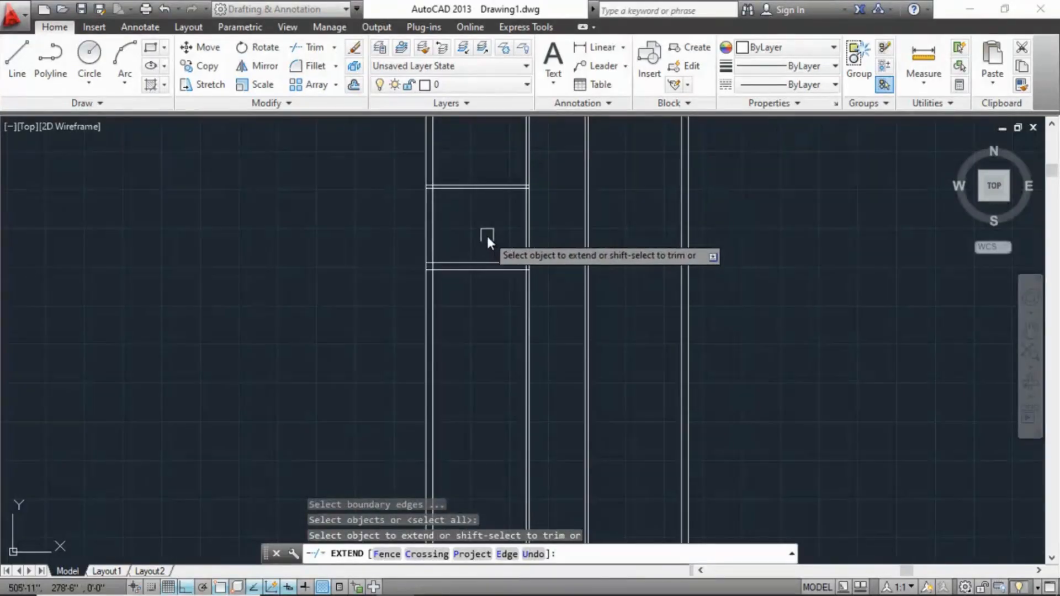
{"action": "left_click", "coordinate": [489, 265]}
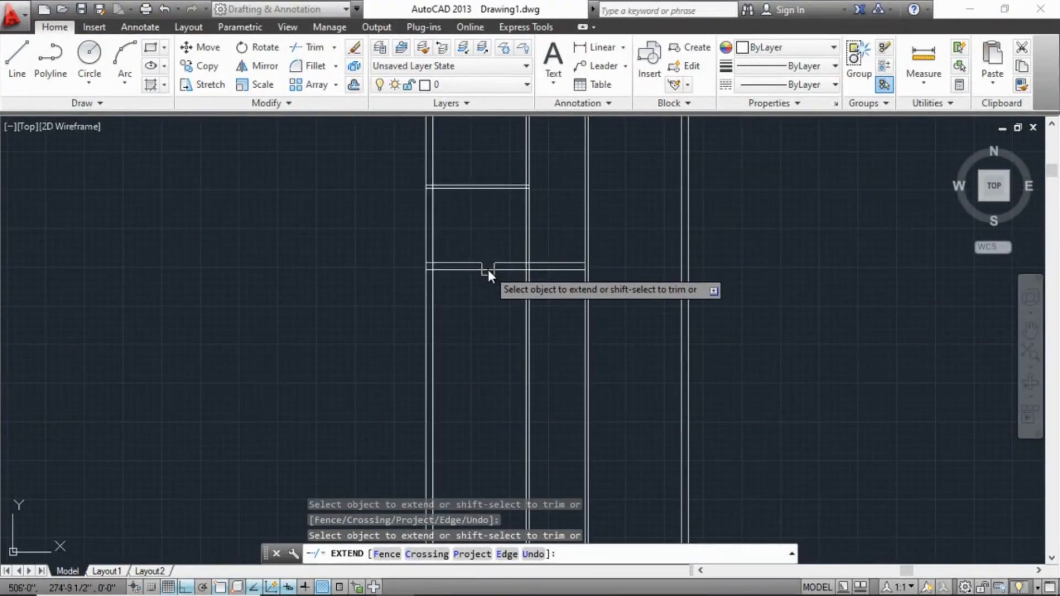
{"action": "left_click", "coordinate": [554, 245]}
{"action": "left_click", "coordinate": [546, 287]}
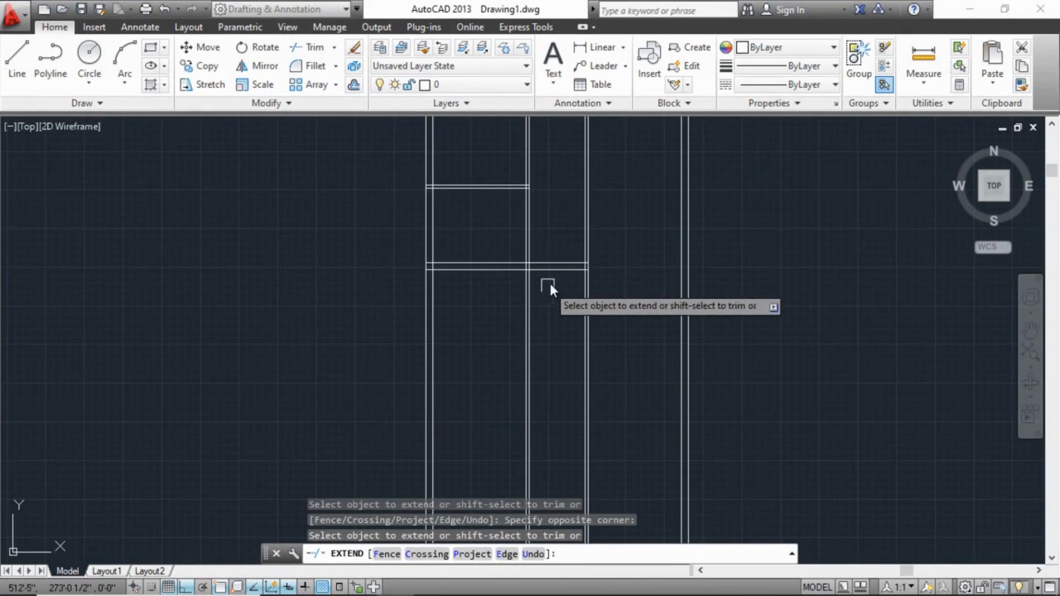
{"action": "left_click", "coordinate": [558, 239]}
{"action": "left_click", "coordinate": [543, 294]}
{"action": "left_click", "coordinate": [641, 232]}
{"action": "left_click", "coordinate": [624, 290]}
{"action": "scroll", "coordinate": [657, 293], "scroll_direction": "down", "scroll_amount": 6}
{"action": "key", "text": "Escape"}
{"action": "key", "text": "Escape"}
{"action": "key", "text": "Escape"}
{"action": "scroll", "coordinate": [660, 298], "scroll_direction": "up", "scroll_amount": 5}
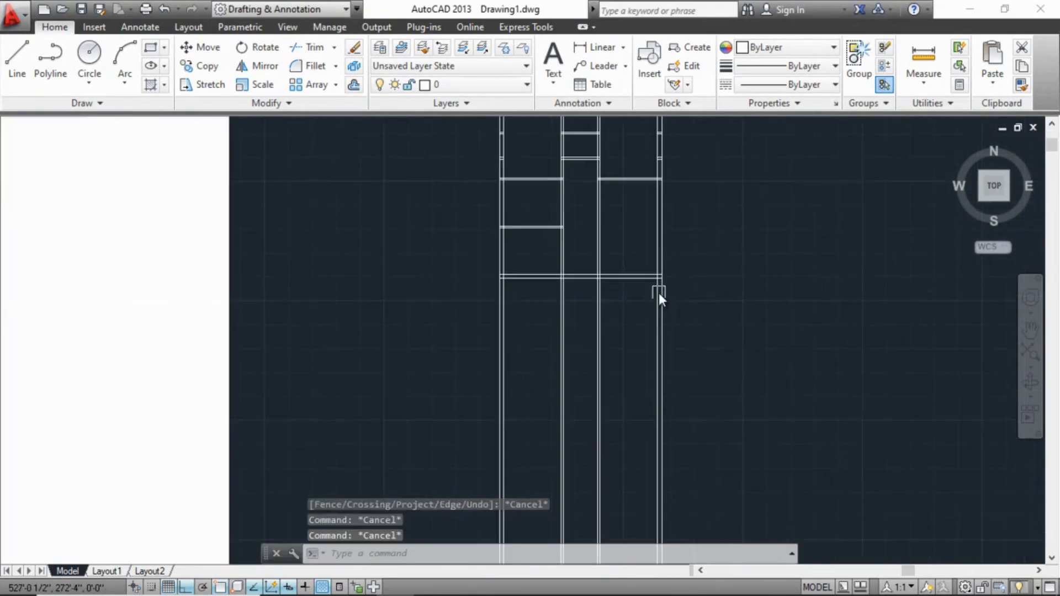
Examine the bottom wall in the plan image and compare it with the drafted walls
{"action": "scroll", "coordinate": [617, 268], "scroll_direction": "down", "scroll_amount": 2}
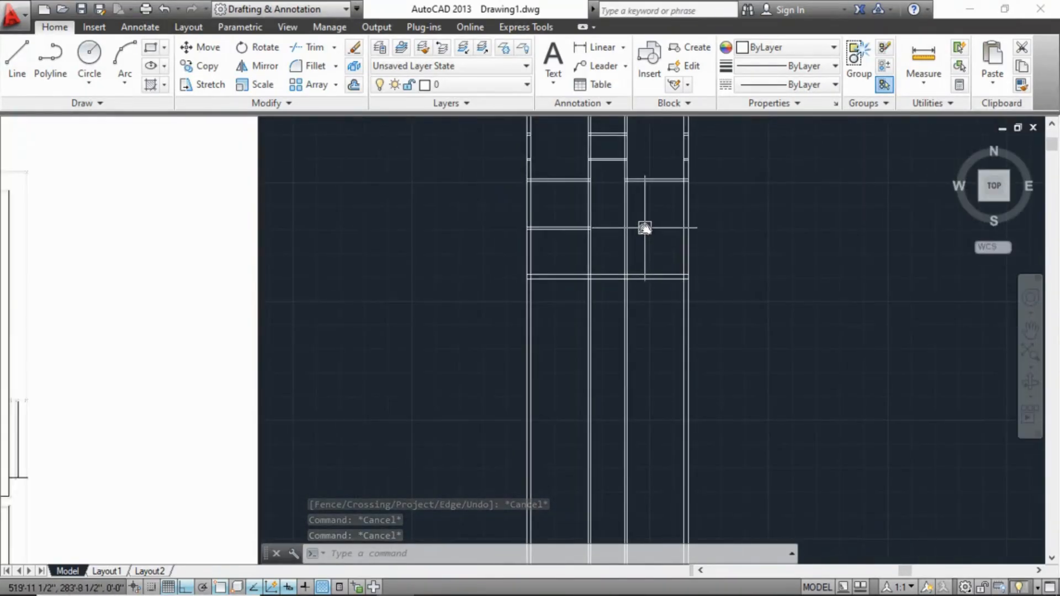
{"action": "scroll", "coordinate": [660, 276], "scroll_direction": "down", "scroll_amount": 2}
{"action": "scroll", "coordinate": [359, 333], "scroll_direction": "down", "scroll_amount": 4}
{"action": "scroll", "coordinate": [257, 339], "scroll_direction": "down", "scroll_amount": 2}
{"action": "middle_click_drag", "start_coordinate": [214, 377], "coordinate": [209, 336]}
{"action": "scroll", "coordinate": [203, 356], "scroll_direction": "up", "scroll_amount": 6}
{"action": "scroll", "coordinate": [262, 372], "scroll_direction": "down", "scroll_amount": 6}
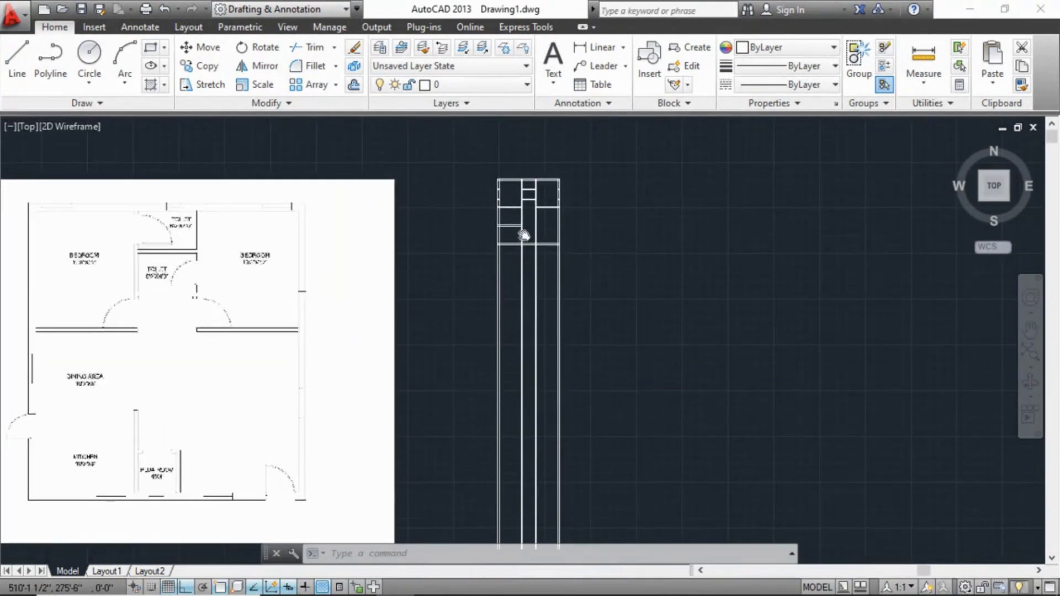
Trim all vertical wall lines that run past the bottom outer wall
{"action": "scroll", "coordinate": [518, 248], "scroll_direction": "up", "scroll_amount": 5}
{"action": "type", "text": "TR"}
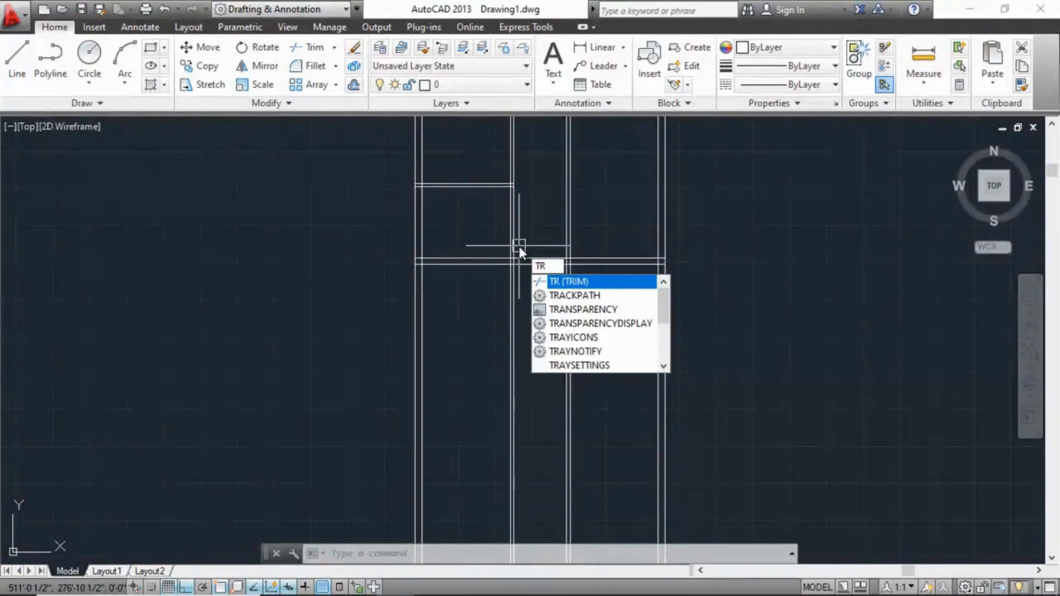
{"action": "key", "text": "Return"}
{"action": "key", "text": "Return"}
{"action": "left_click", "coordinate": [706, 334]}
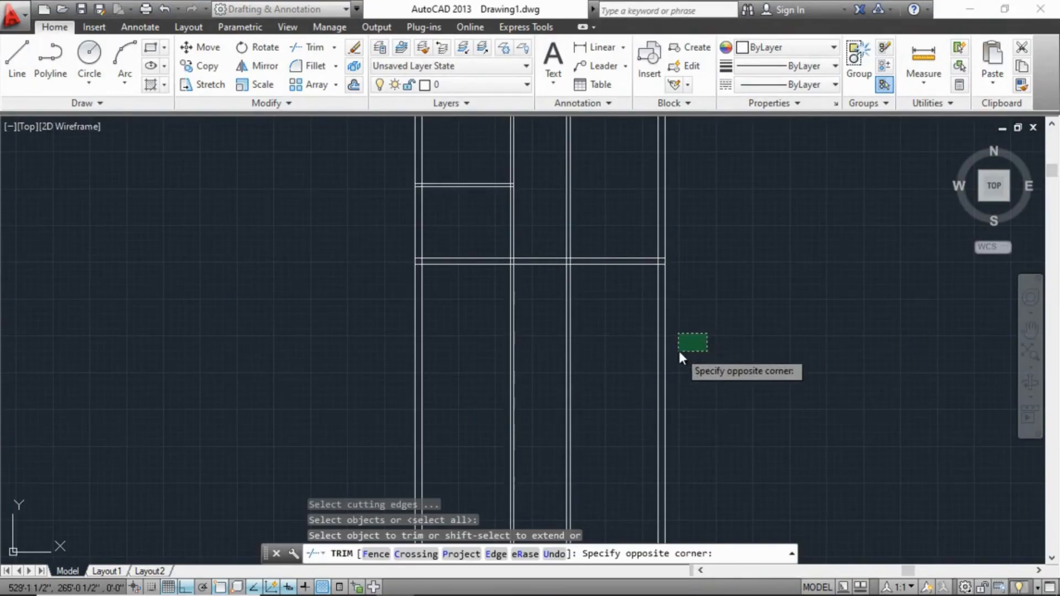
{"action": "left_click", "coordinate": [373, 380]}
{"action": "scroll", "coordinate": [635, 278], "scroll_direction": "down", "scroll_amount": 4}
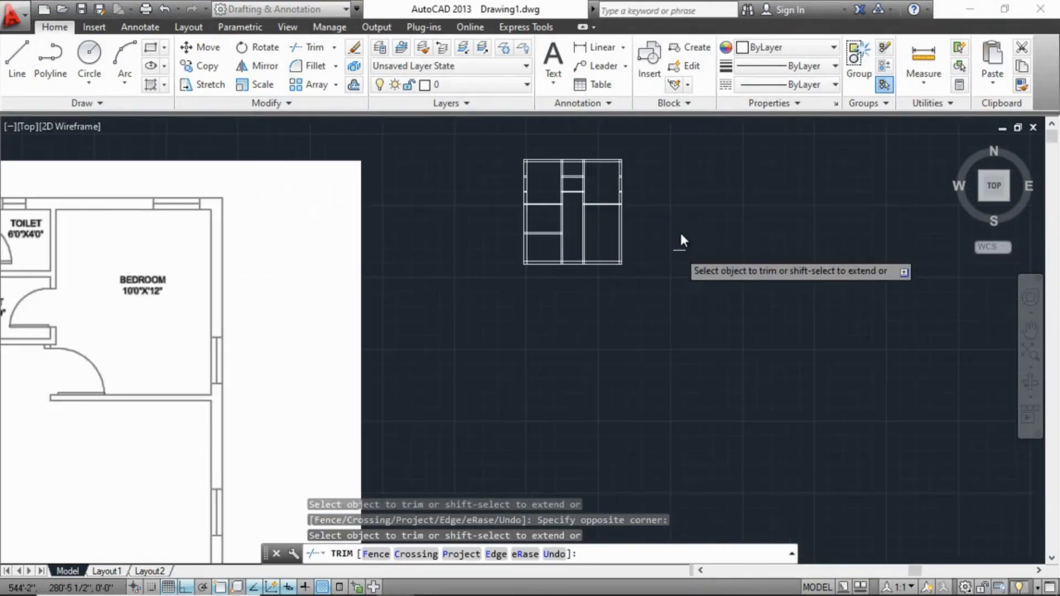
{"action": "key", "text": "Escape"}
{"action": "key", "text": "Escape"}
{"action": "scroll", "coordinate": [569, 191], "scroll_direction": "up", "scroll_amount": 6}
{"action": "scroll", "coordinate": [589, 201], "scroll_direction": "down", "scroll_amount": 5}
{"action": "scroll", "coordinate": [590, 200], "scroll_direction": "down", "scroll_amount": 4}
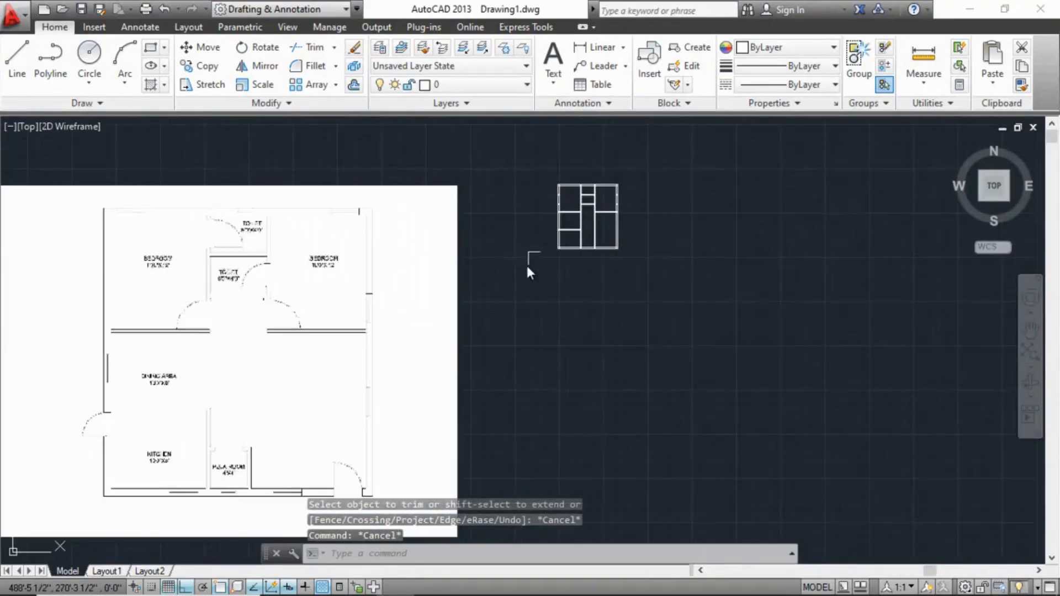
Move the plan image up and to the left, away from the drafted plan
{"action": "middle_click_drag", "start_coordinate": [463, 323], "coordinate": [630, 221]}
{"action": "left_click", "coordinate": [627, 248]}
{"action": "scroll", "coordinate": [627, 306], "scroll_direction": "down", "scroll_amount": 4}
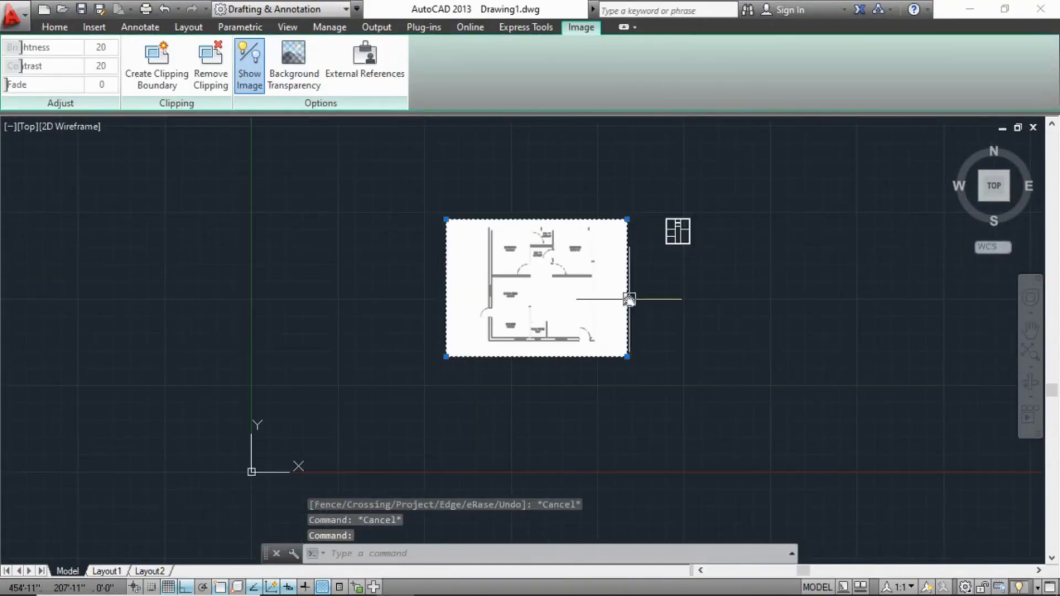
{"action": "left_click", "coordinate": [627, 355]}
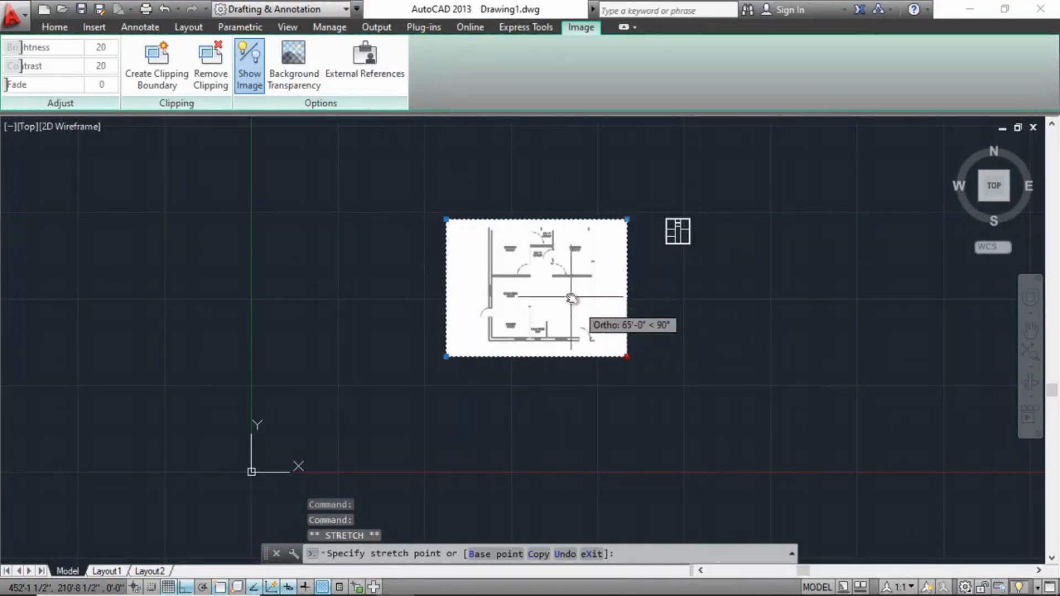
{"action": "left_click", "coordinate": [628, 356]}
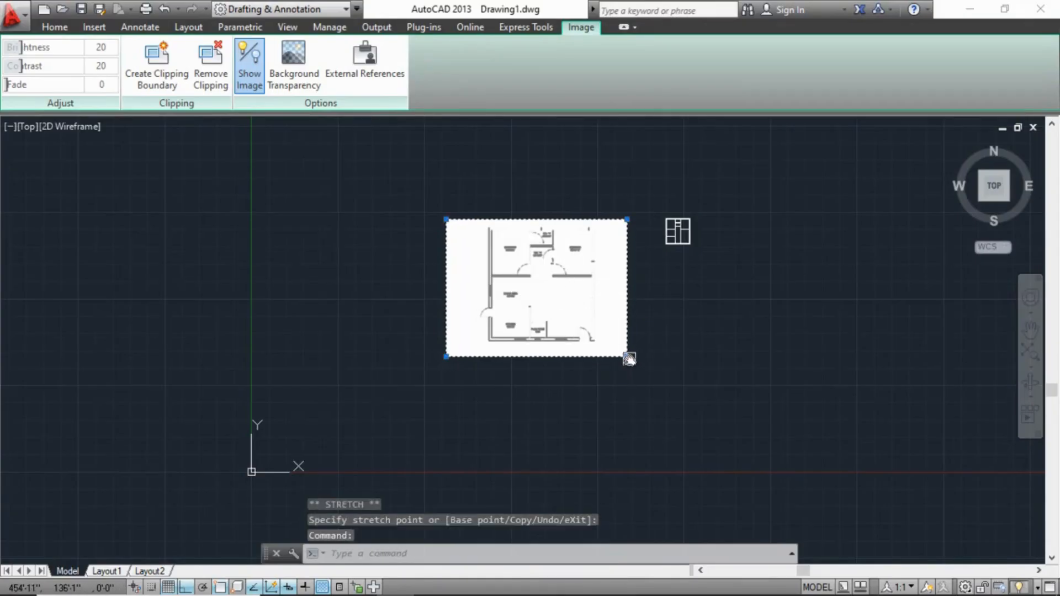
{"action": "left_click", "coordinate": [579, 307]}
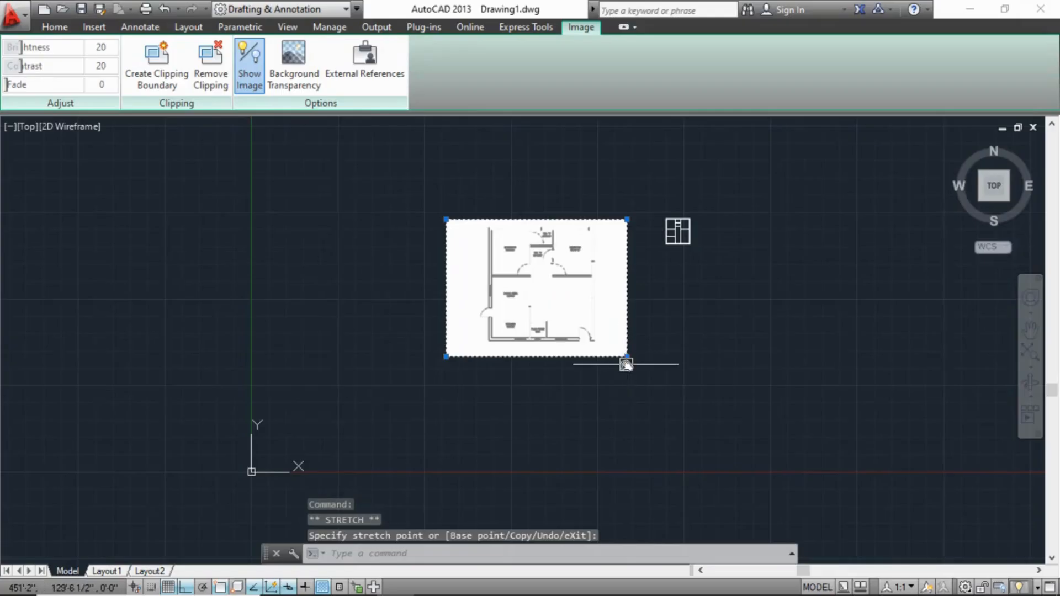
{"action": "left_click", "coordinate": [571, 308]}
{"action": "key", "text": "Escape"}
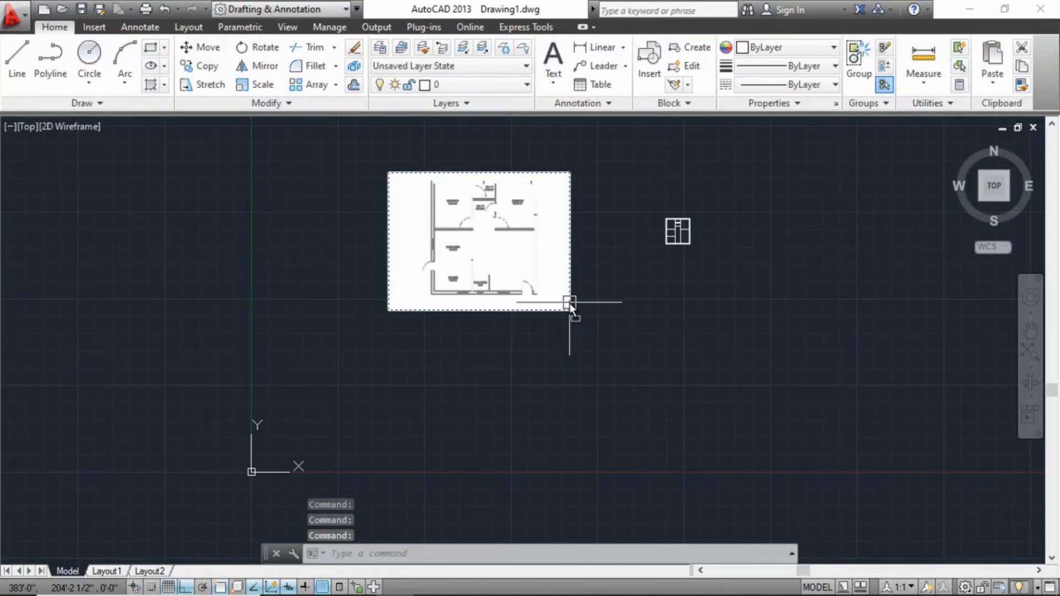
{"action": "left_click", "coordinate": [571, 310]}
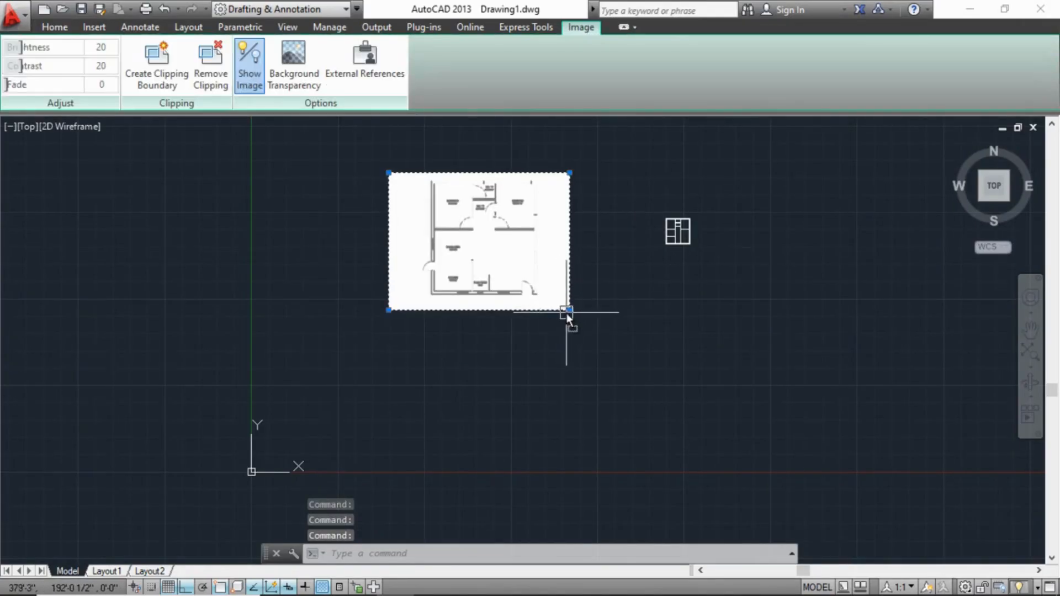
{"action": "left_click", "coordinate": [569, 311]}
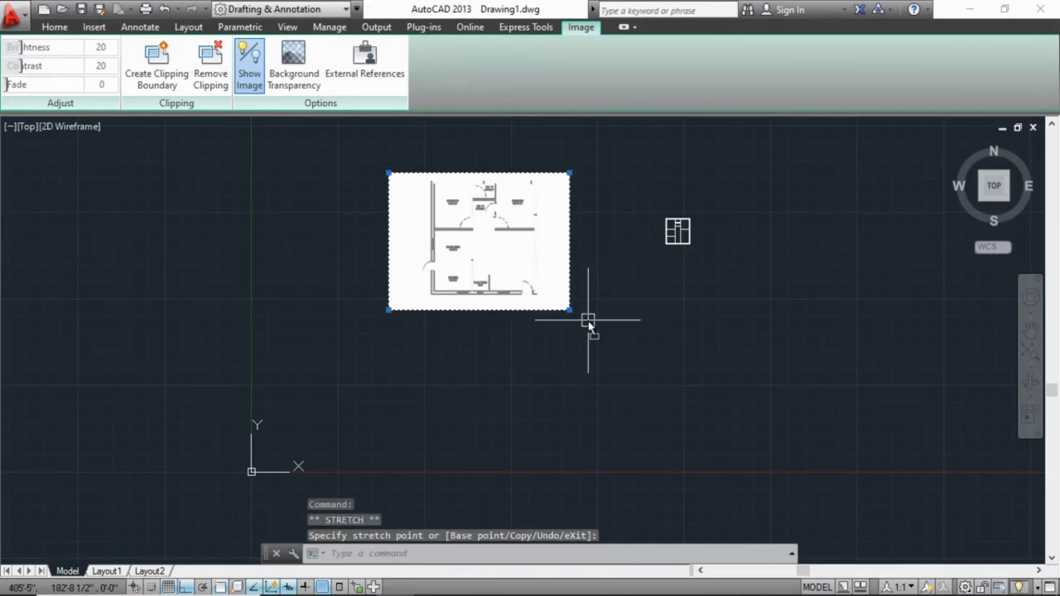
{"action": "key", "text": "Escape"}
{"action": "key", "text": "Escape"}
{"action": "key", "text": "Escape"}
Examine the drafted wall layout from the toilets down to the bottom outer wall
{"action": "scroll", "coordinate": [559, 213], "scroll_direction": "up", "scroll_amount": 4}
{"action": "scroll", "coordinate": [557, 213], "scroll_direction": "up", "scroll_amount": 2}
{"action": "middle_click_drag", "start_coordinate": [720, 261], "coordinate": [694, 281]}
{"action": "scroll", "coordinate": [740, 276], "scroll_direction": "down", "scroll_amount": 2}
{"action": "middle_click_drag", "start_coordinate": [860, 286], "coordinate": [771, 284]}
{"action": "scroll", "coordinate": [833, 291], "scroll_direction": "up", "scroll_amount": 4}
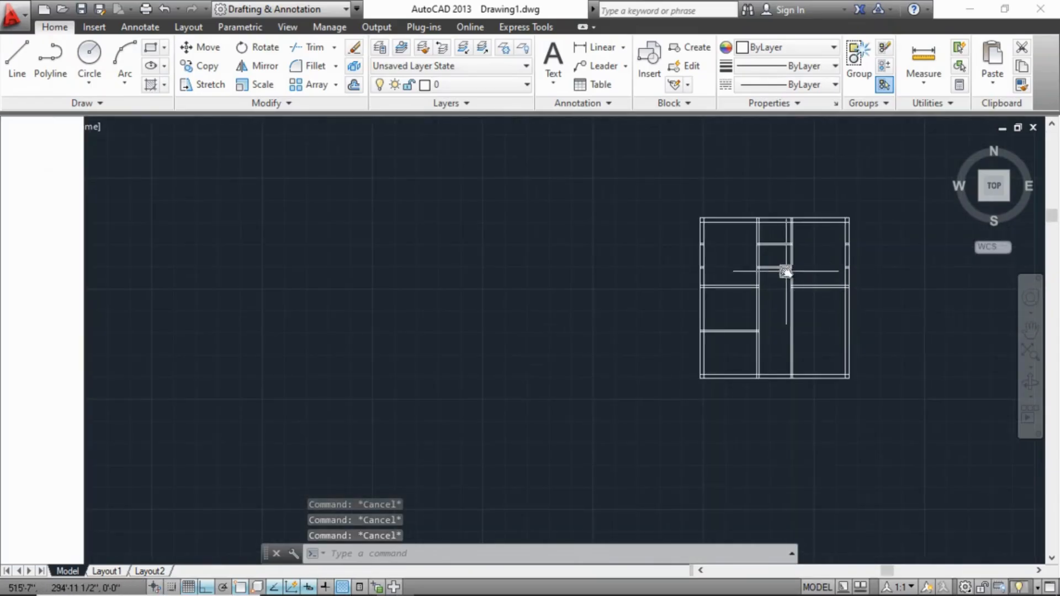
{"action": "scroll", "coordinate": [787, 271], "scroll_direction": "up", "scroll_amount": 4}
{"action": "middle_click_drag", "start_coordinate": [830, 315], "coordinate": [762, 244]}
{"action": "scroll", "coordinate": [804, 327], "scroll_direction": "down", "scroll_amount": 4}
{"action": "middle_click_drag", "start_coordinate": [806, 327], "coordinate": [757, 293]}
Examine the puja room's size and position beside the kitchen in the plan image
{"action": "scroll", "coordinate": [755, 292], "scroll_direction": "down", "scroll_amount": 2}
{"action": "middle_click_drag", "start_coordinate": [362, 322], "coordinate": [438, 279]}
{"action": "middle_click_drag", "start_coordinate": [193, 308], "coordinate": [470, 306]}
{"action": "scroll", "coordinate": [470, 305], "scroll_direction": "down", "scroll_amount": 2}
{"action": "middle_click_drag", "start_coordinate": [575, 355], "coordinate": [583, 353]}
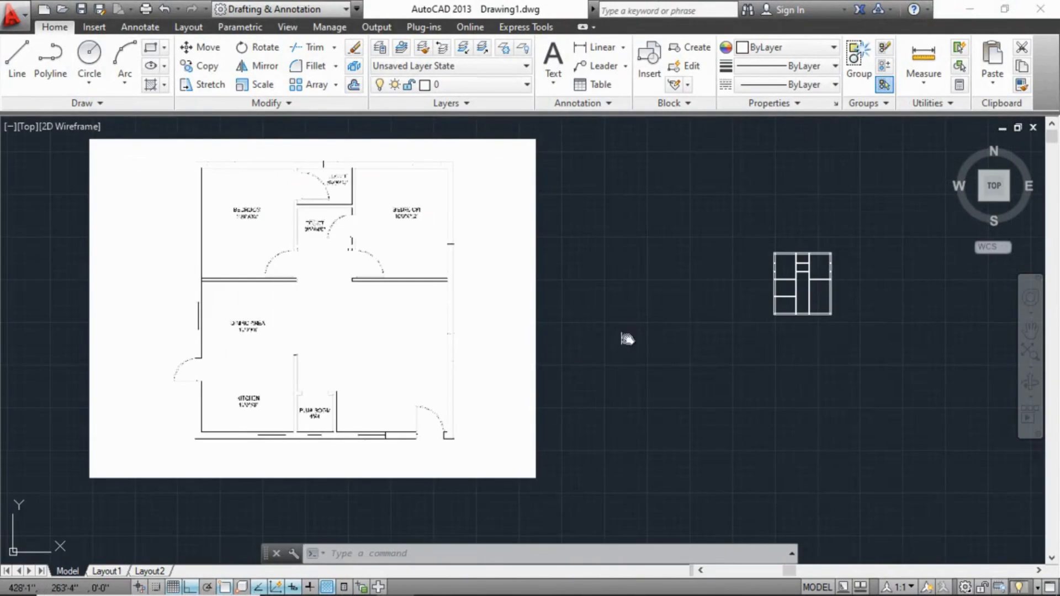
{"action": "scroll", "coordinate": [783, 325], "scroll_direction": "up", "scroll_amount": 6}
{"action": "scroll", "coordinate": [432, 322], "scroll_direction": "down", "scroll_amount": 2}
{"action": "middle_click_drag", "start_coordinate": [432, 322], "coordinate": [575, 287]}
{"action": "scroll", "coordinate": [312, 331], "scroll_direction": "down", "scroll_amount": 4}
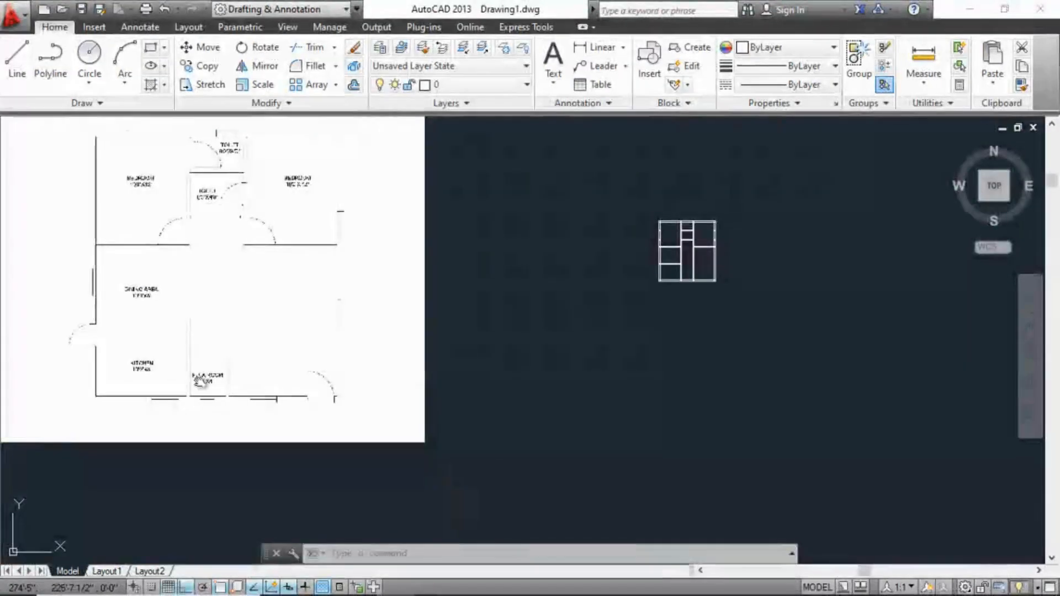
{"action": "scroll", "coordinate": [212, 377], "scroll_direction": "up", "scroll_amount": 7}
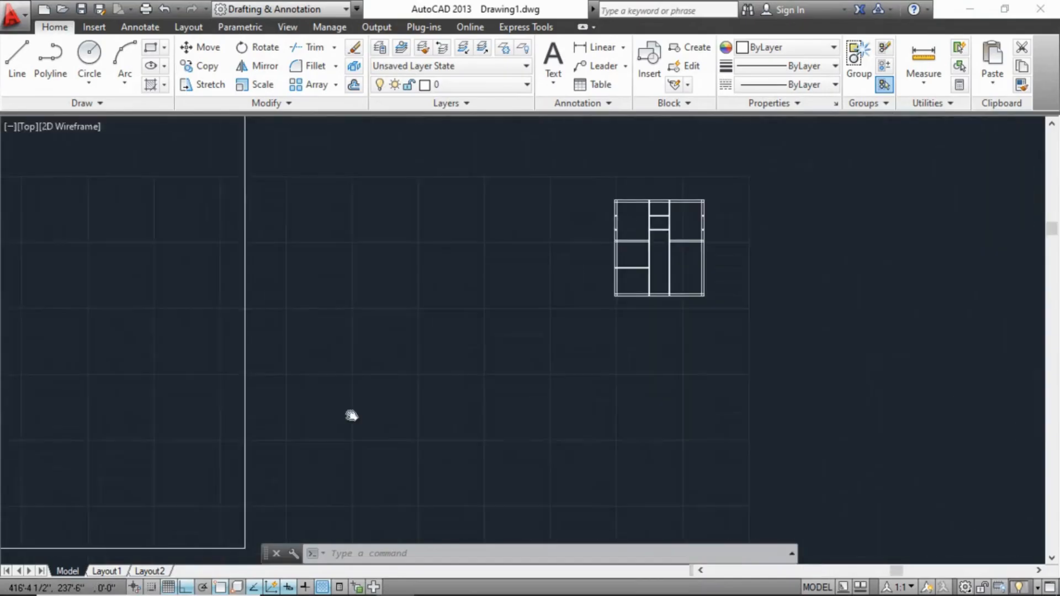
Offset the outer line of the kitchen's right partition 4' to the right for the puja room's width
{"action": "scroll", "coordinate": [607, 247], "scroll_direction": "up", "scroll_amount": 5}
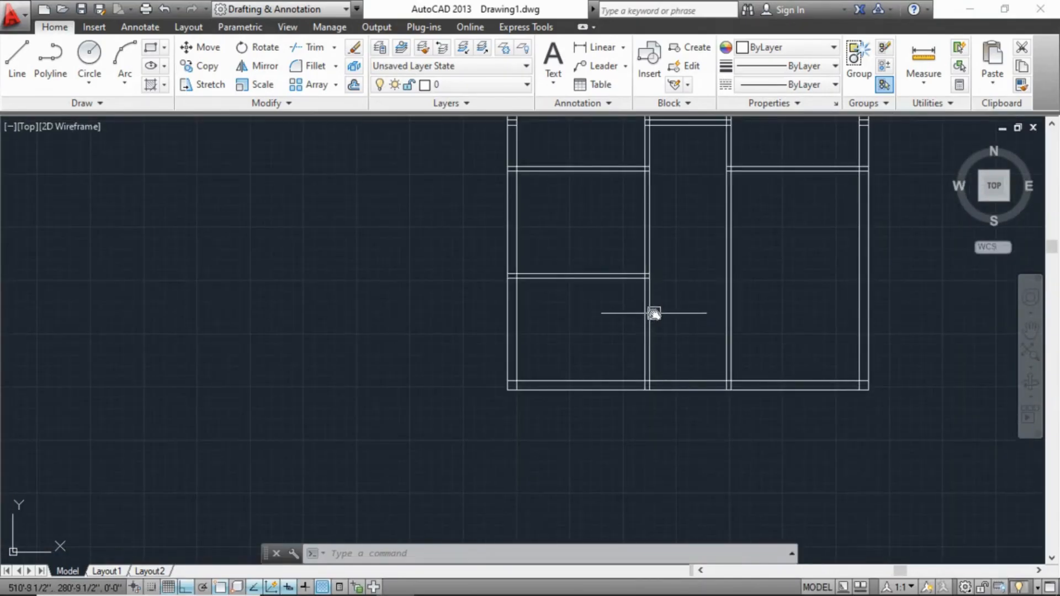
{"action": "left_click", "coordinate": [354, 84]}
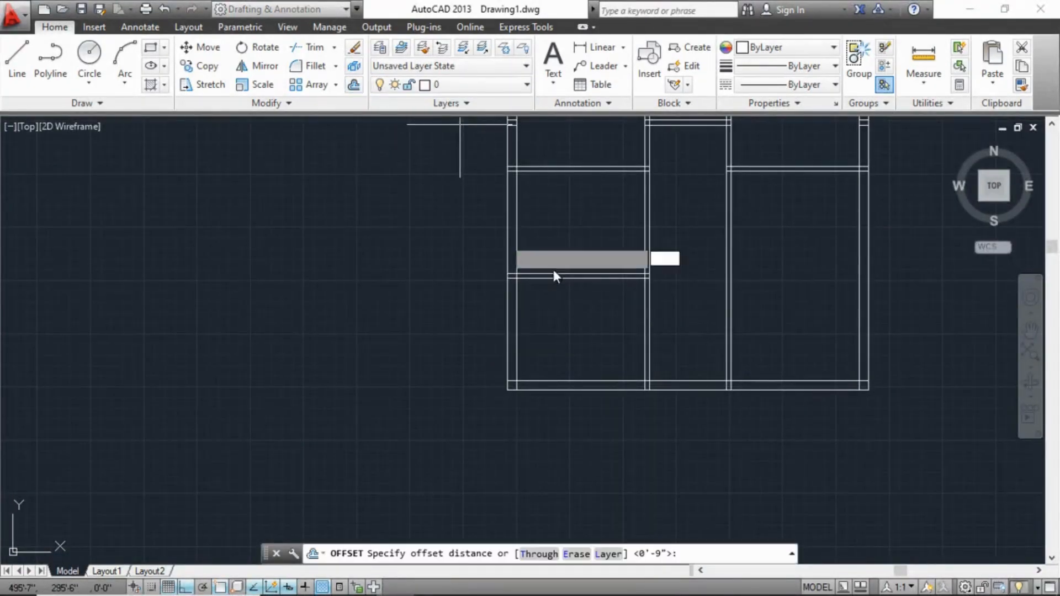
{"action": "type", "text": "4'"}
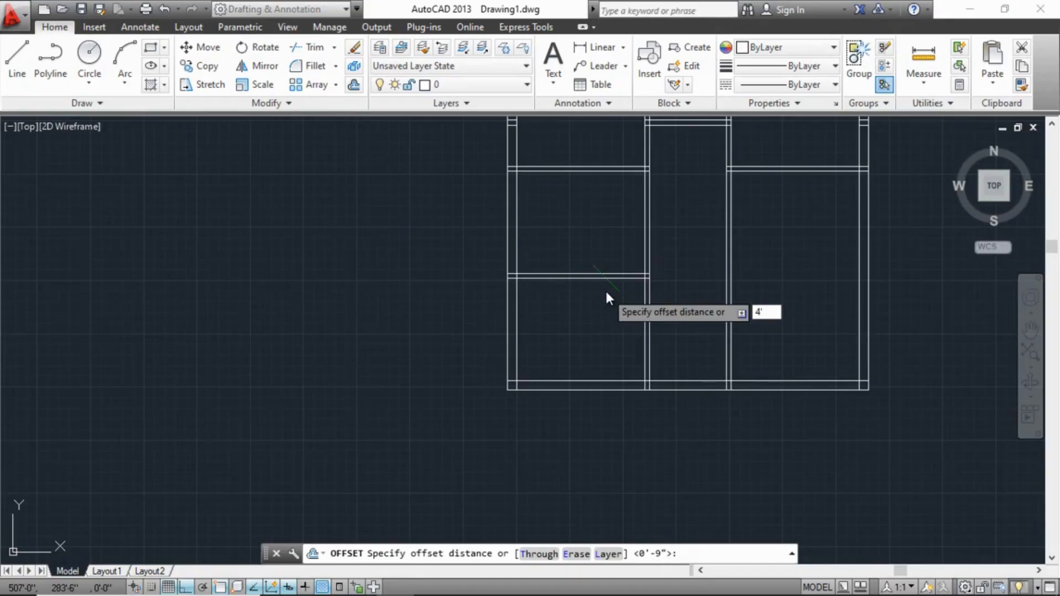
{"action": "key", "text": "Return"}
{"action": "left_click", "coordinate": [651, 336]}
{"action": "left_click", "coordinate": [697, 331]}
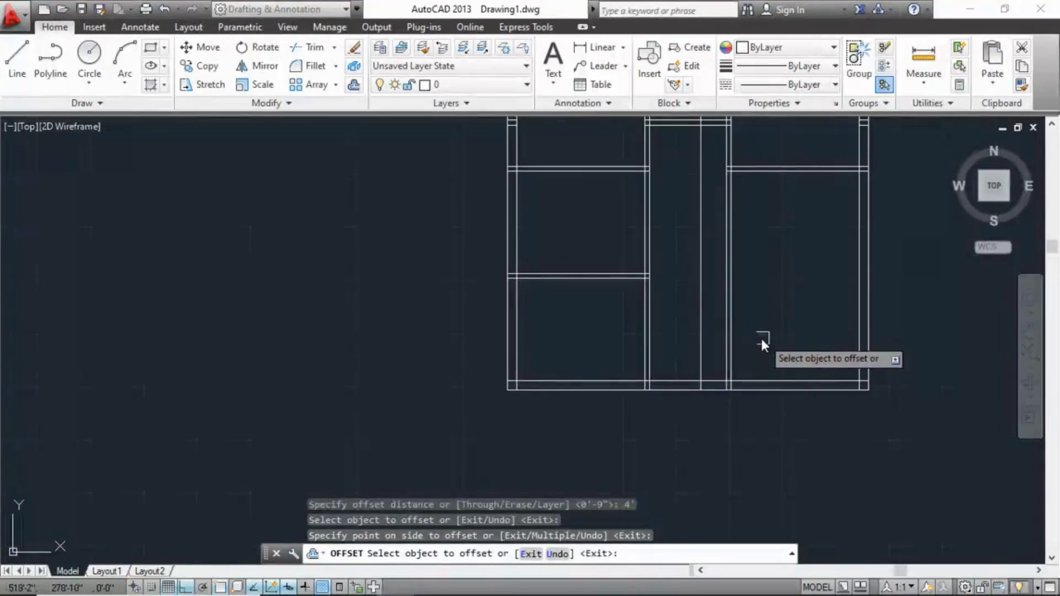
{"action": "key", "text": "Escape"}
{"action": "key", "text": "Escape"}
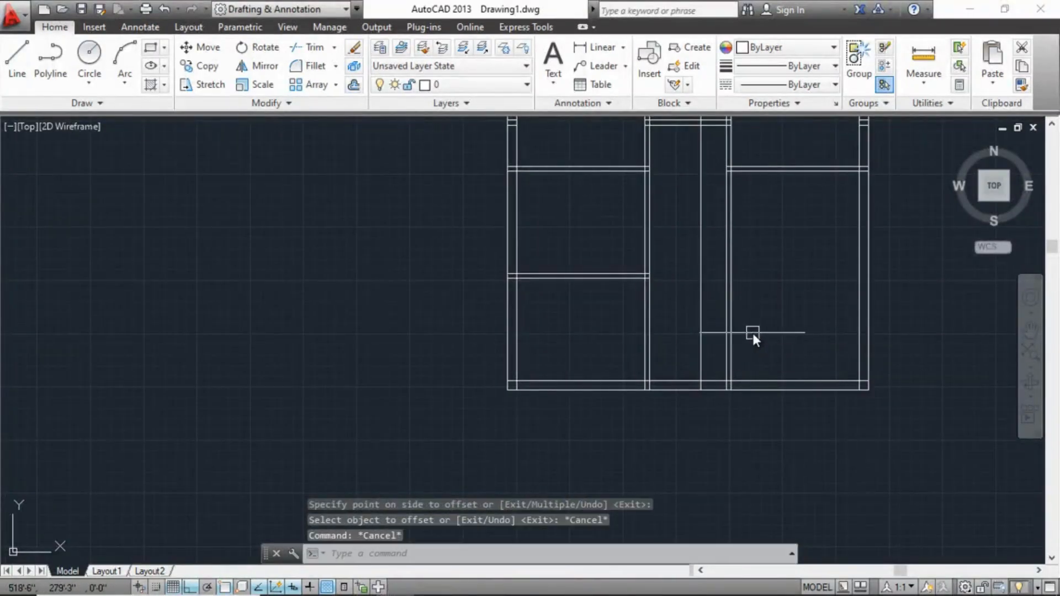
Offset the puja room's right vertical line 4.5" to the right to form its partition wall
{"action": "left_click", "coordinate": [354, 85]}
{"action": "type", "text": "4.5"}
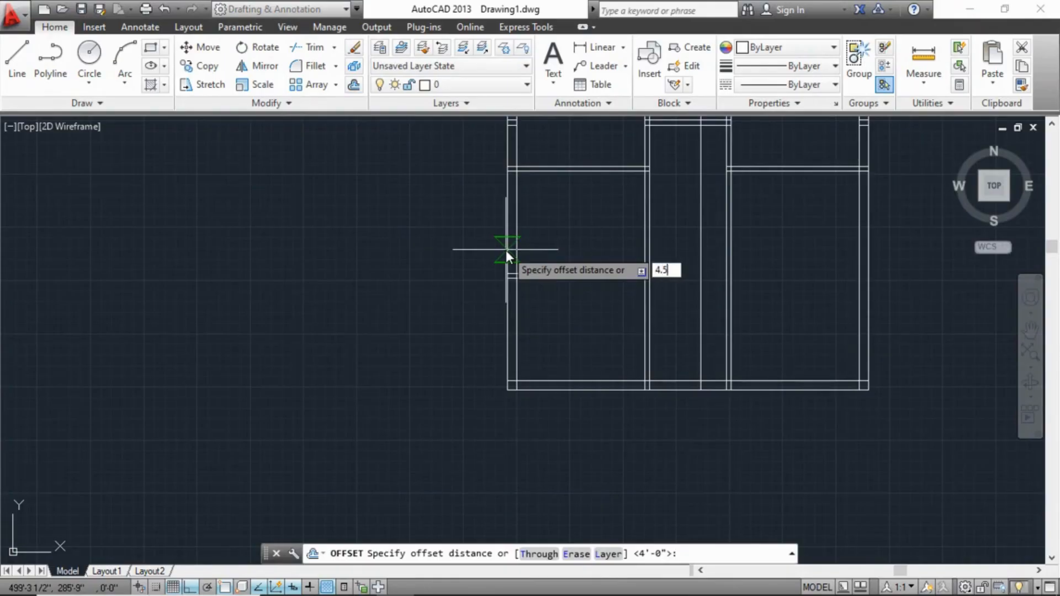
{"action": "key", "text": "Return"}
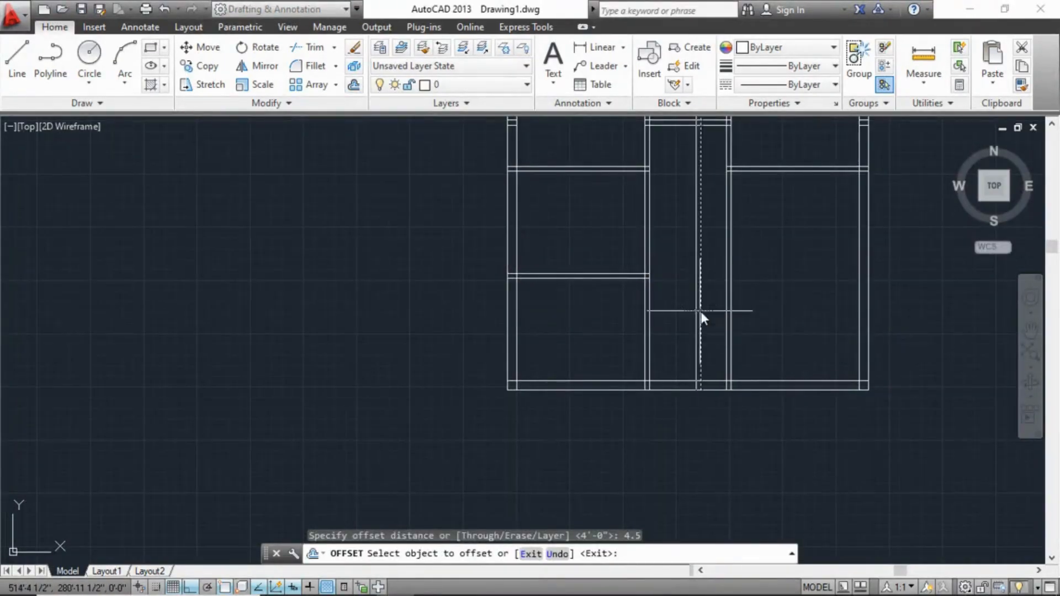
{"action": "left_click", "coordinate": [702, 312]}
{"action": "left_click", "coordinate": [718, 319]}
{"action": "scroll", "coordinate": [714, 326], "scroll_direction": "up", "scroll_amount": 2}
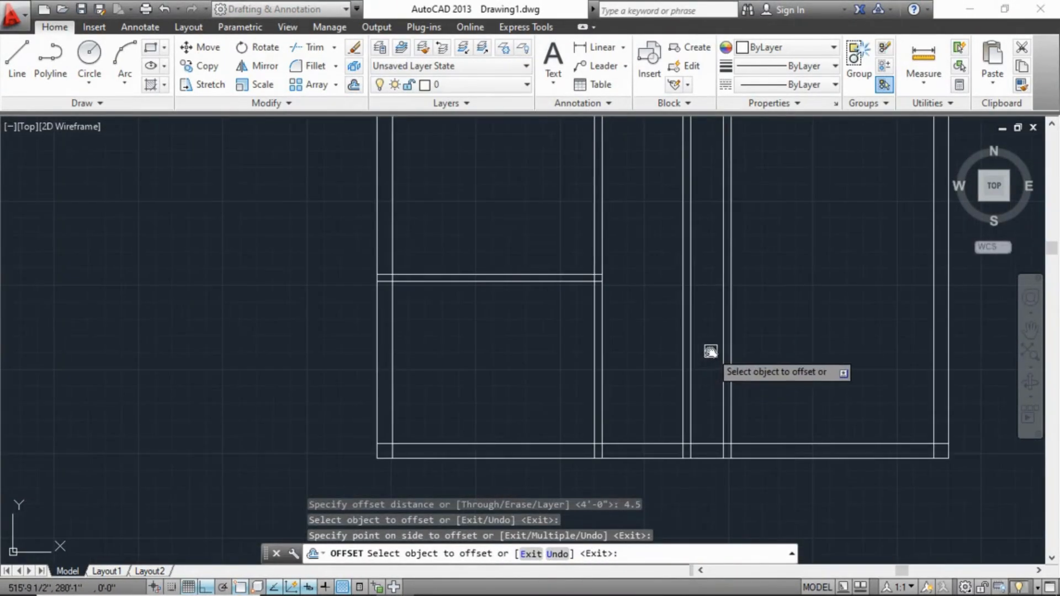
{"action": "key", "text": "Escape"}
{"action": "key", "text": "Escape"}
{"action": "key", "text": "Escape"}
{"action": "scroll", "coordinate": [705, 350], "scroll_direction": "down", "scroll_amount": 2}
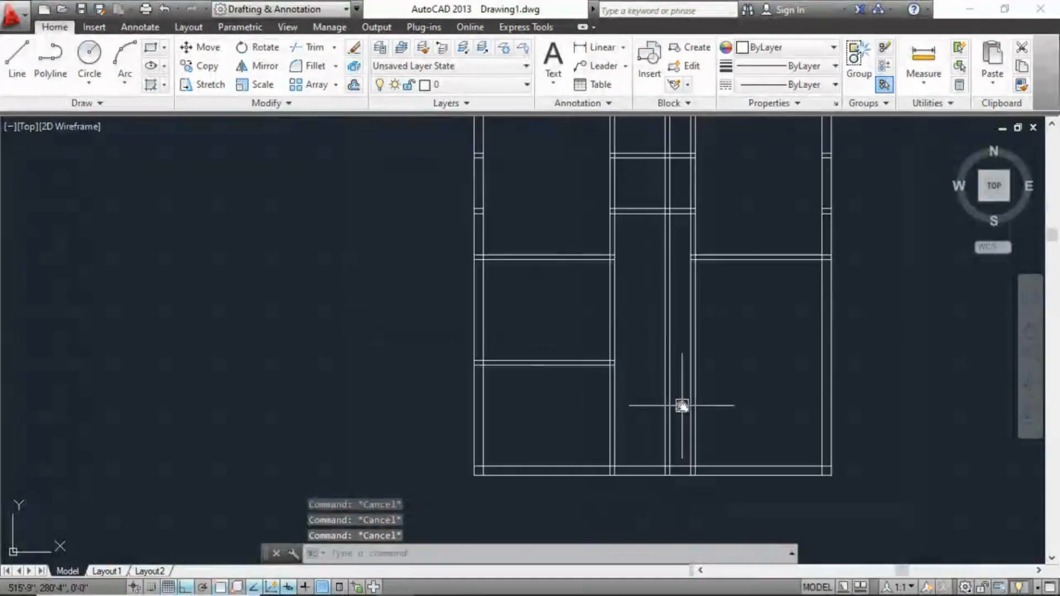
Offset the inner line of the bottom outer wall 4' upward for the puja room's depth
{"action": "left_click", "coordinate": [352, 85]}
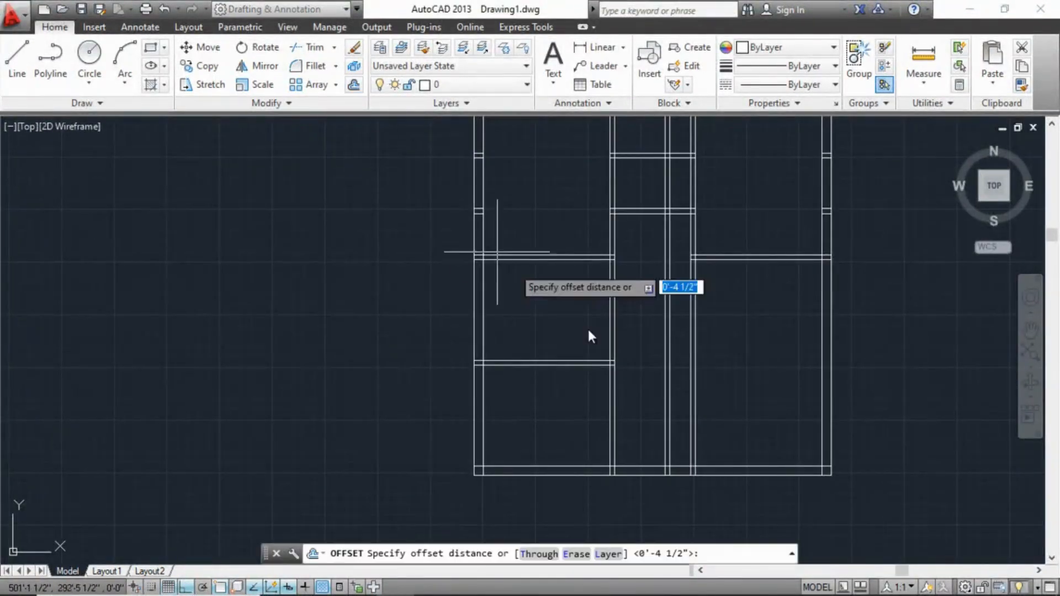
{"action": "type", "text": "4"}
{"action": "key", "text": "Return"}
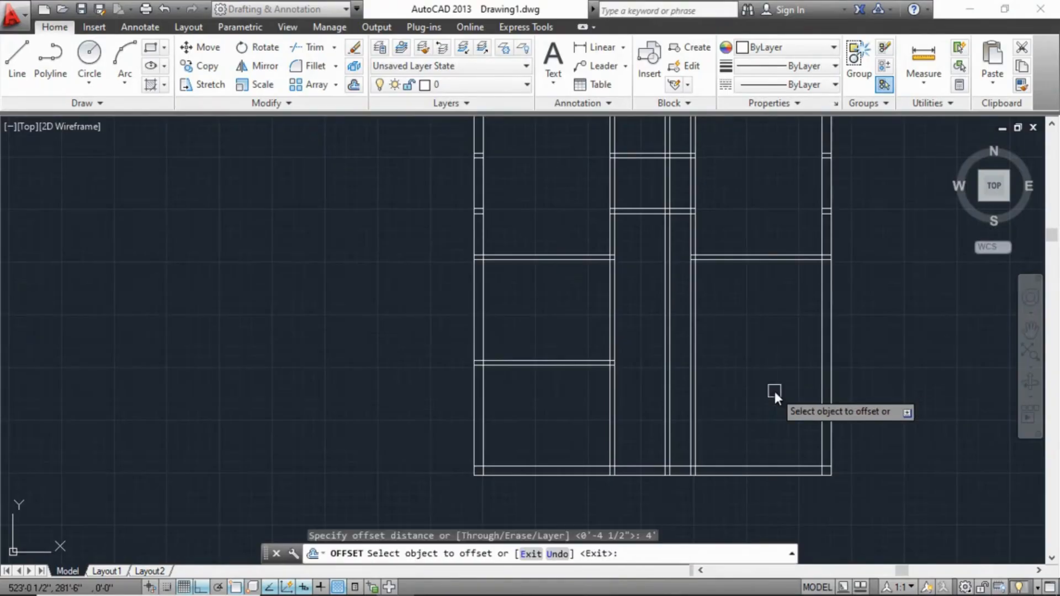
{"action": "left_click", "coordinate": [647, 467]}
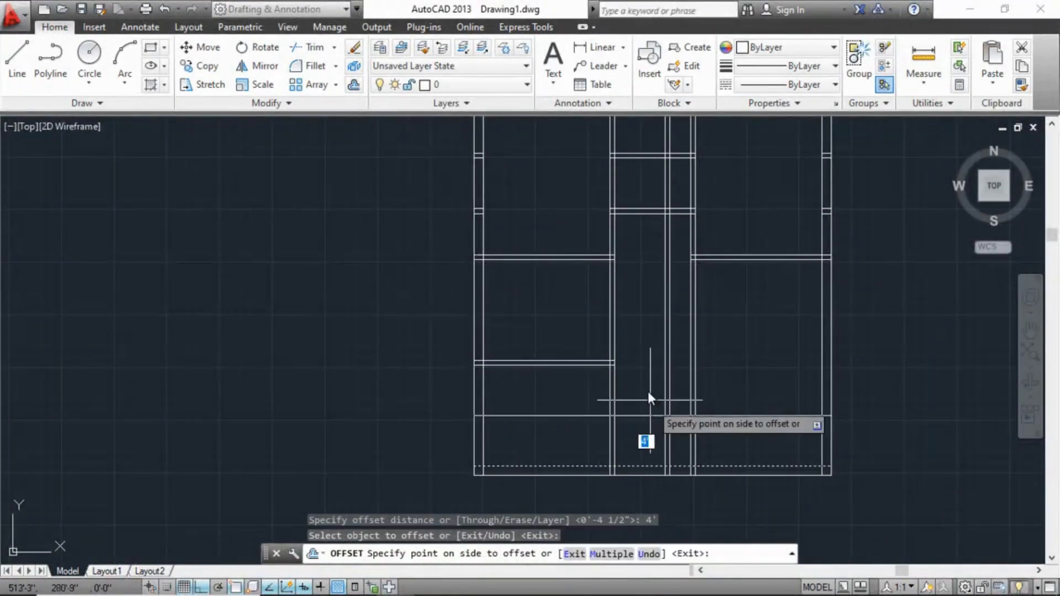
{"action": "left_click", "coordinate": [717, 367]}
{"action": "key", "text": "Escape"}
{"action": "key", "text": "Escape"}
{"action": "key", "text": "Escape"}
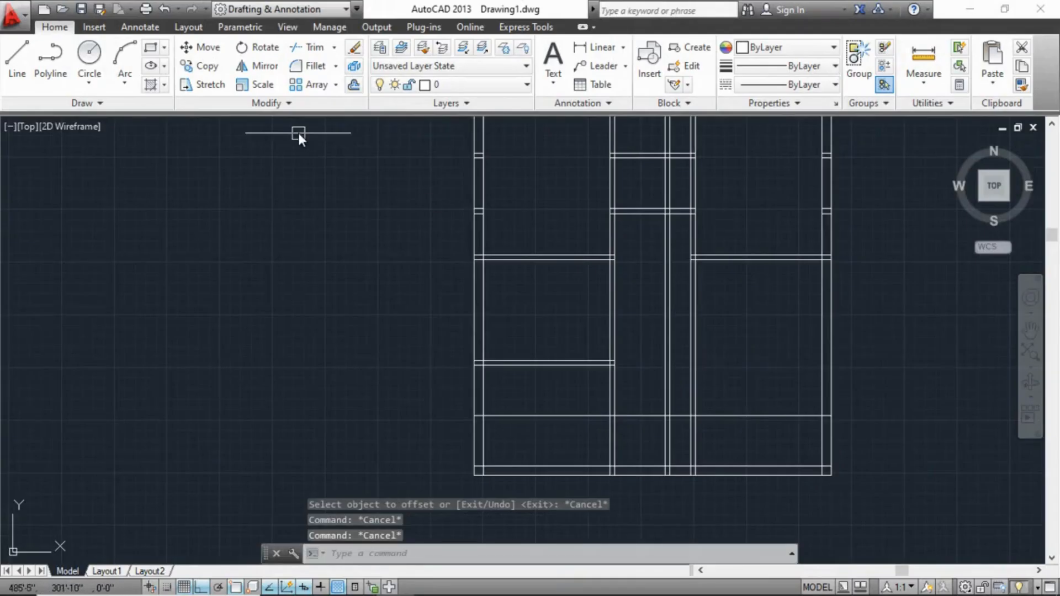
Offset the puja room's top horizontal line 4.5" upward to form its partition wall
{"action": "left_click", "coordinate": [354, 84]}
{"action": "type", "text": "4.5"}
{"action": "key", "text": "Return"}
{"action": "left_click", "coordinate": [648, 415]}
{"action": "left_click", "coordinate": [657, 379]}
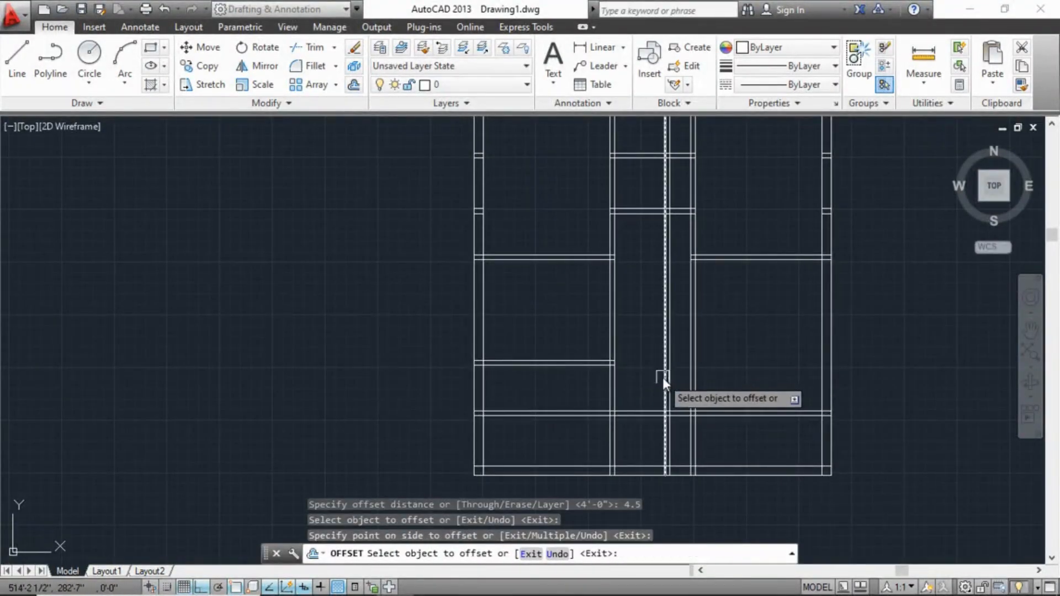
{"action": "key", "text": "Escape"}
{"action": "key", "text": "Escape"}
{"action": "key", "text": "Escape"}
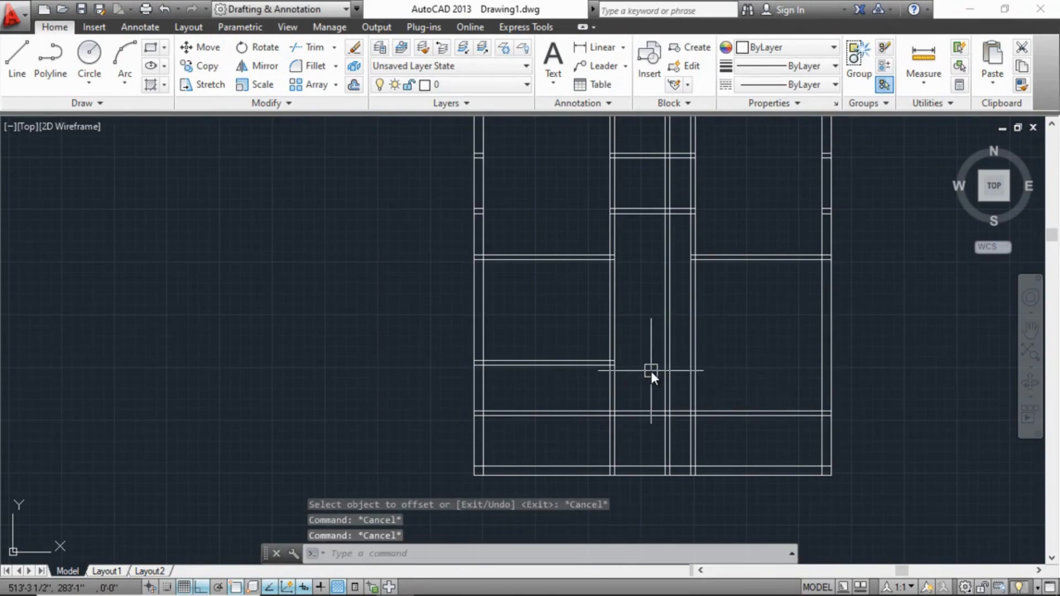
Trim the puja room's wall lines where they run past the room through the hall and kitchen
{"action": "type", "text": "TR"}
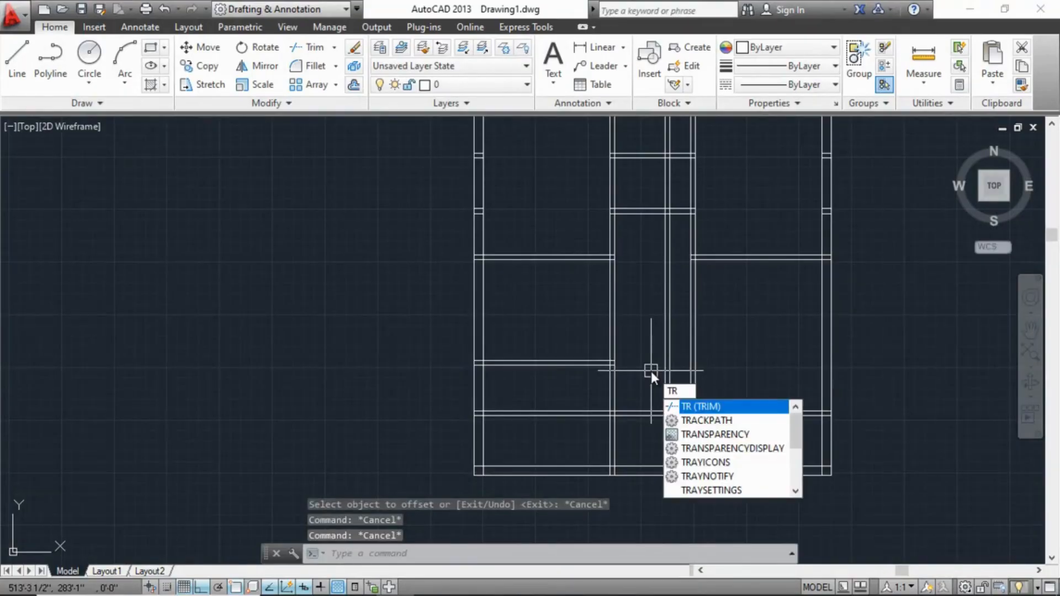
{"action": "key", "text": "Return"}
{"action": "key", "text": "Return"}
{"action": "scroll", "coordinate": [651, 363], "scroll_direction": "up", "scroll_amount": 4}
{"action": "scroll", "coordinate": [756, 334], "scroll_direction": "down", "scroll_amount": 5}
{"action": "left_click", "coordinate": [804, 278]}
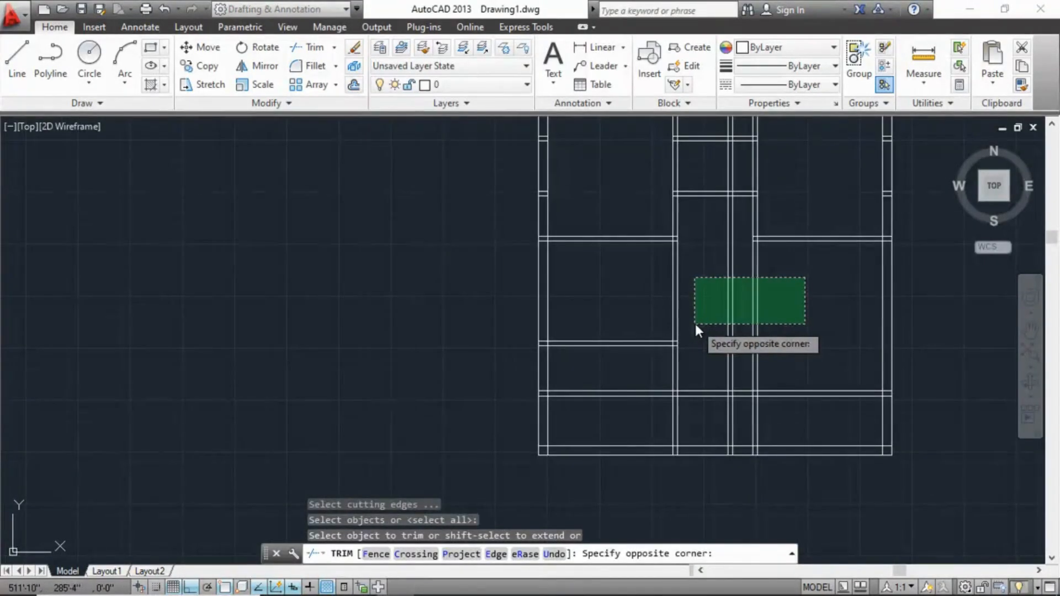
{"action": "left_click", "coordinate": [694, 324]}
{"action": "left_click", "coordinate": [834, 358]}
{"action": "left_click", "coordinate": [693, 412]}
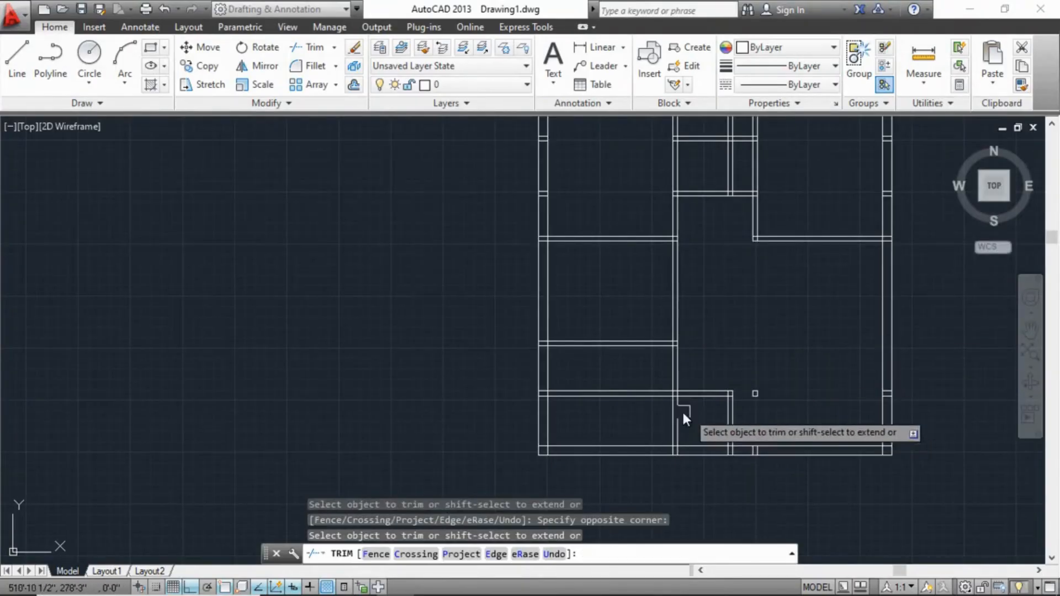
{"action": "left_click", "coordinate": [607, 371]}
{"action": "left_click", "coordinate": [586, 431]}
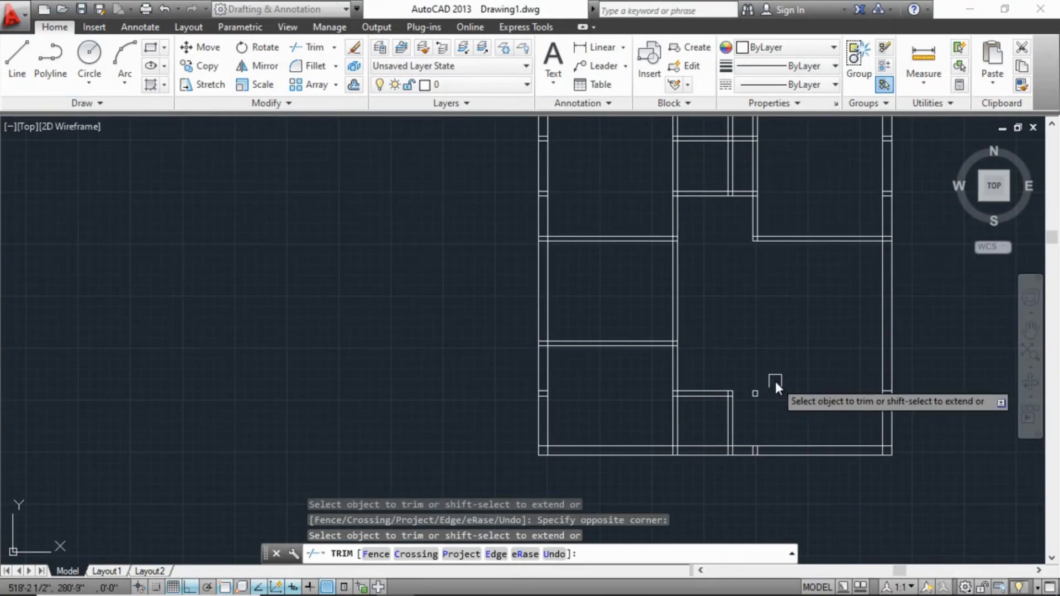
{"action": "key", "text": "Escape"}
Erase the small leftover square of lines to the right of the puja room's top wall
{"action": "scroll", "coordinate": [774, 378], "scroll_direction": "up", "scroll_amount": 3}
{"action": "left_click", "coordinate": [722, 415]}
{"action": "scroll", "coordinate": [710, 434], "scroll_direction": "down", "scroll_amount": 2}
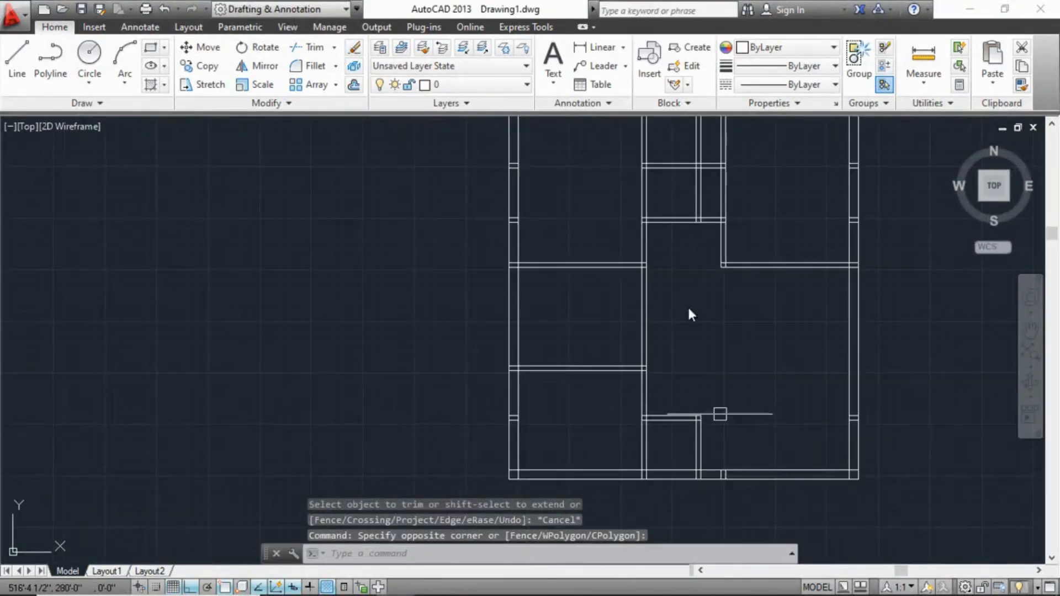
{"action": "left_click", "coordinate": [691, 296]}
{"action": "key", "text": "Delete"}
Erase the two leftover vertical lines running through the toilets
{"action": "scroll", "coordinate": [700, 218], "scroll_direction": "up", "scroll_amount": 3}
{"action": "left_click", "coordinate": [700, 202]}
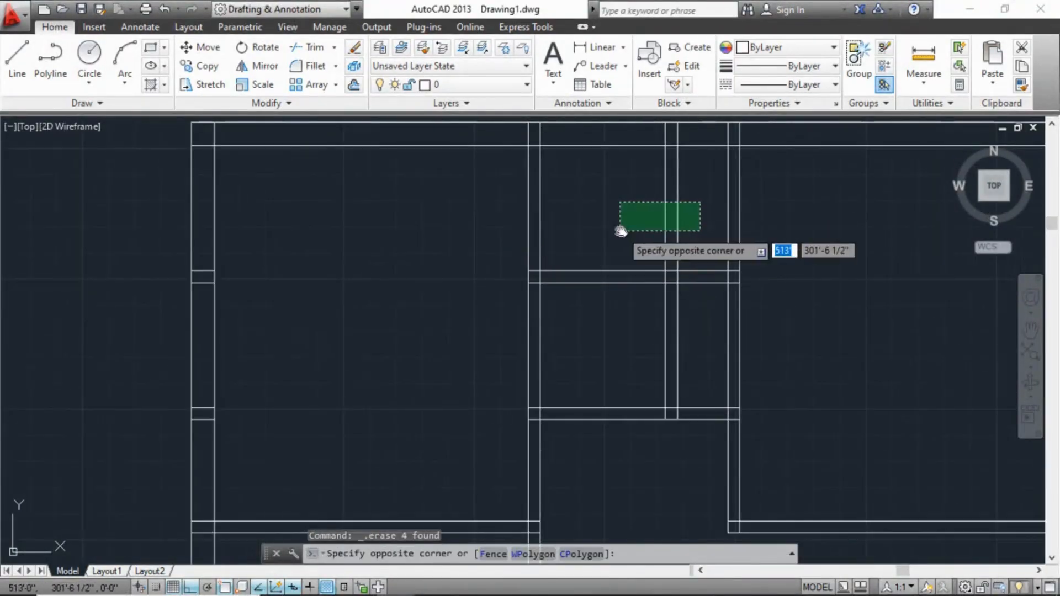
{"action": "scroll", "coordinate": [620, 230], "scroll_direction": "down", "scroll_amount": 4}
{"action": "left_click", "coordinate": [648, 283]}
{"action": "key", "text": "Delete"}
{"action": "scroll", "coordinate": [651, 284], "scroll_direction": "up", "scroll_amount": 4}
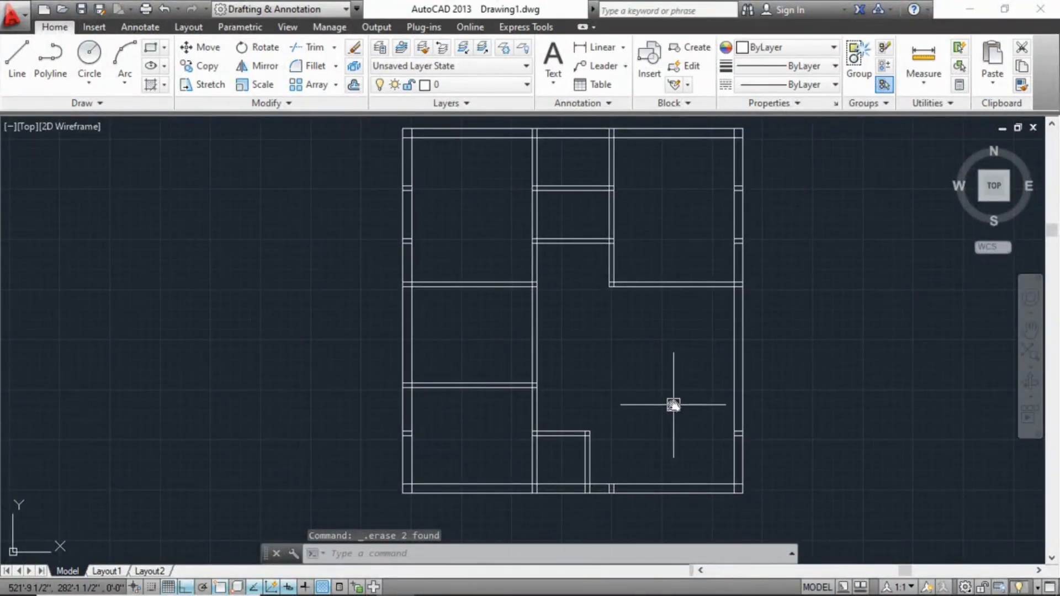
Erase the two short leftover lines across the left outer wall beside the kitchen
{"action": "scroll", "coordinate": [404, 430], "scroll_direction": "up", "scroll_amount": 4}
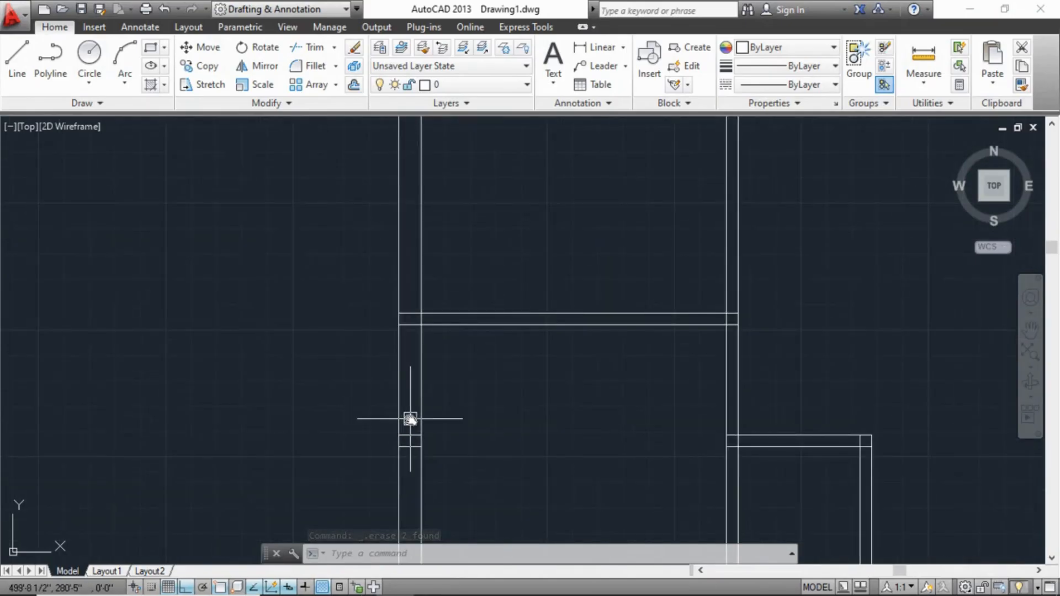
{"action": "scroll", "coordinate": [410, 420], "scroll_direction": "down", "scroll_amount": 3}
{"action": "scroll", "coordinate": [406, 398], "scroll_direction": "up", "scroll_amount": 5}
{"action": "left_click", "coordinate": [404, 389]}
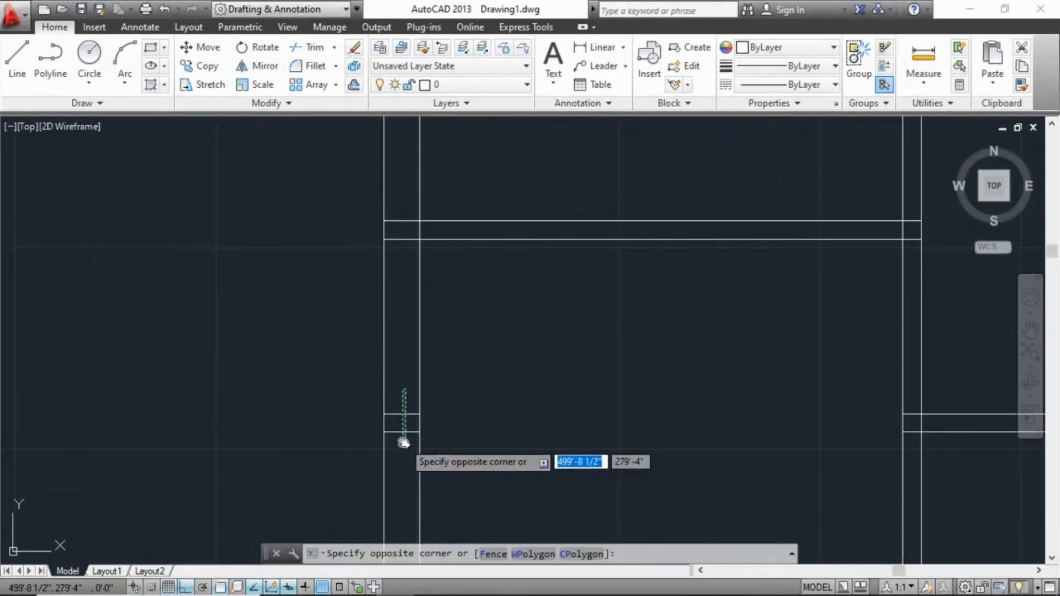
{"action": "left_click", "coordinate": [404, 442]}
{"action": "key", "text": "Delete"}
{"action": "scroll", "coordinate": [440, 382], "scroll_direction": "down", "scroll_amount": 3}
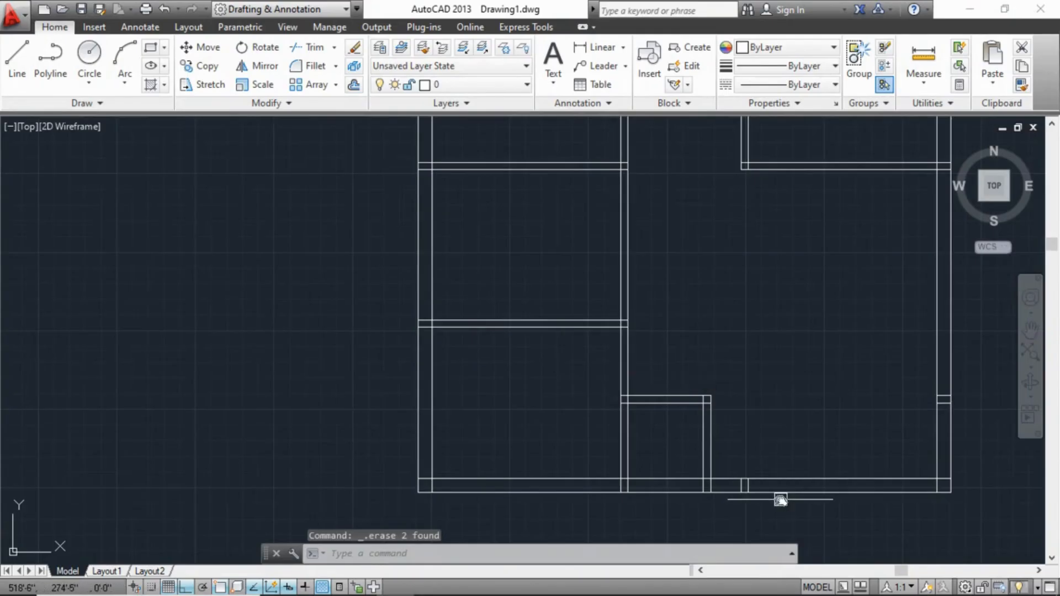
Erase the two short leftover lines across the bottom outer wall to the right of the puja room
{"action": "scroll", "coordinate": [787, 486], "scroll_direction": "up", "scroll_amount": 3}
{"action": "left_click", "coordinate": [730, 461]}
{"action": "left_click", "coordinate": [674, 464]}
{"action": "key", "text": "Delete"}
{"action": "scroll", "coordinate": [723, 435], "scroll_direction": "down", "scroll_amount": 5}
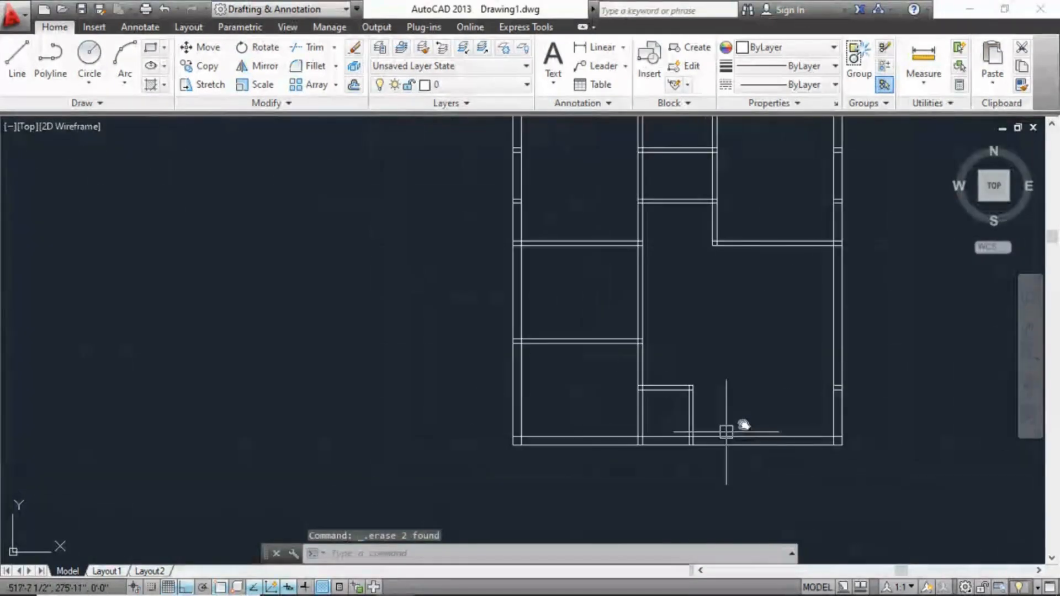
Erase the two short leftover lines across the right outer wall level with the puja room's top wall
{"action": "scroll", "coordinate": [841, 392], "scroll_direction": "up", "scroll_amount": 3}
{"action": "left_click", "coordinate": [793, 417]}
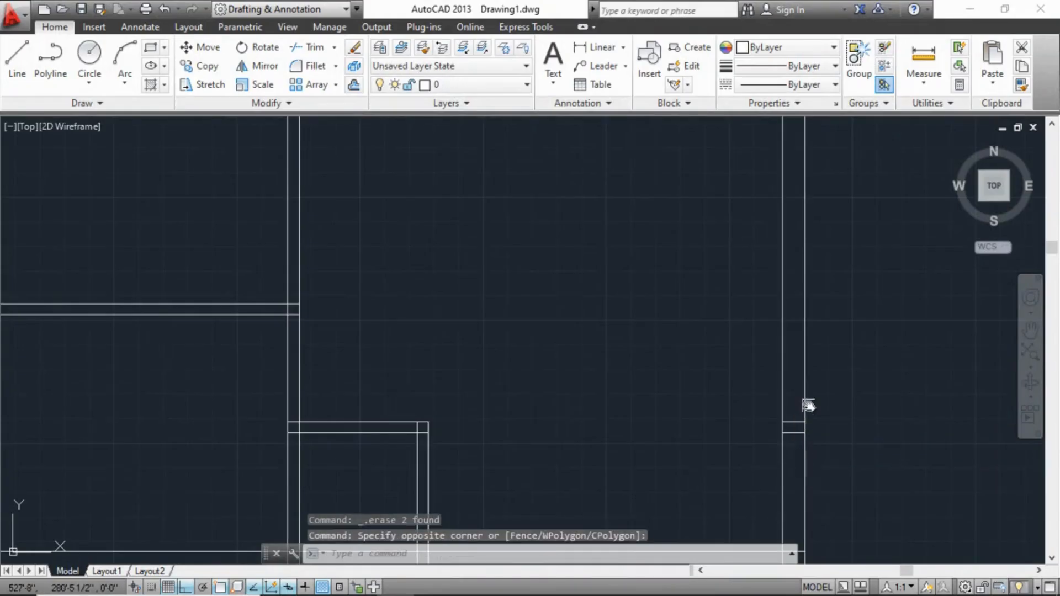
{"action": "scroll", "coordinate": [800, 409], "scroll_direction": "up", "scroll_amount": 3}
{"action": "left_click", "coordinate": [798, 429]}
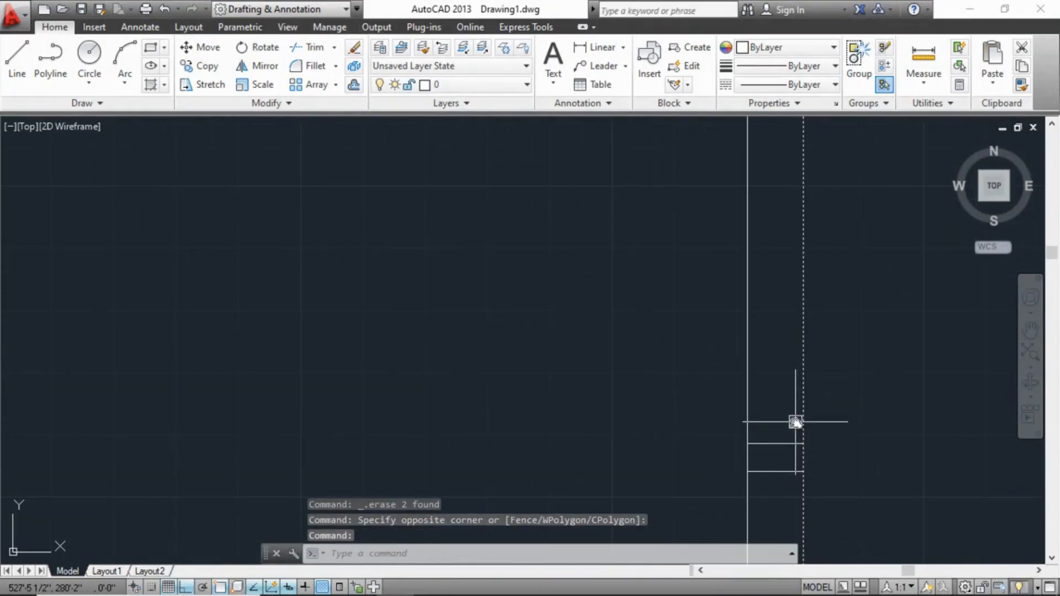
{"action": "key", "text": "Escape"}
{"action": "key", "text": "Escape"}
{"action": "left_click", "coordinate": [789, 423]}
{"action": "left_click", "coordinate": [757, 481]}
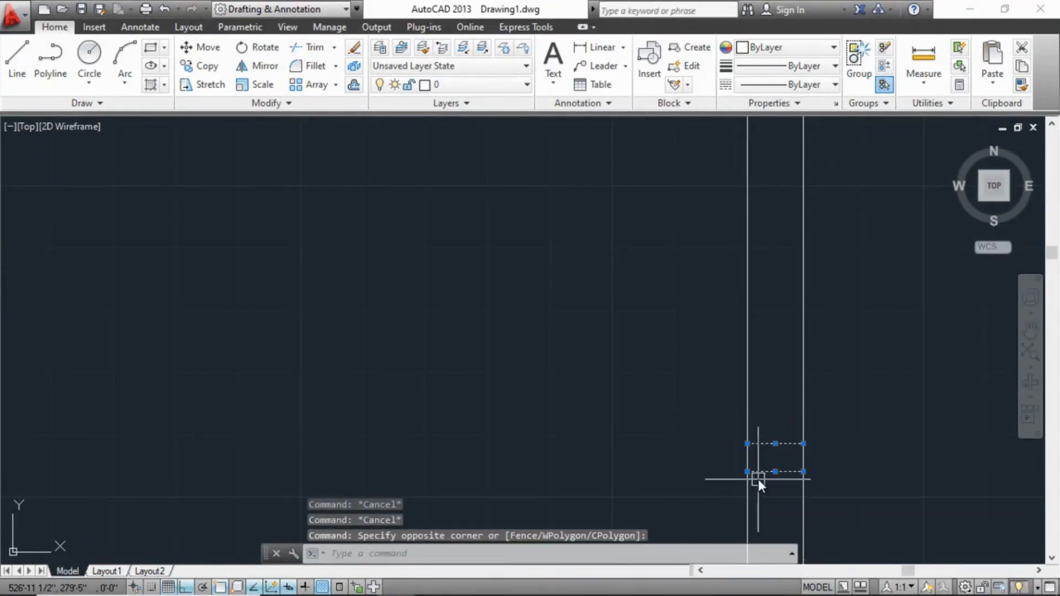
{"action": "key", "text": "Delete"}
Erase both pairs of short leftover lines across the right outer wall beside the upper-right bedroom
{"action": "scroll", "coordinate": [779, 333], "scroll_direction": "down", "scroll_amount": 5}
{"action": "middle_click_drag", "start_coordinate": [778, 333], "coordinate": [745, 451]}
{"action": "scroll", "coordinate": [733, 195], "scroll_direction": "up", "scroll_amount": 5}
{"action": "middle_click_drag", "start_coordinate": [733, 195], "coordinate": [732, 236]}
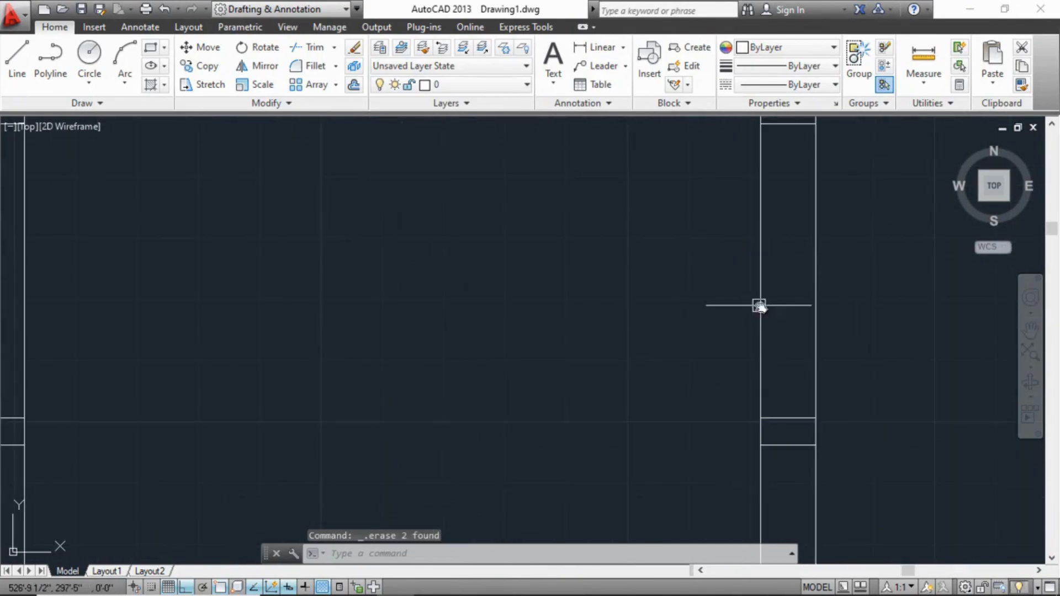
{"action": "left_click", "coordinate": [800, 369]}
{"action": "left_click", "coordinate": [764, 479]}
{"action": "key", "text": "Delete"}
{"action": "middle_click_drag", "start_coordinate": [787, 187], "coordinate": [703, 365]}
{"action": "left_click", "coordinate": [708, 251]}
{"action": "left_click", "coordinate": [698, 323]}
{"action": "key", "text": "Delete"}
{"action": "scroll", "coordinate": [707, 281], "scroll_direction": "down", "scroll_amount": 5}
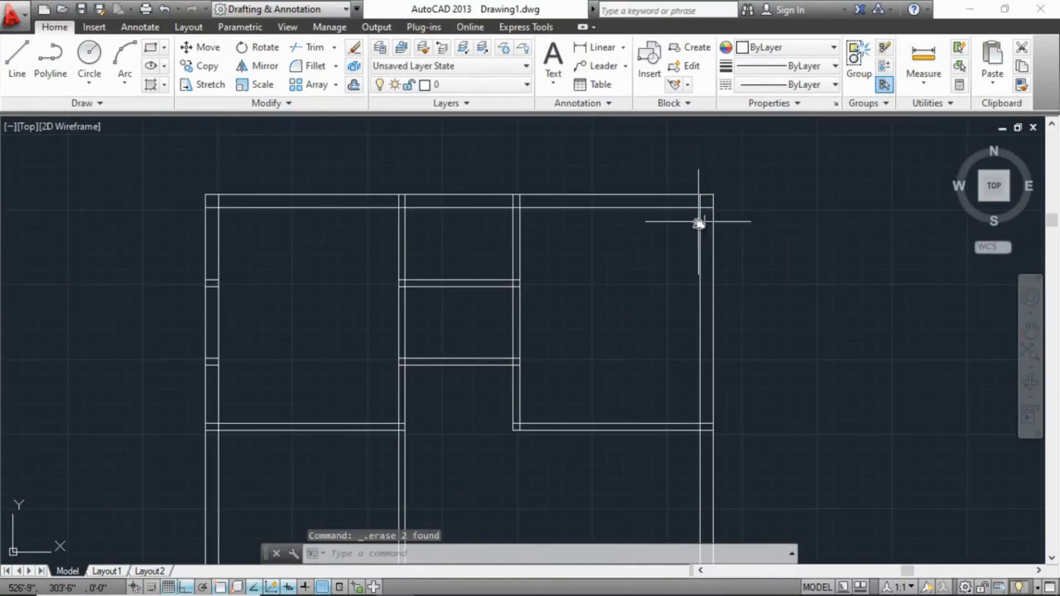
Erase both pairs of short leftover lines across the left outer wall beside the upper-left bedroom
{"action": "scroll", "coordinate": [218, 300], "scroll_direction": "up", "scroll_amount": 2}
{"action": "middle_click_drag", "start_coordinate": [218, 300], "coordinate": [251, 270]}
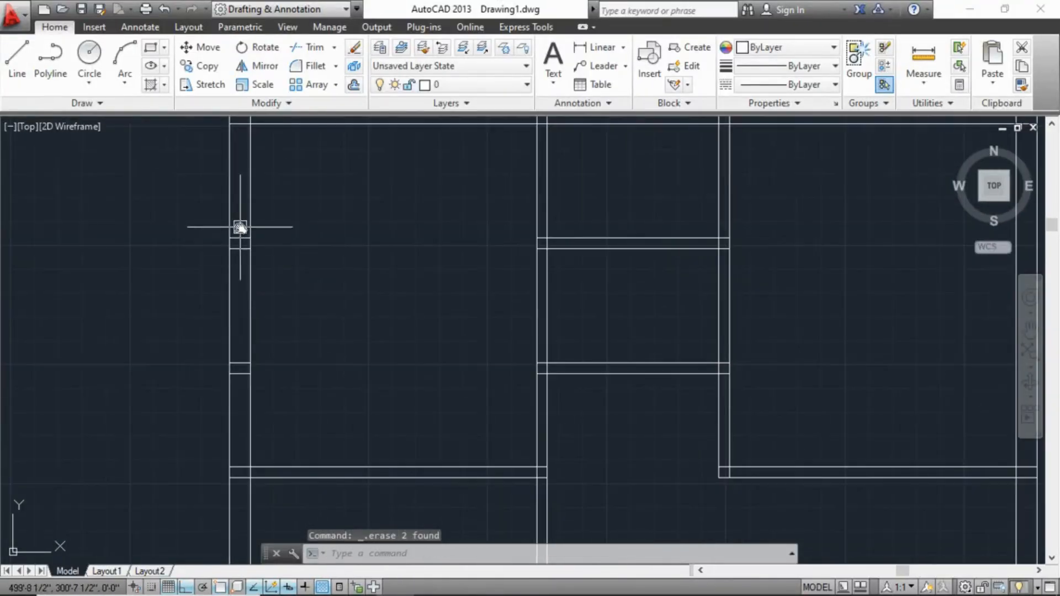
{"action": "left_click", "coordinate": [241, 226]}
{"action": "left_click", "coordinate": [239, 286]}
{"action": "key", "text": "Delete"}
{"action": "left_click", "coordinate": [244, 349]}
{"action": "key", "text": "Escape"}
{"action": "scroll", "coordinate": [233, 367], "scroll_direction": "up", "scroll_amount": 3}
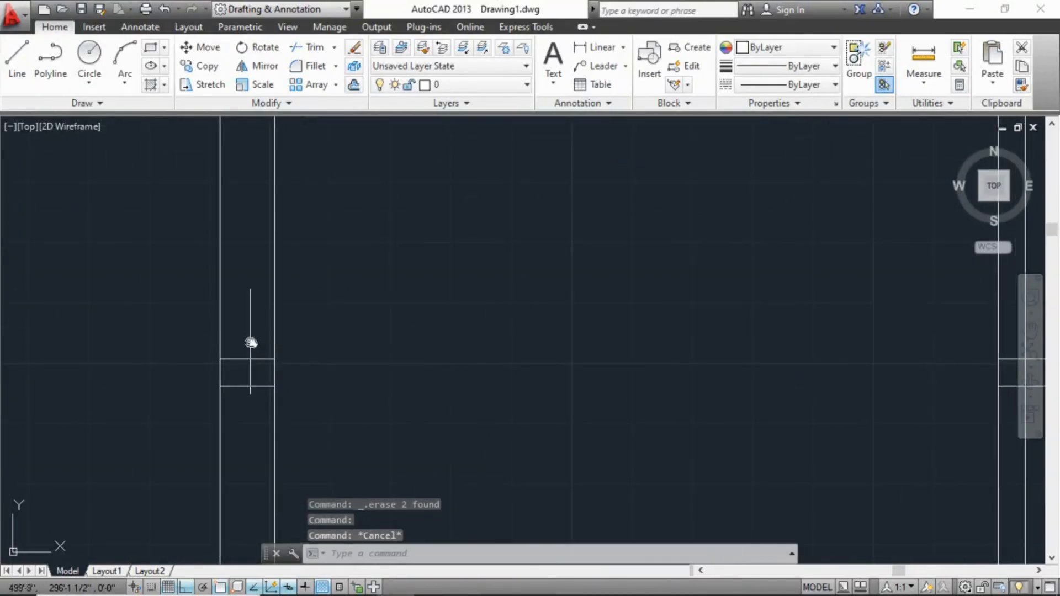
{"action": "left_click", "coordinate": [248, 343]}
{"action": "left_click", "coordinate": [236, 389]}
{"action": "key", "text": "Delete"}
{"action": "scroll", "coordinate": [336, 315], "scroll_direction": "down", "scroll_amount": 5}
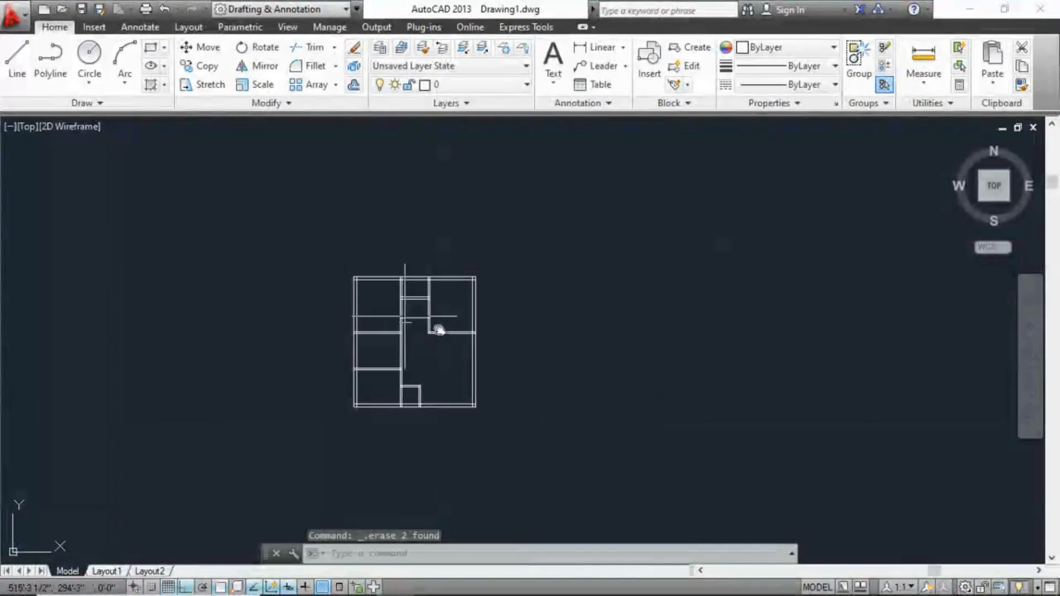
Compare the drafted walls with the plan image around the dining area, kitchen and puja room
{"action": "scroll", "coordinate": [414, 383], "scroll_direction": "up", "scroll_amount": 3}
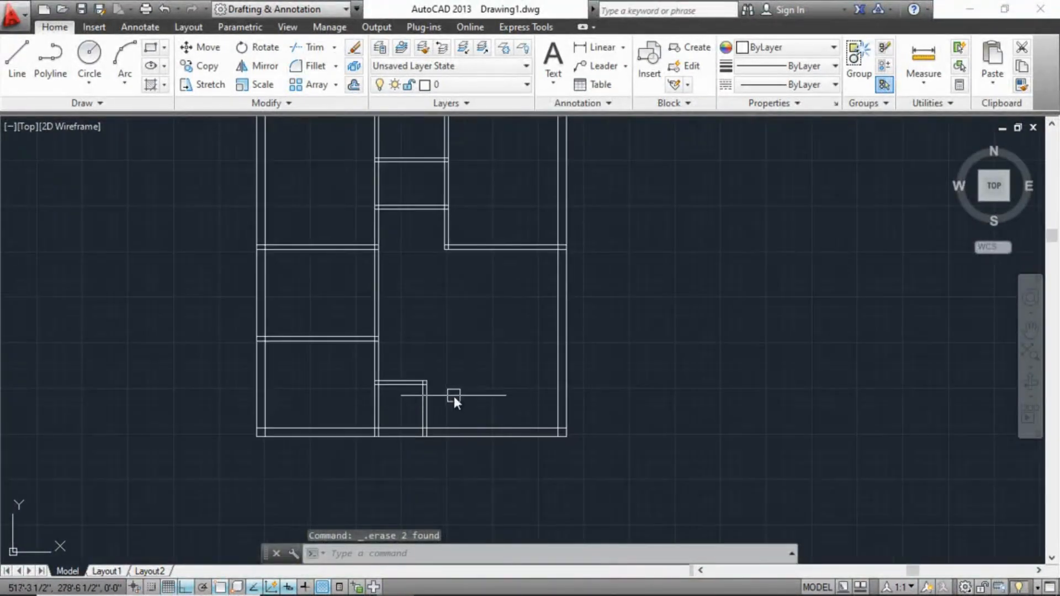
{"action": "middle_click_drag", "start_coordinate": [507, 369], "coordinate": [542, 435]}
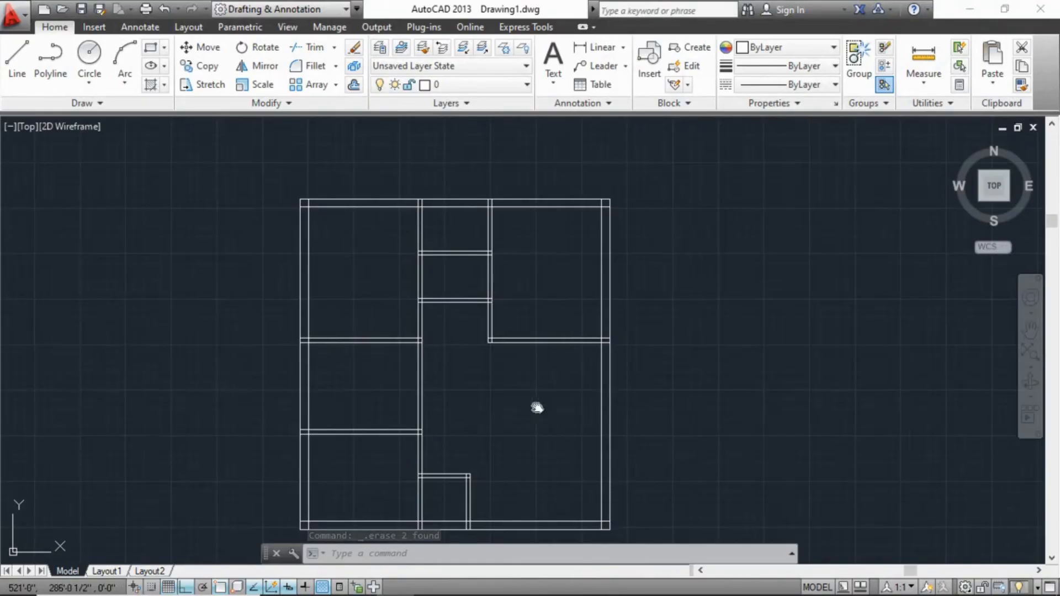
{"action": "scroll", "coordinate": [465, 420], "scroll_direction": "down", "scroll_amount": 6}
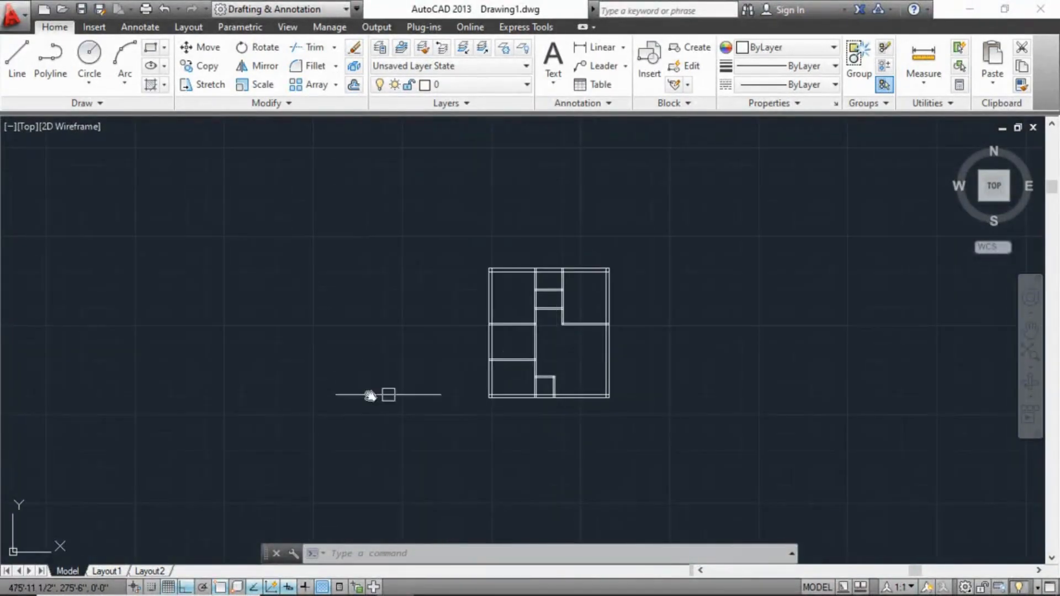
{"action": "middle_click_drag", "start_coordinate": [334, 393], "coordinate": [609, 325]}
{"action": "middle_click_drag", "start_coordinate": [45, 357], "coordinate": [265, 317]}
{"action": "scroll", "coordinate": [265, 317], "scroll_direction": "up", "scroll_amount": 4}
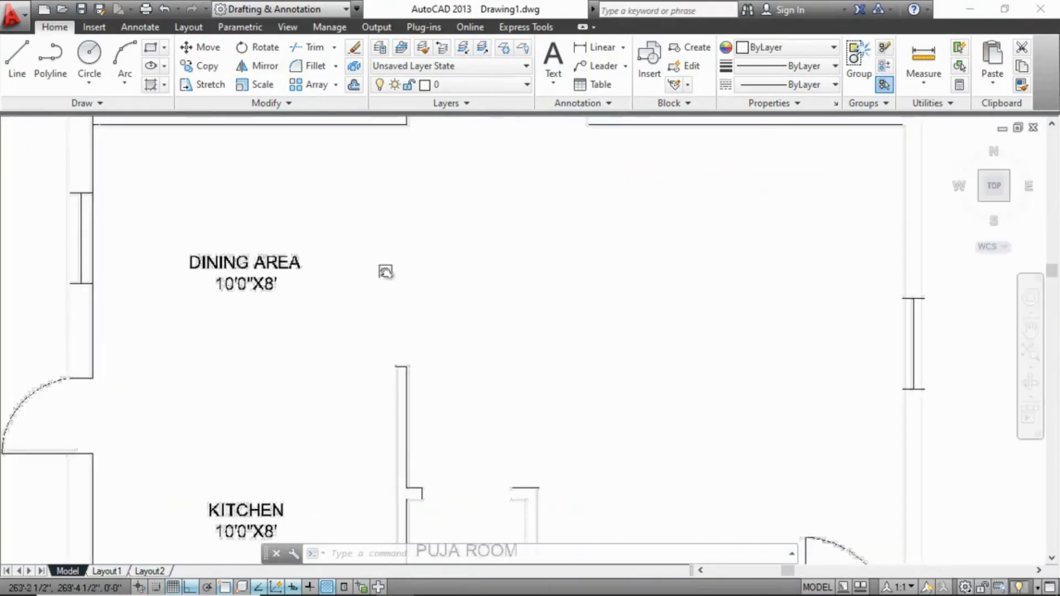
{"action": "scroll", "coordinate": [383, 274], "scroll_direction": "down", "scroll_amount": 6}
{"action": "middle_click_drag", "start_coordinate": [391, 285], "coordinate": [392, 308]}
{"action": "scroll", "coordinate": [393, 308], "scroll_direction": "down", "scroll_amount": 2}
{"action": "scroll", "coordinate": [646, 284], "scroll_direction": "up", "scroll_amount": 10}
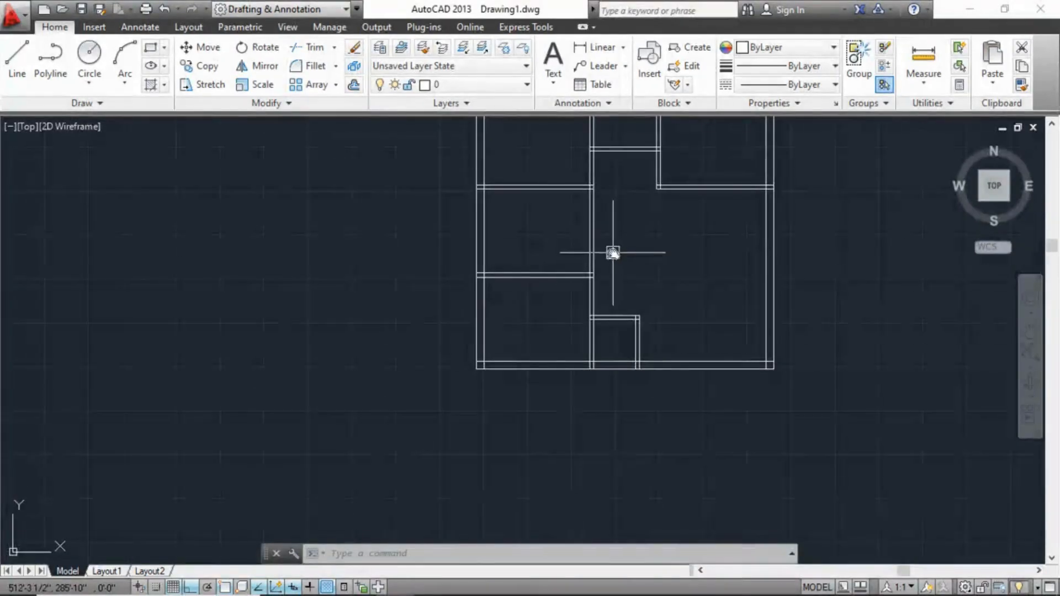
Trim away the vertical partition between the dining area and the hall to leave that side open
{"action": "middle_click_drag", "start_coordinate": [613, 250], "coordinate": [615, 305]}
{"action": "scroll", "coordinate": [607, 286], "scroll_direction": "up", "scroll_amount": 2}
{"action": "type", "text": "r"}
{"action": "key", "text": "Return"}
{"action": "key", "text": "Return"}
{"action": "left_click", "coordinate": [633, 258]}
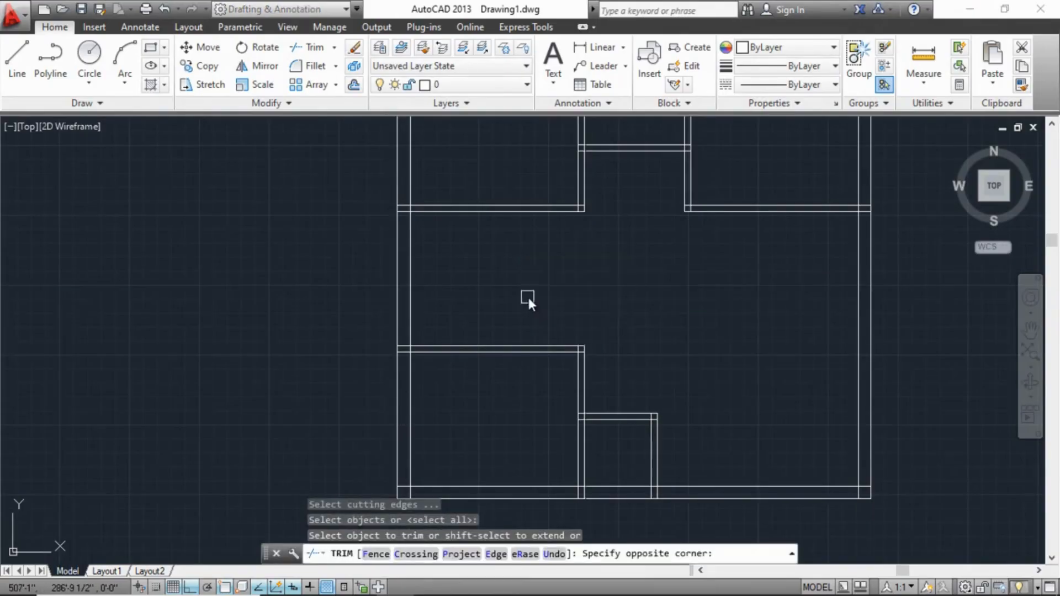
{"action": "left_click", "coordinate": [527, 301]}
{"action": "scroll", "coordinate": [533, 303], "scroll_direction": "down", "scroll_amount": 4}
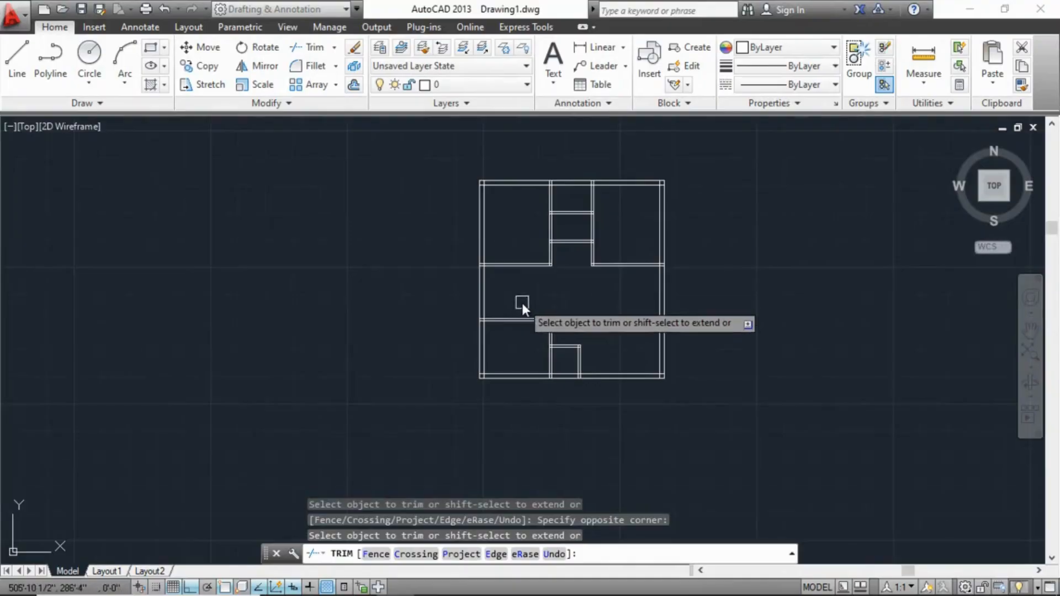
Examine in the plan image how the dining area and kitchen are separated
{"action": "scroll", "coordinate": [524, 307], "scroll_direction": "up", "scroll_amount": 4}
{"action": "scroll", "coordinate": [523, 308], "scroll_direction": "down", "scroll_amount": 10}
{"action": "scroll", "coordinate": [116, 386], "scroll_direction": "up", "scroll_amount": 10}
{"action": "scroll", "coordinate": [109, 387], "scroll_direction": "down", "scroll_amount": 6}
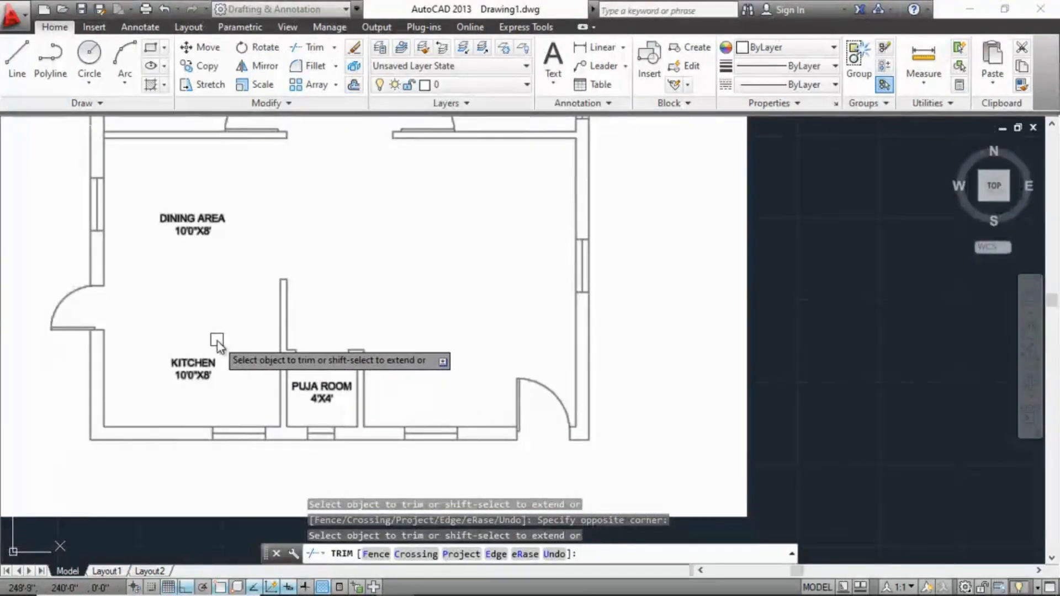
{"action": "scroll", "coordinate": [251, 341], "scroll_direction": "up", "scroll_amount": 2}
{"action": "scroll", "coordinate": [544, 336], "scroll_direction": "down", "scroll_amount": 4}
{"action": "mouse_move", "coordinate": [1024, 250]}
{"action": "middle_mouse_down"}
{"action": "mouse_move", "coordinate": [883, 298]}
{"action": "mouse_move", "coordinate": [792, 300]}
{"action": "middle_mouse_up"}
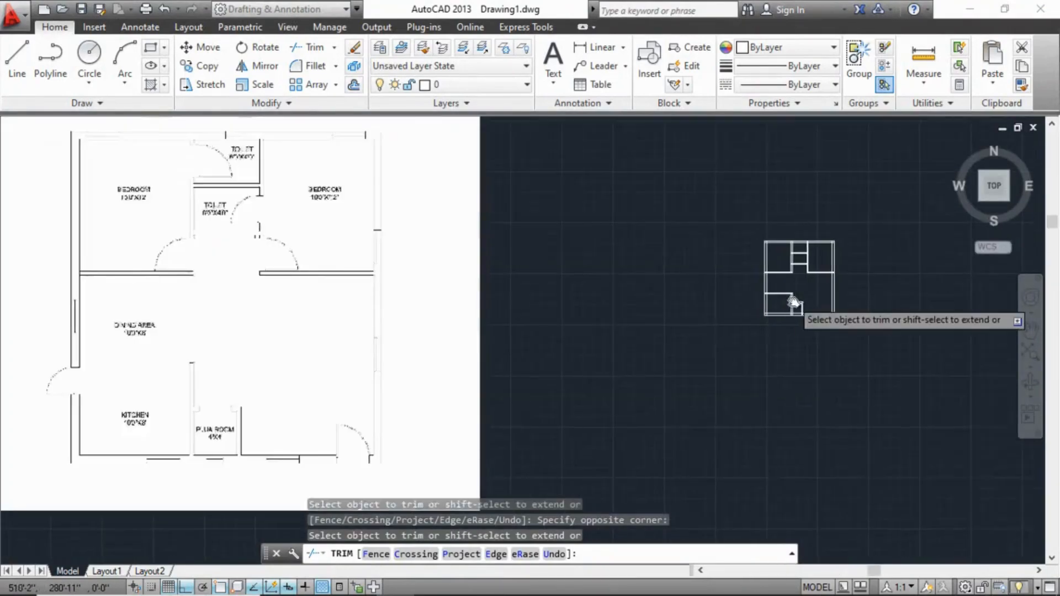
{"action": "scroll", "coordinate": [792, 300], "scroll_direction": "up", "scroll_amount": 8}
{"action": "scroll", "coordinate": [734, 319], "scroll_direction": "down", "scroll_amount": 2}
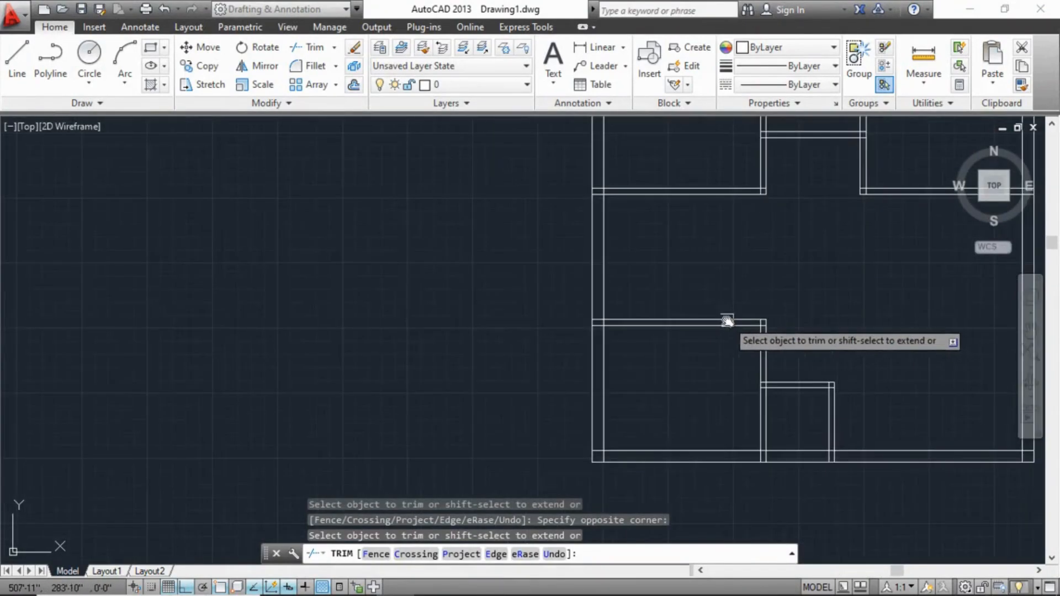
Trim away the horizontal partition between the dining area and the kitchen
{"action": "scroll", "coordinate": [724, 323], "scroll_direction": "down", "scroll_amount": 2}
{"action": "left_click", "coordinate": [574, 366]}
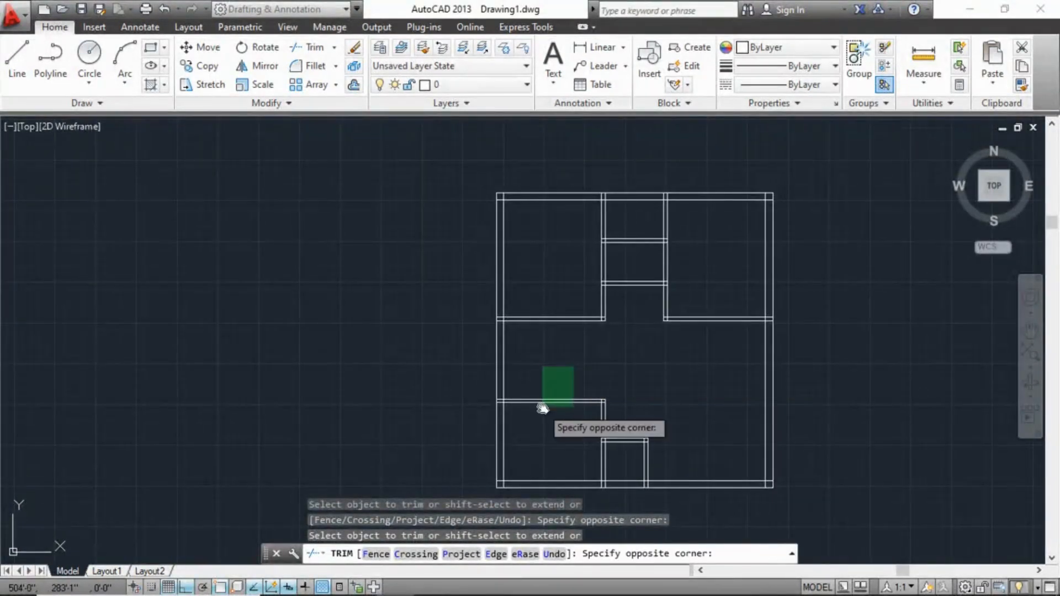
{"action": "left_click", "coordinate": [536, 425]}
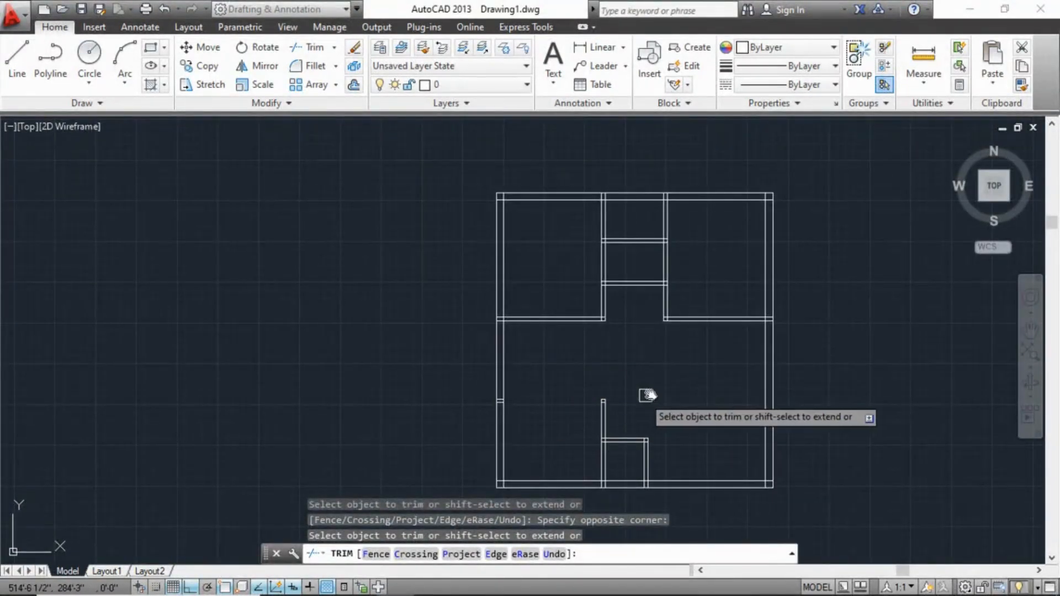
{"action": "scroll", "coordinate": [640, 397], "scroll_direction": "up", "scroll_amount": 3}
{"action": "key", "text": "Escape"}
Erase the two short leftover lines across the left outer wall between the dining area and kitchen
{"action": "scroll", "coordinate": [630, 398], "scroll_direction": "down", "scroll_amount": 3}
{"action": "middle_click_drag", "start_coordinate": [663, 370], "coordinate": [632, 358]}
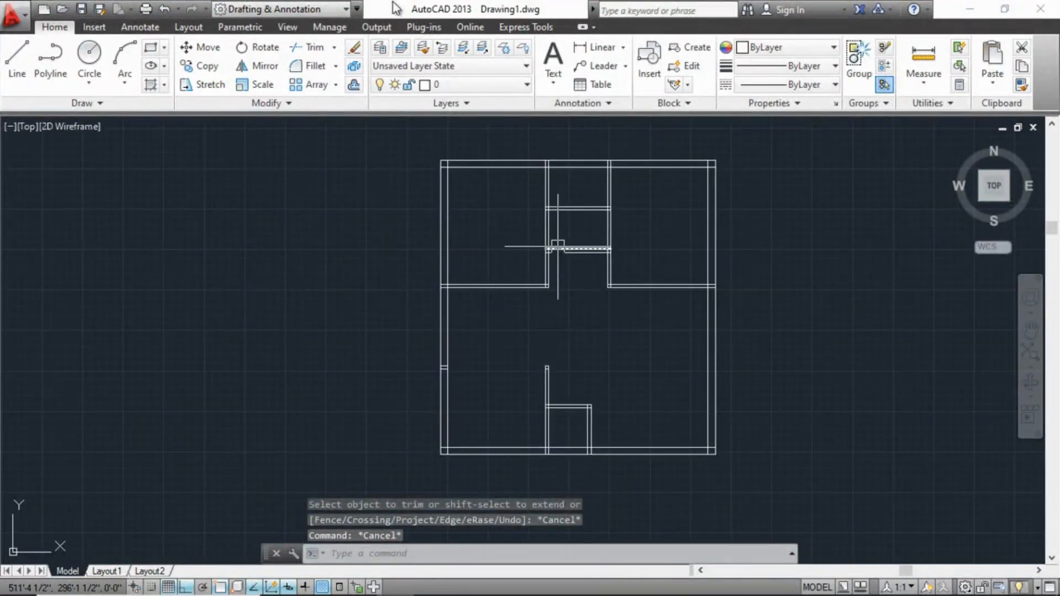
{"action": "scroll", "coordinate": [436, 364], "scroll_direction": "up", "scroll_amount": 6}
{"action": "left_click", "coordinate": [450, 248]}
{"action": "left_click", "coordinate": [428, 323]}
{"action": "scroll", "coordinate": [447, 302], "scroll_direction": "down", "scroll_amount": 4}
{"action": "key", "text": "Delete"}
{"action": "scroll", "coordinate": [720, 317], "scroll_direction": "down", "scroll_amount": 4}
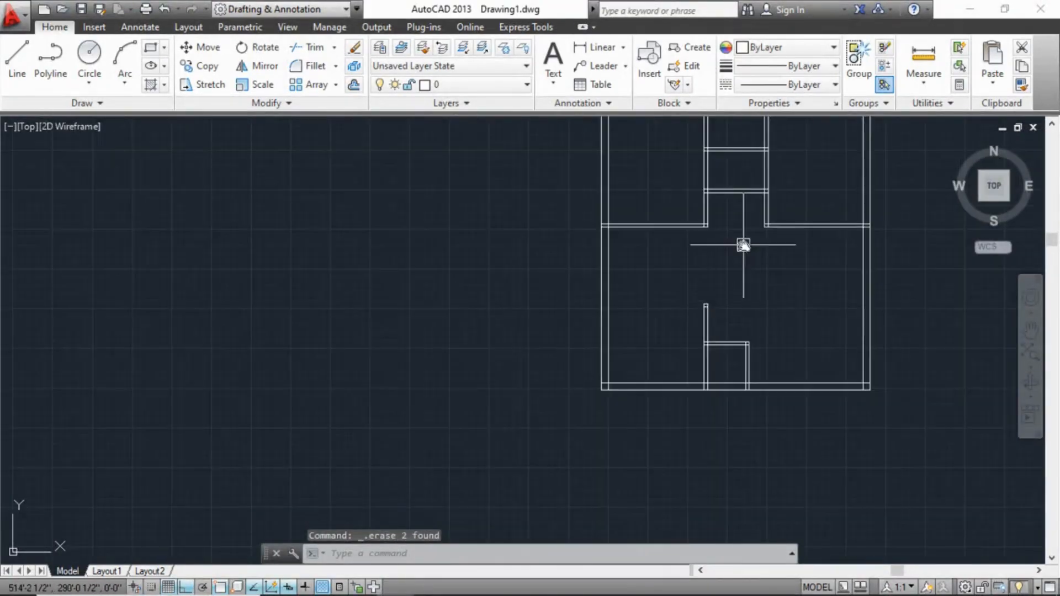
Create a new layer named walls
{"action": "middle_click_drag", "start_coordinate": [742, 250], "coordinate": [642, 304]}
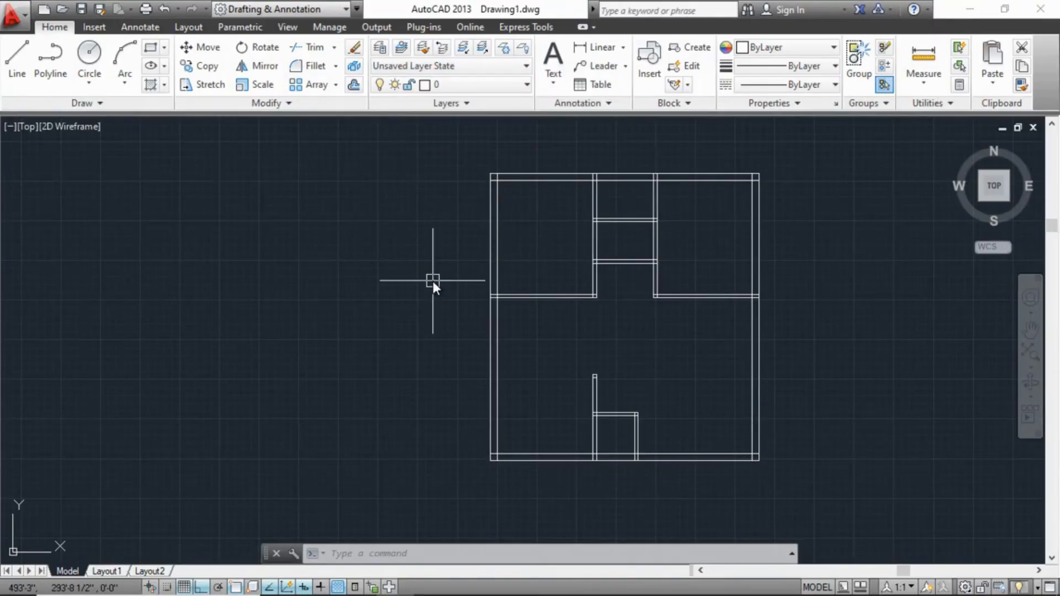
{"action": "type", "text": "la"}
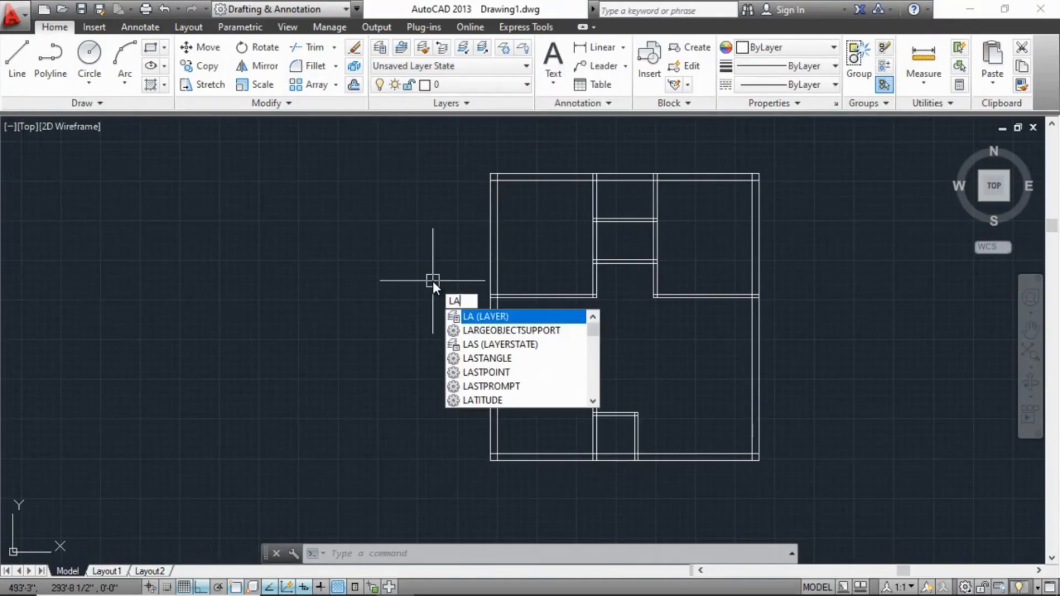
{"action": "key", "text": "Return"}
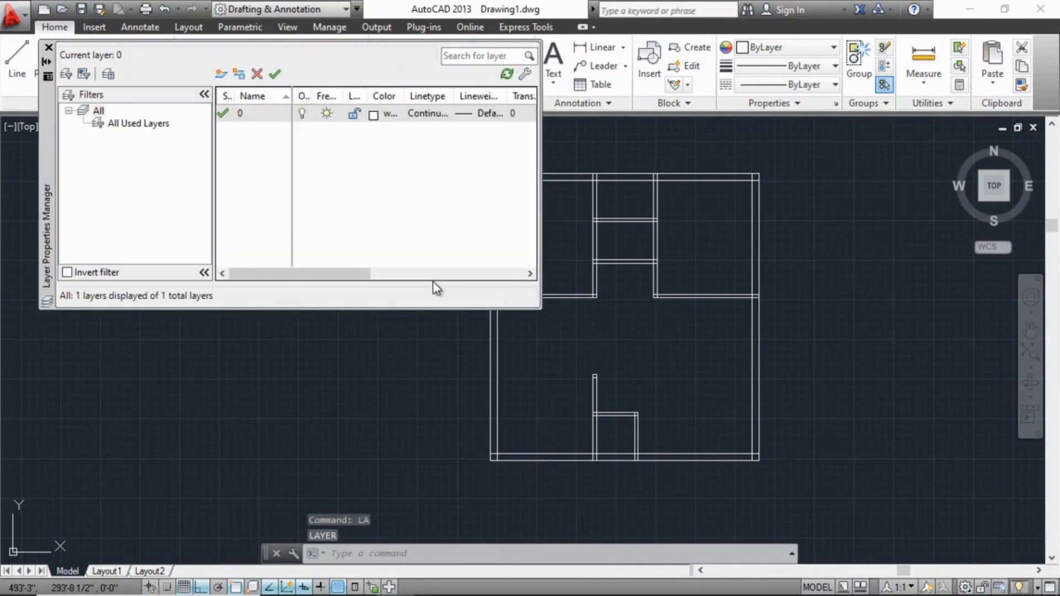
{"action": "left_click", "coordinate": [223, 75]}
{"action": "type", "text": "wal"}
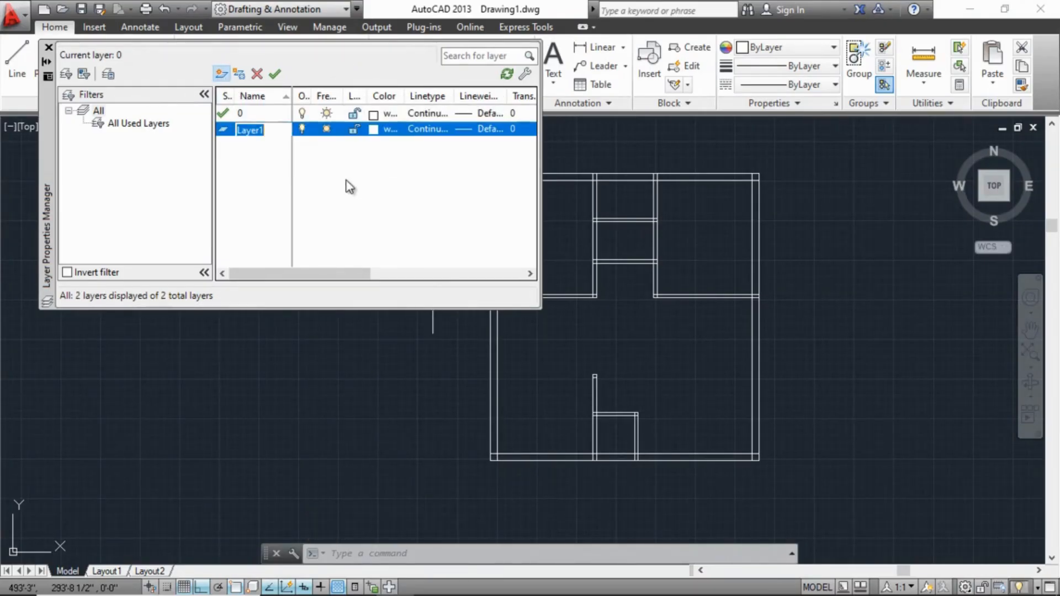
{"action": "type", "text": "ls"}
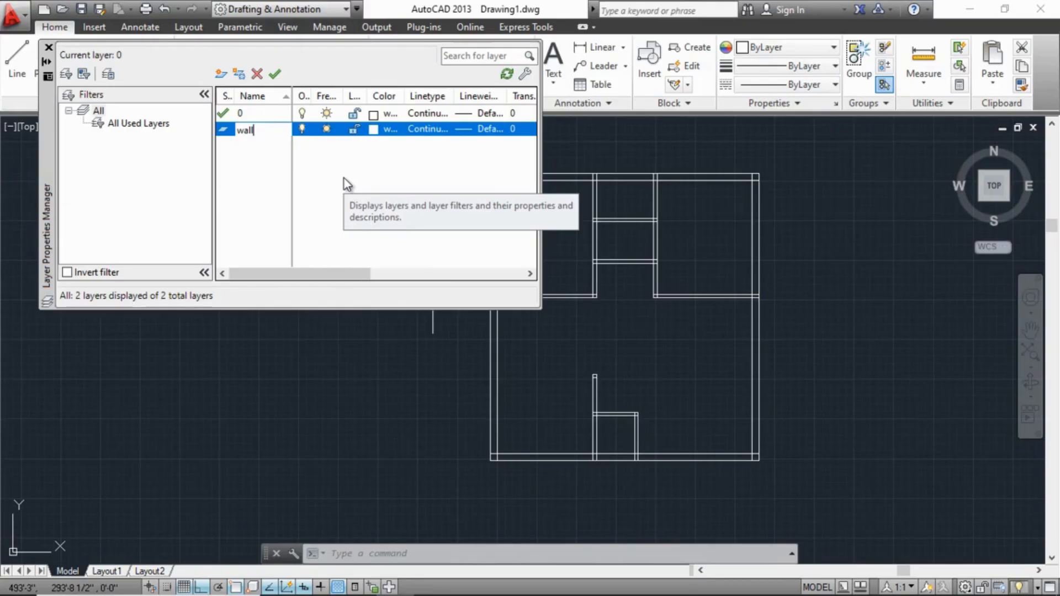
Set the walls layer's color to index 12 and make walls the current layer
{"action": "left_click", "coordinate": [372, 131]}
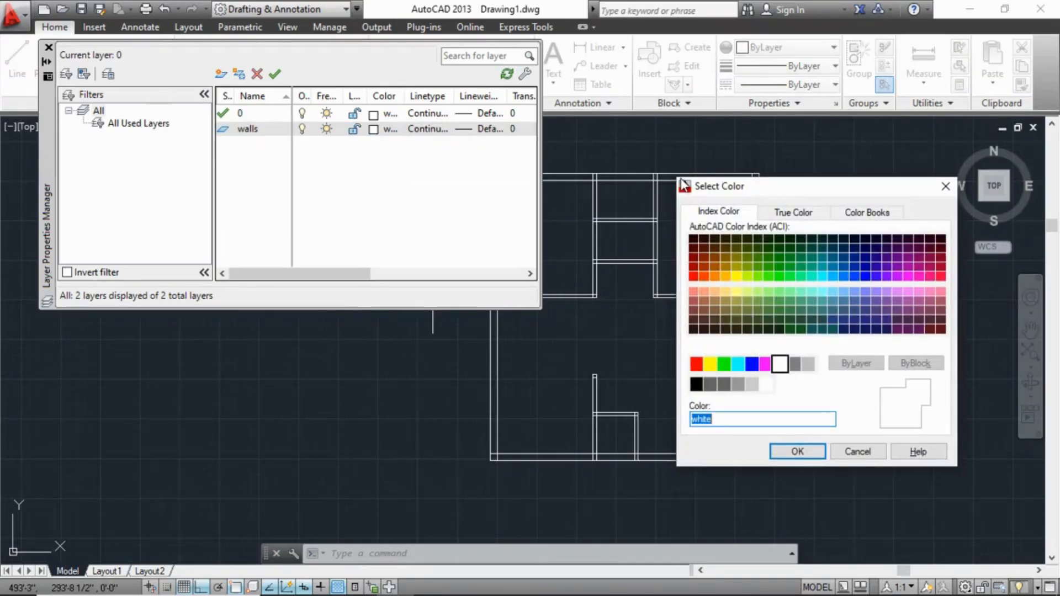
{"action": "left_click", "coordinate": [693, 268]}
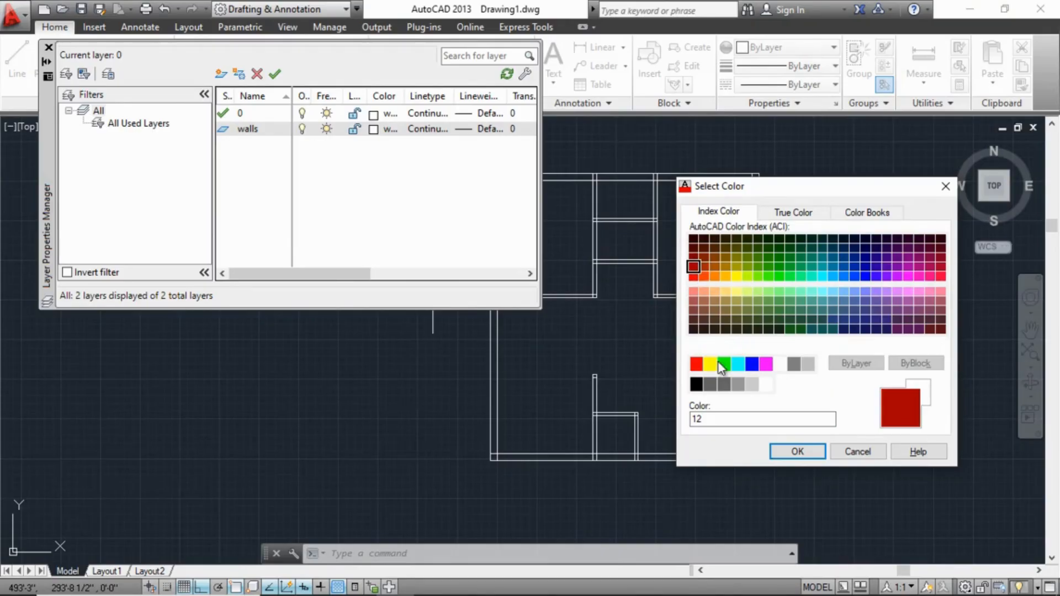
{"action": "left_click", "coordinate": [799, 452]}
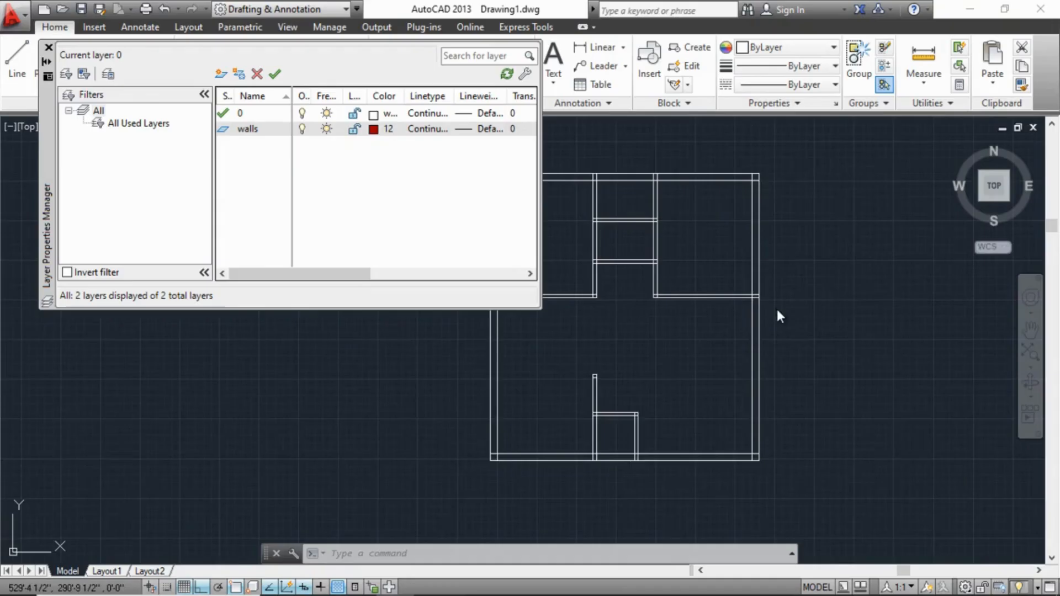
{"action": "scroll", "coordinate": [775, 313], "scroll_direction": "down", "scroll_amount": 2}
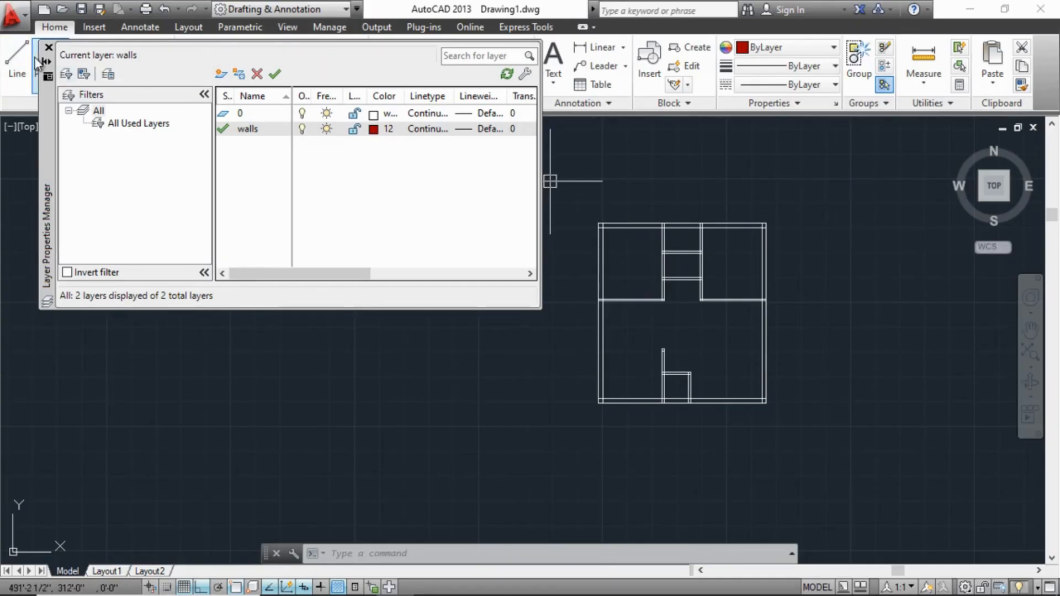
{"action": "left_click", "coordinate": [49, 48]}
Assign all lines of the house plan to the walls layer
{"action": "middle_click_drag", "start_coordinate": [691, 286], "coordinate": [572, 286]}
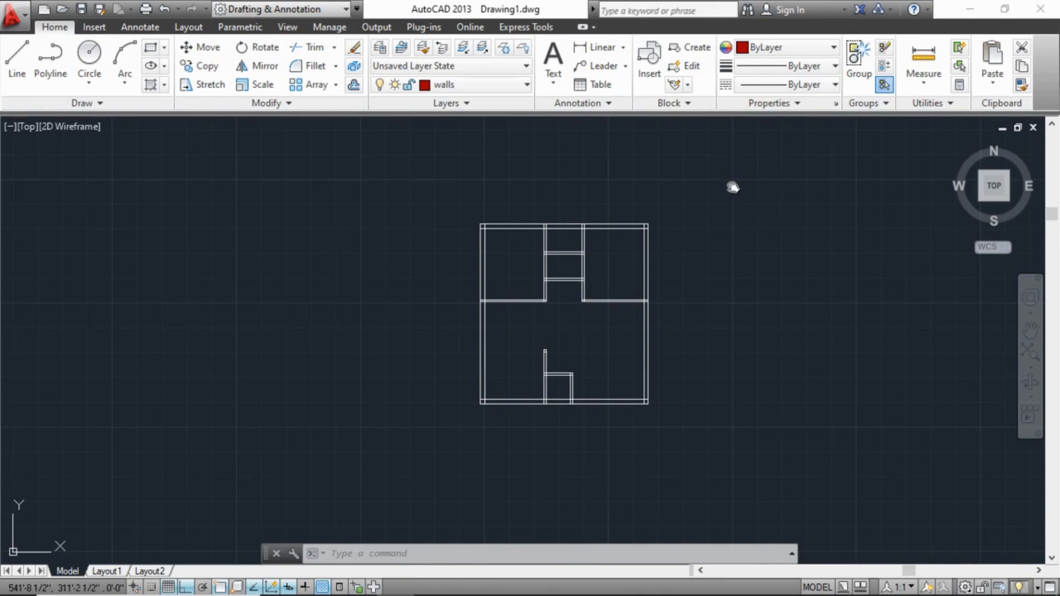
{"action": "left_click", "coordinate": [726, 187]}
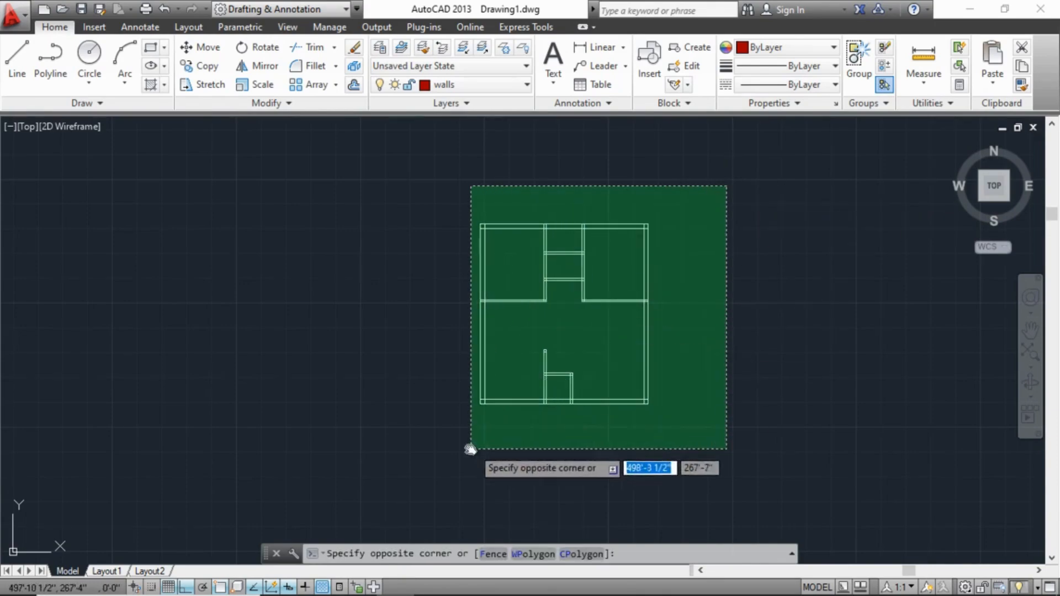
{"action": "left_click", "coordinate": [437, 467]}
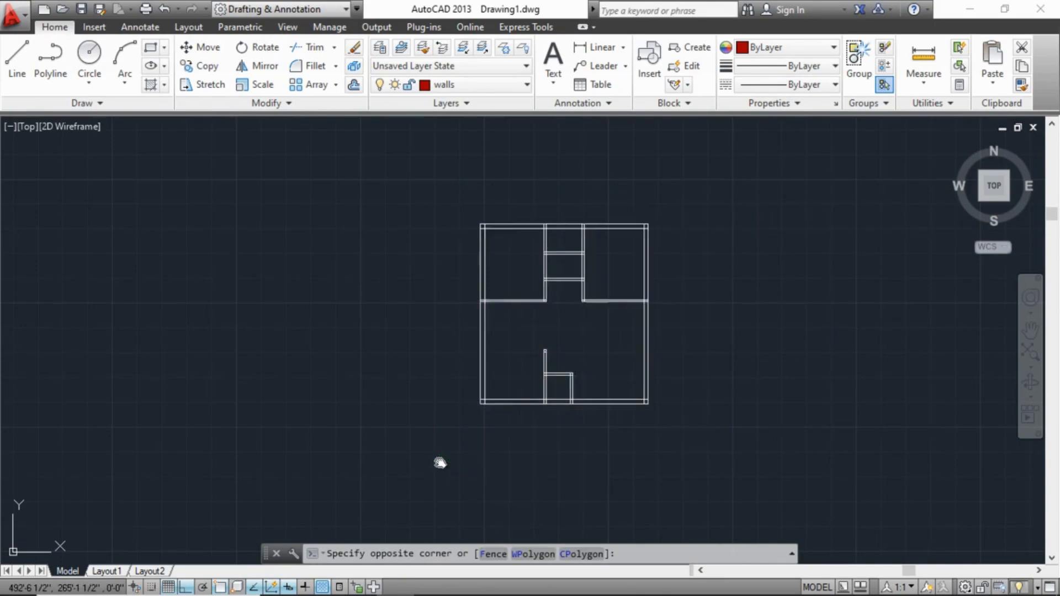
{"action": "left_click", "coordinate": [396, 84]}
{"action": "left_click", "coordinate": [450, 121]}
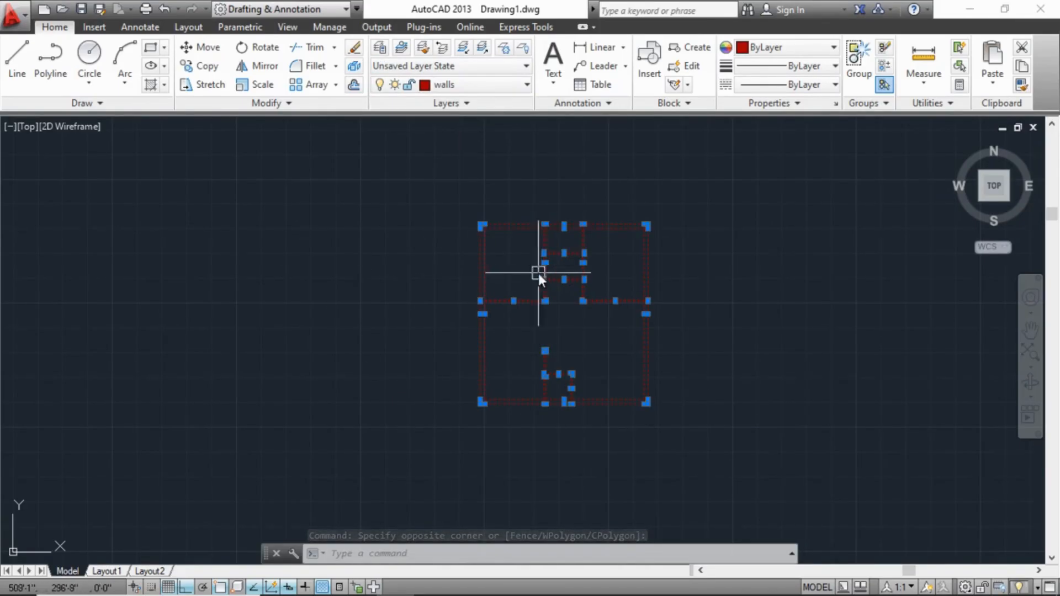
{"action": "key", "text": "Escape"}
{"action": "key", "text": "Escape"}
Turn off the grid display in the drawing area
{"action": "scroll", "coordinate": [599, 279], "scroll_direction": "up", "scroll_amount": 2}
{"action": "middle_click_drag", "start_coordinate": [624, 303], "coordinate": [585, 240]}
{"action": "scroll", "coordinate": [605, 251], "scroll_direction": "down", "scroll_amount": 2}
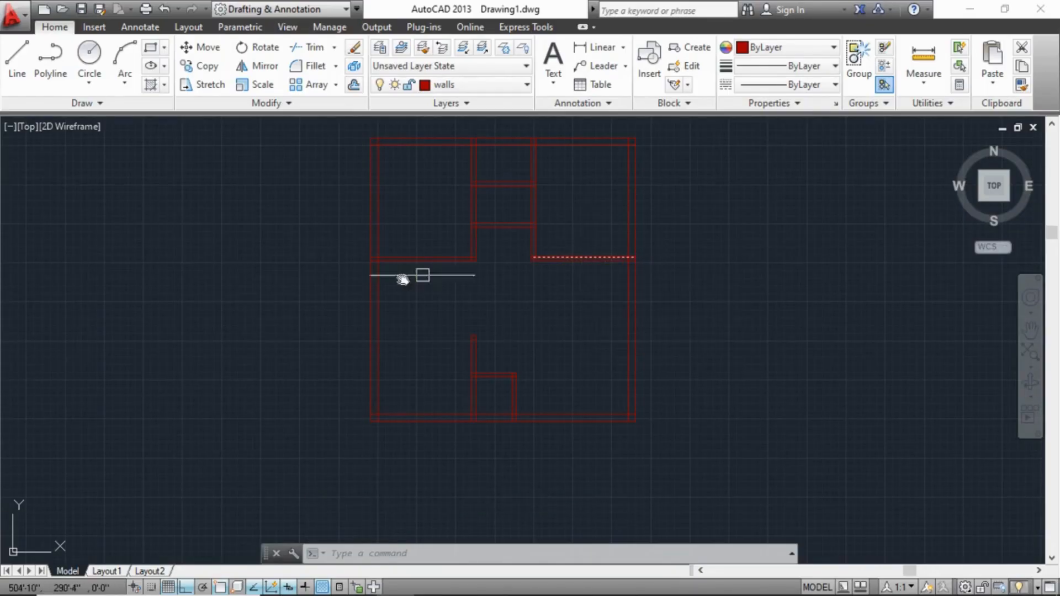
{"action": "middle_click_drag", "start_coordinate": [223, 445], "coordinate": [272, 350]}
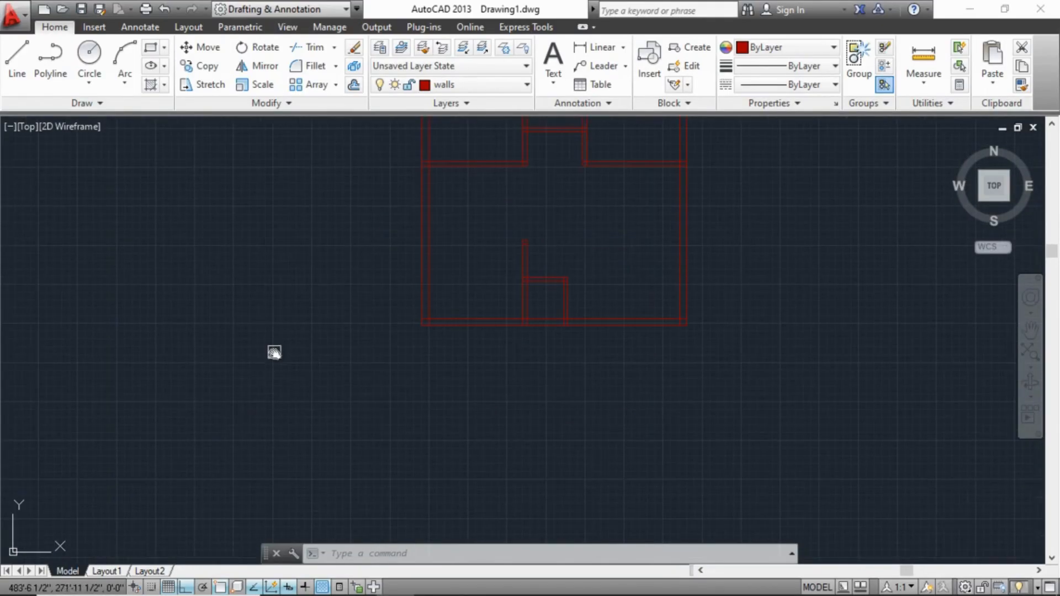
{"action": "left_click", "coordinate": [168, 588]}
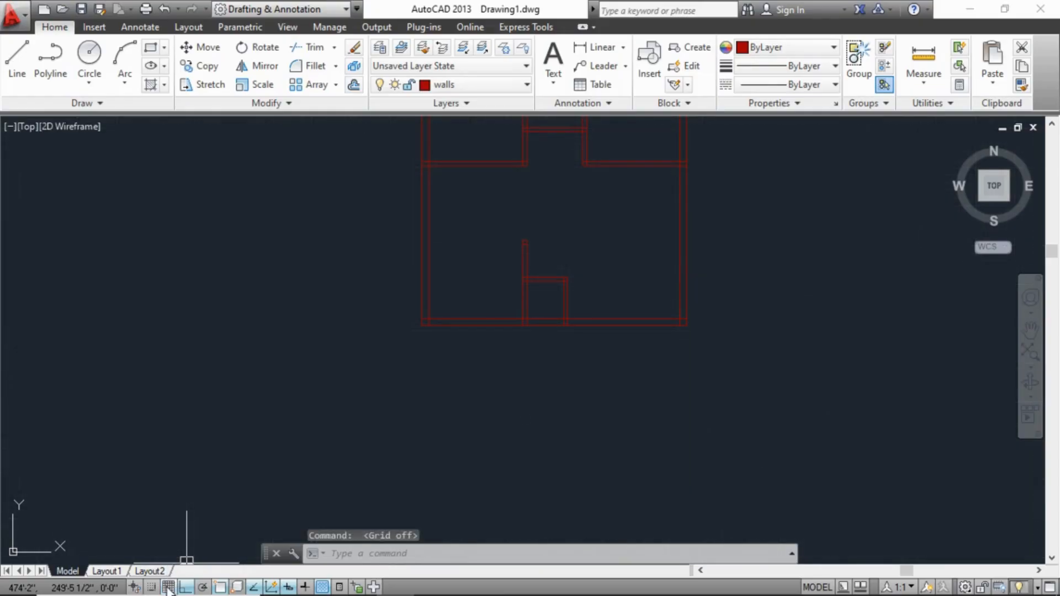
{"action": "middle_click_drag", "start_coordinate": [637, 275], "coordinate": [535, 303]}
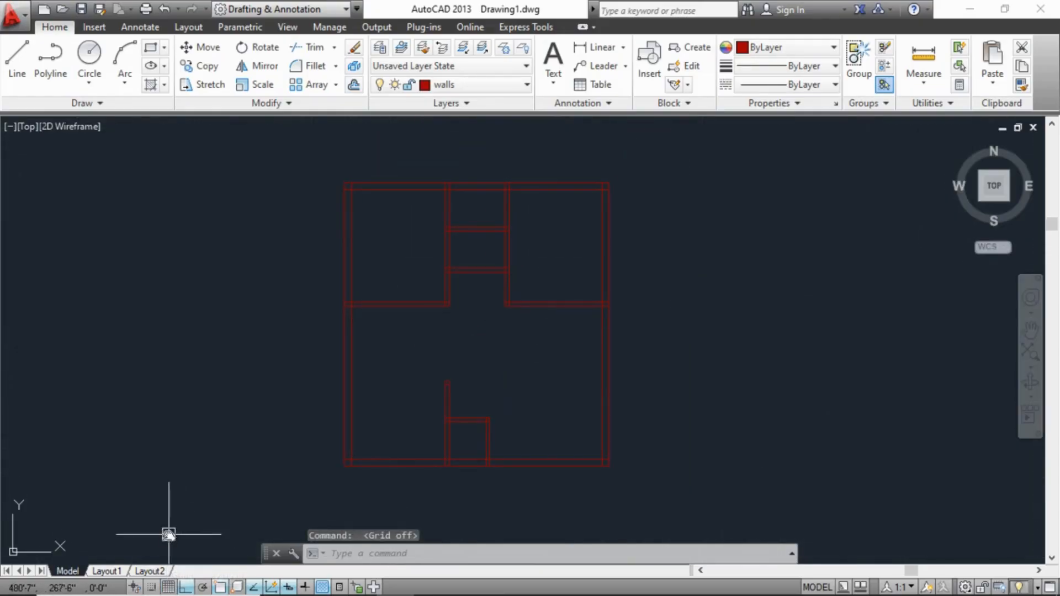
Change the walls layer's color to index 157
{"action": "scroll", "coordinate": [480, 275], "scroll_direction": "up", "scroll_amount": 2}
{"action": "scroll", "coordinate": [492, 262], "scroll_direction": "down", "scroll_amount": 2}
{"action": "type", "text": "l"}
{"action": "key", "text": "Return"}
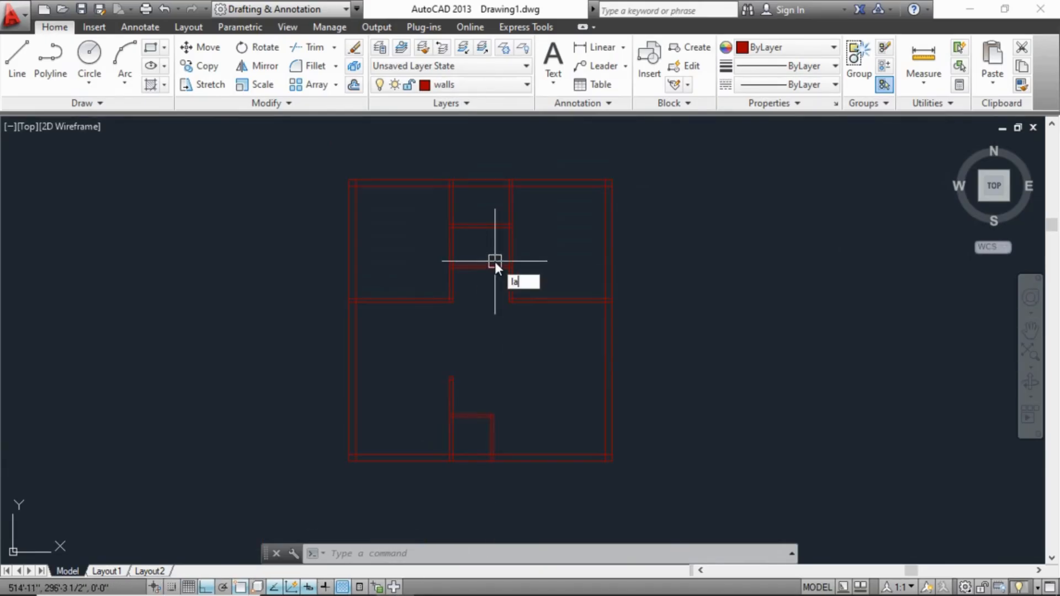
{"action": "type", "text": "la"}
{"action": "key", "text": "Return"}
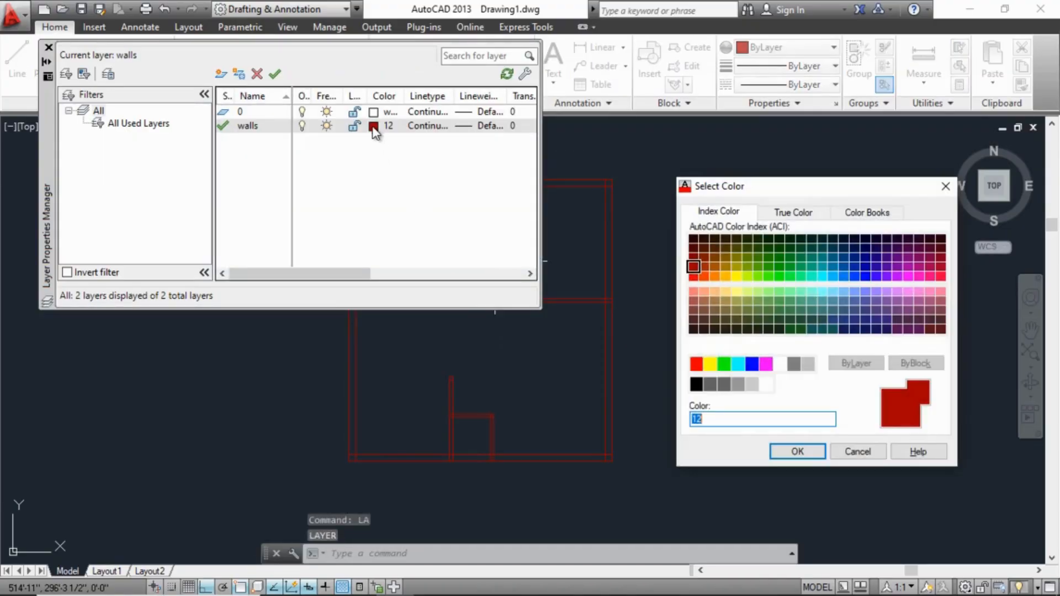
{"action": "left_click", "coordinate": [821, 291]}
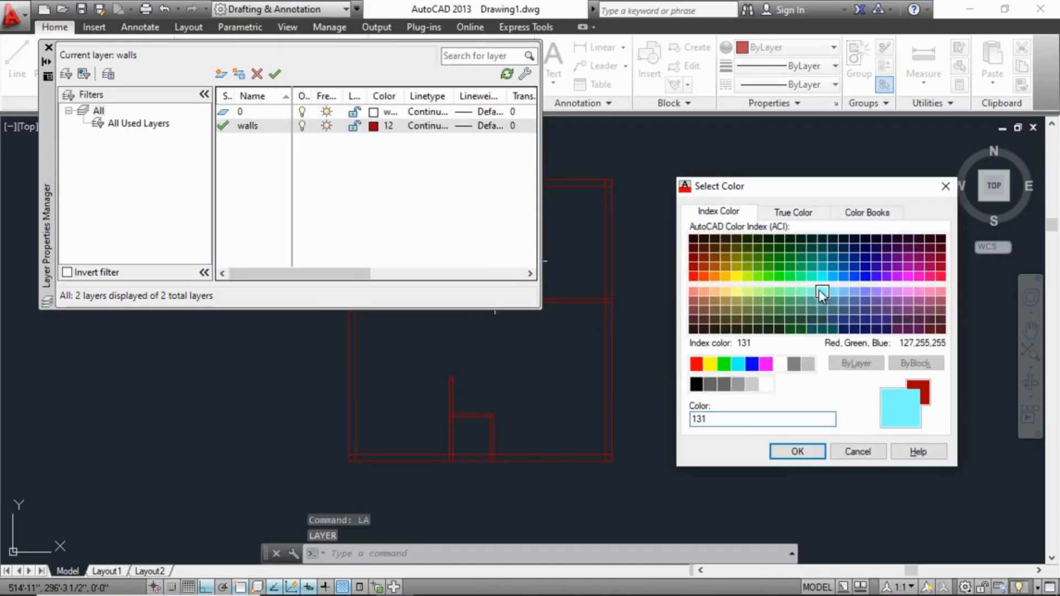
{"action": "left_click", "coordinate": [843, 319]}
{"action": "left_click", "coordinate": [797, 451]}
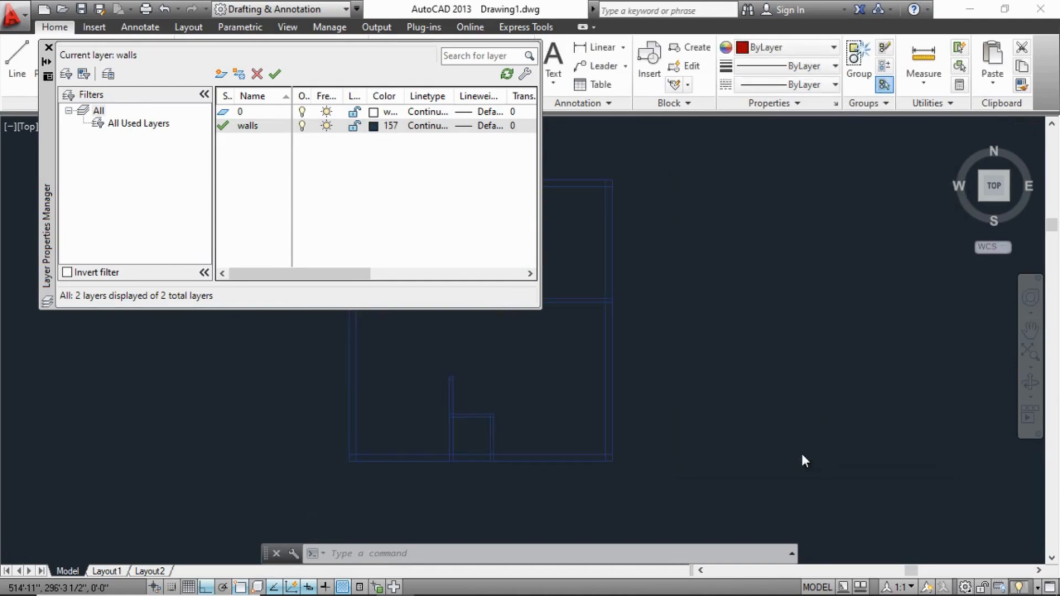
Set the walls layer's color to index 60 and close the layer manager
{"action": "scroll", "coordinate": [730, 385], "scroll_direction": "down", "scroll_amount": 3}
{"action": "scroll", "coordinate": [729, 337], "scroll_direction": "up", "scroll_amount": 3}
{"action": "scroll", "coordinate": [780, 324], "scroll_direction": "down", "scroll_amount": 1}
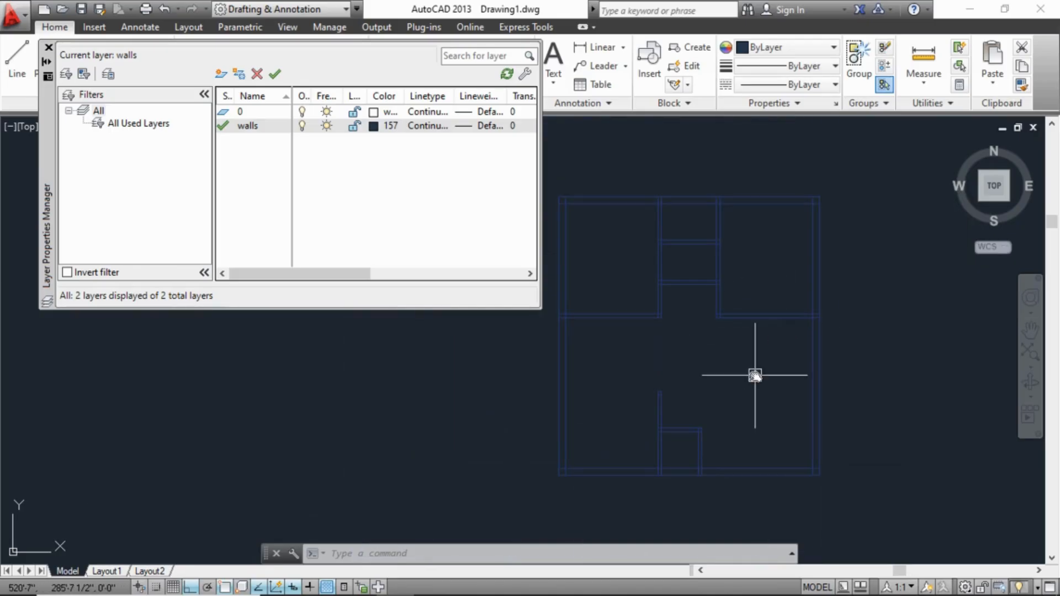
{"action": "left_click", "coordinate": [374, 126]}
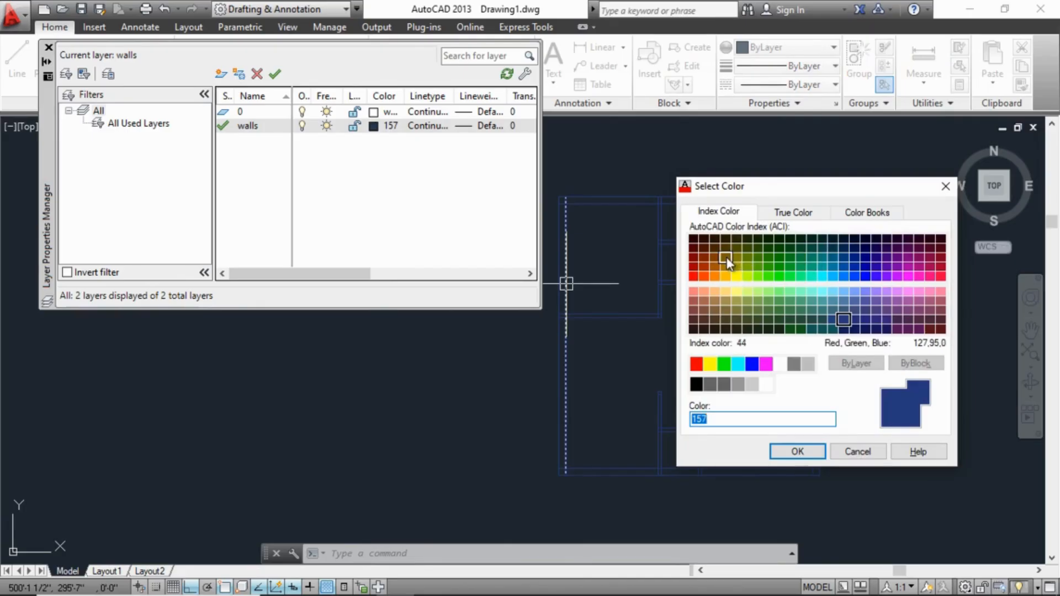
{"action": "left_click", "coordinate": [747, 277]}
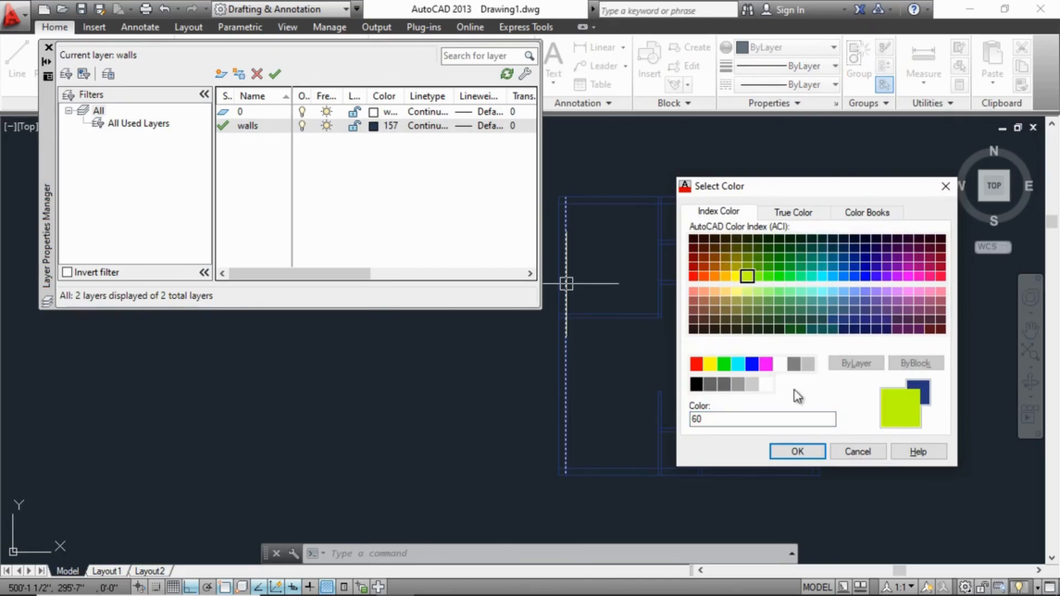
{"action": "left_click", "coordinate": [795, 451]}
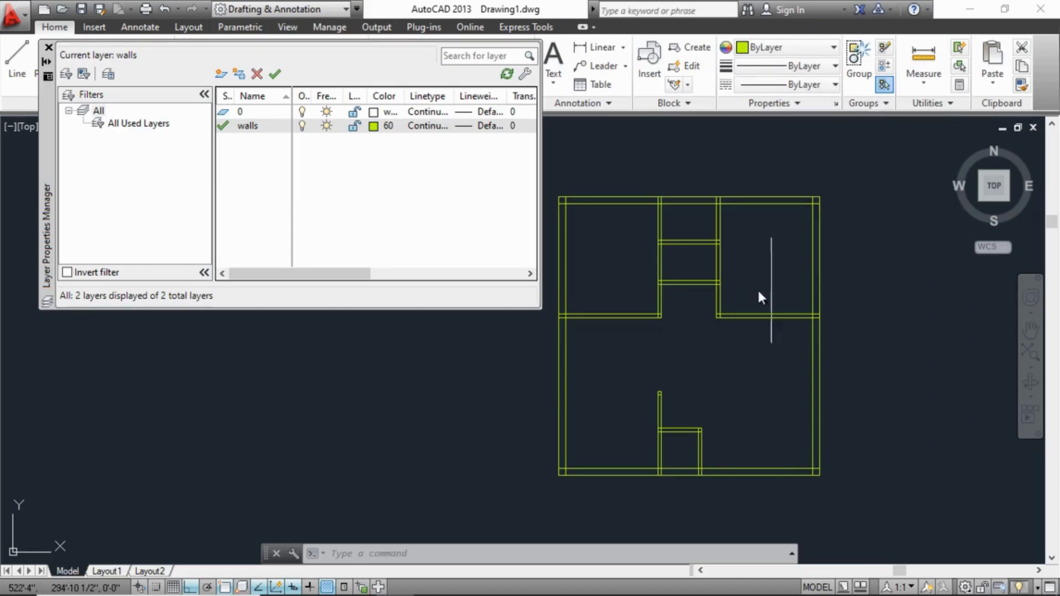
{"action": "left_click", "coordinate": [49, 48]}
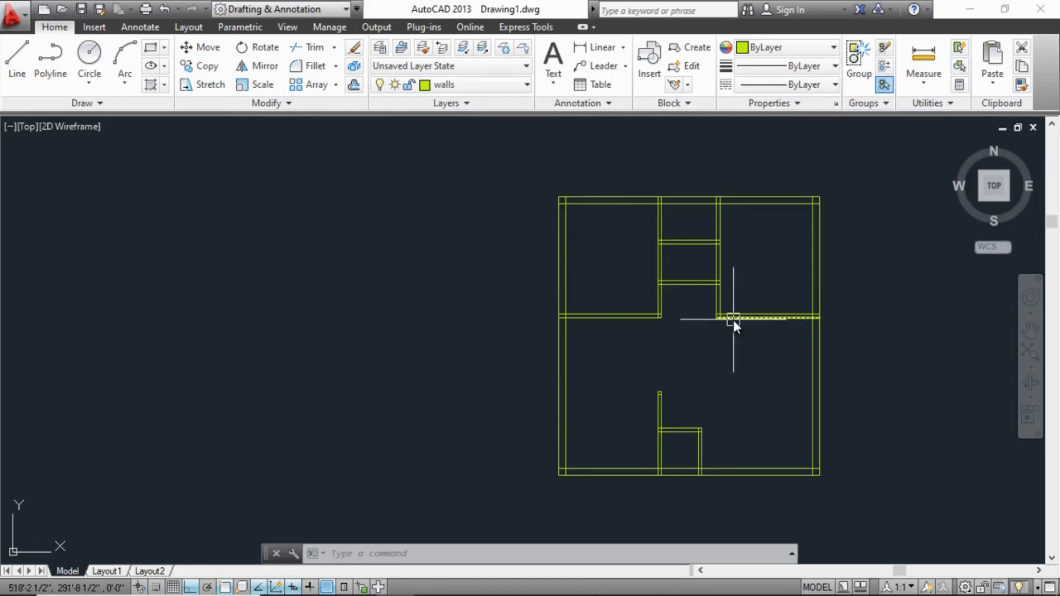
{"action": "middle_click_drag", "start_coordinate": [733, 320], "coordinate": [608, 311]}
{"action": "scroll", "coordinate": [607, 309], "scroll_direction": "down", "scroll_amount": 4}
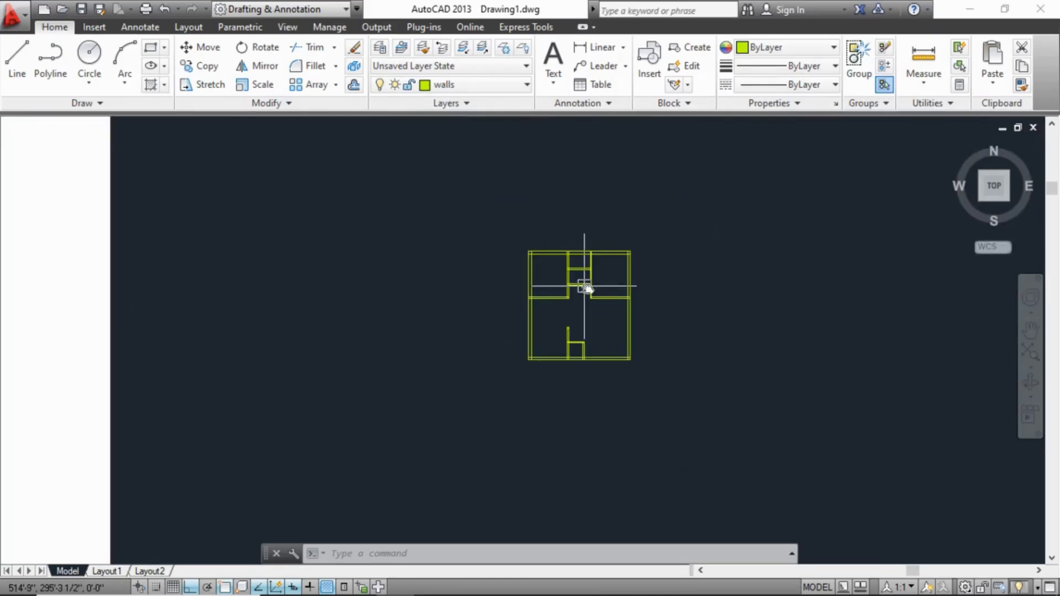
{"action": "scroll", "coordinate": [606, 297], "scroll_direction": "up", "scroll_amount": 4}
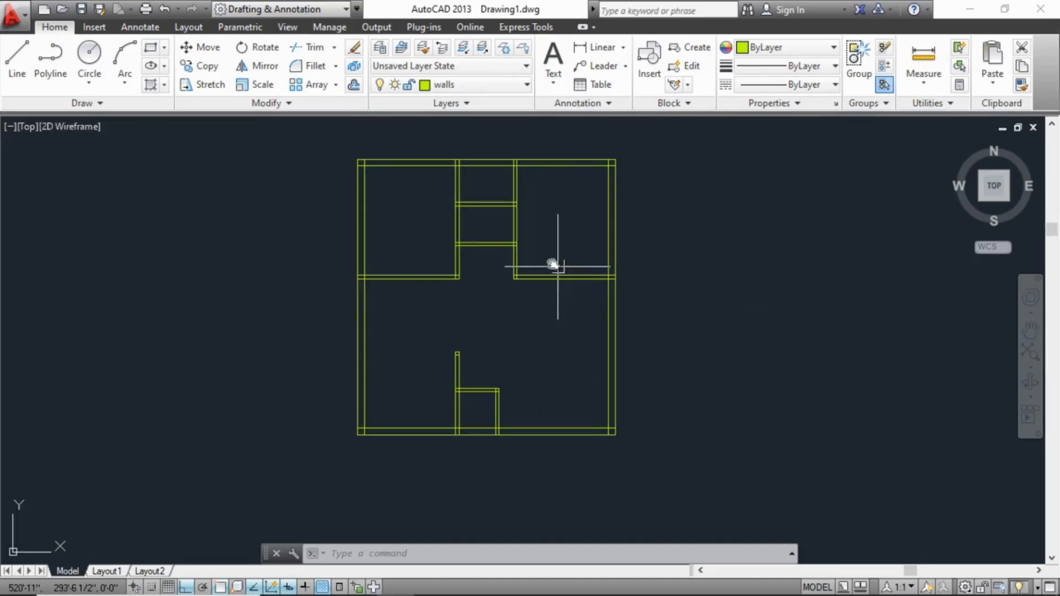